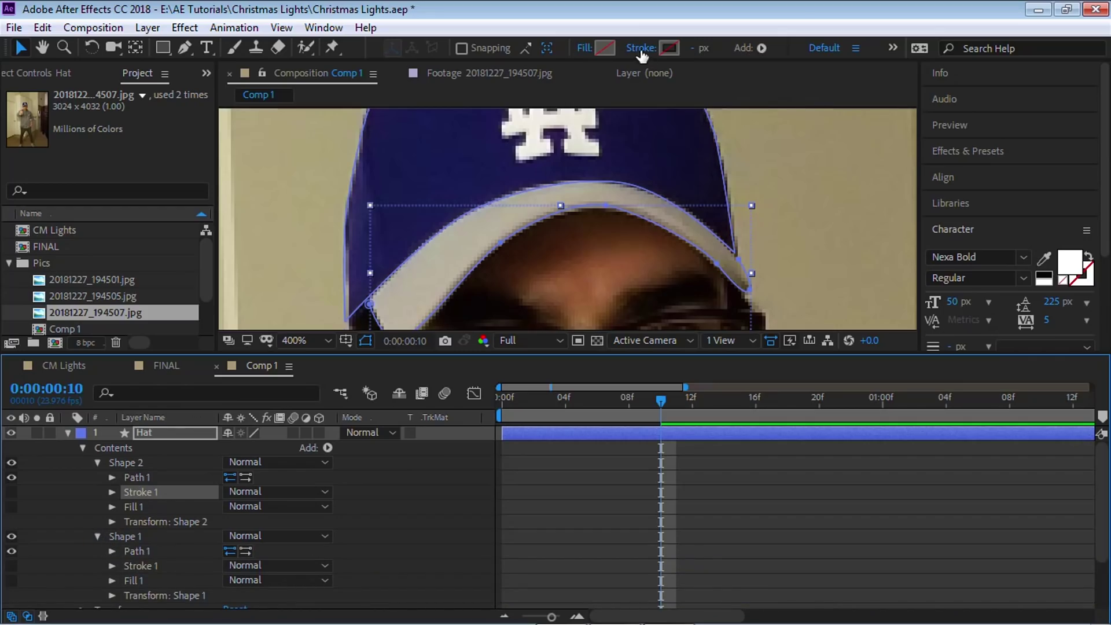
Step: Try giving Shape 2 and Shape 1 of the Hat layer separate blue 1E64E6 strokes
left_click(668, 48)
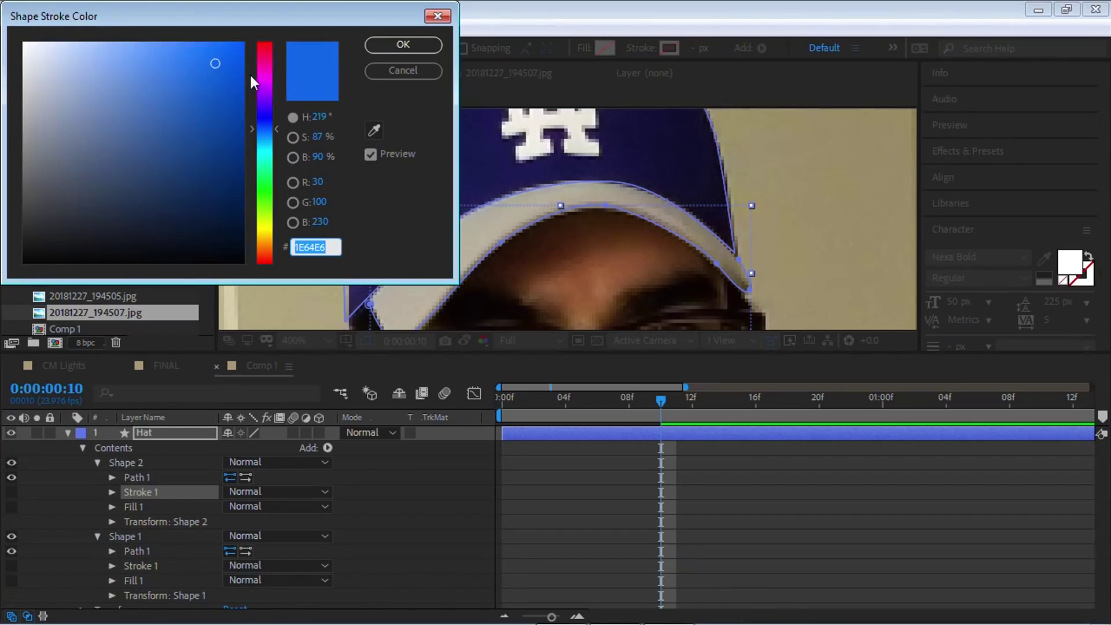
left_click(403, 44)
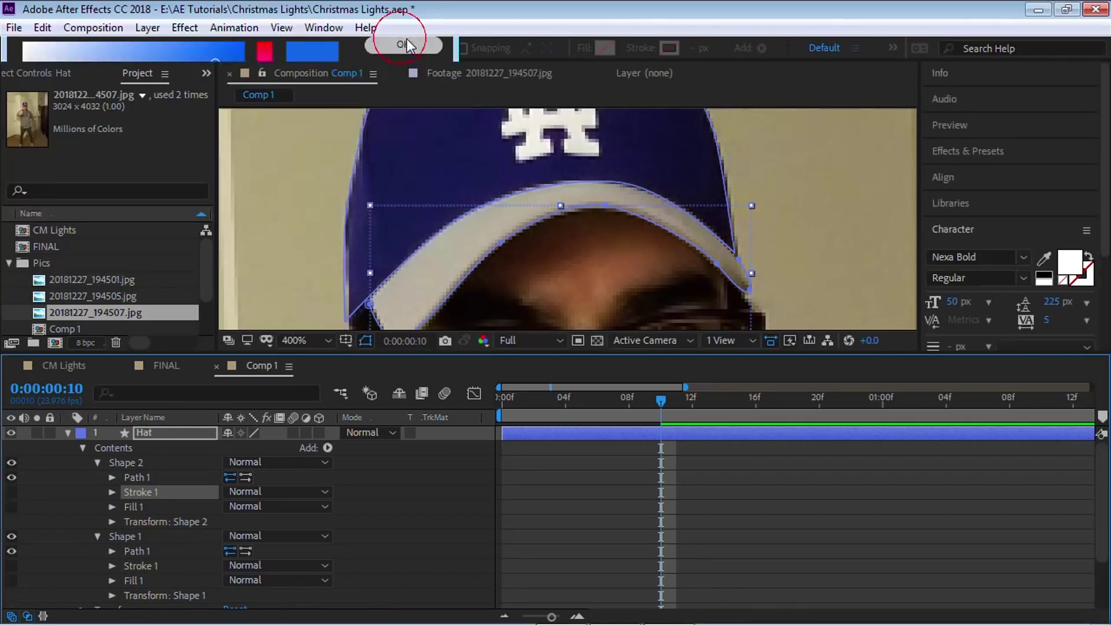
left_click(124, 536)
left_click(666, 49)
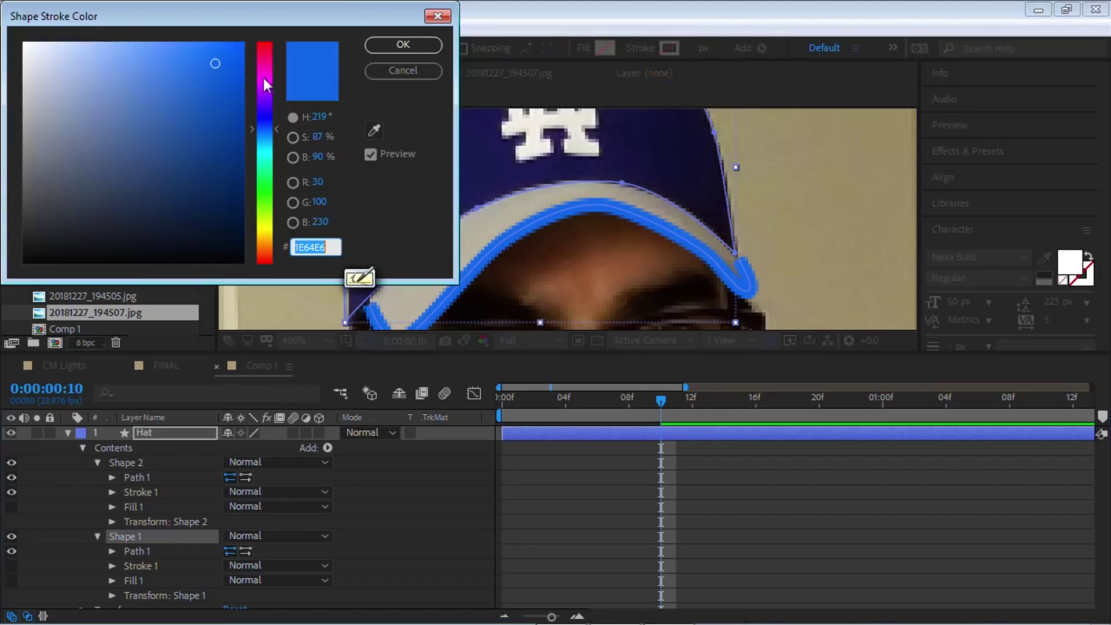
left_click(402, 45)
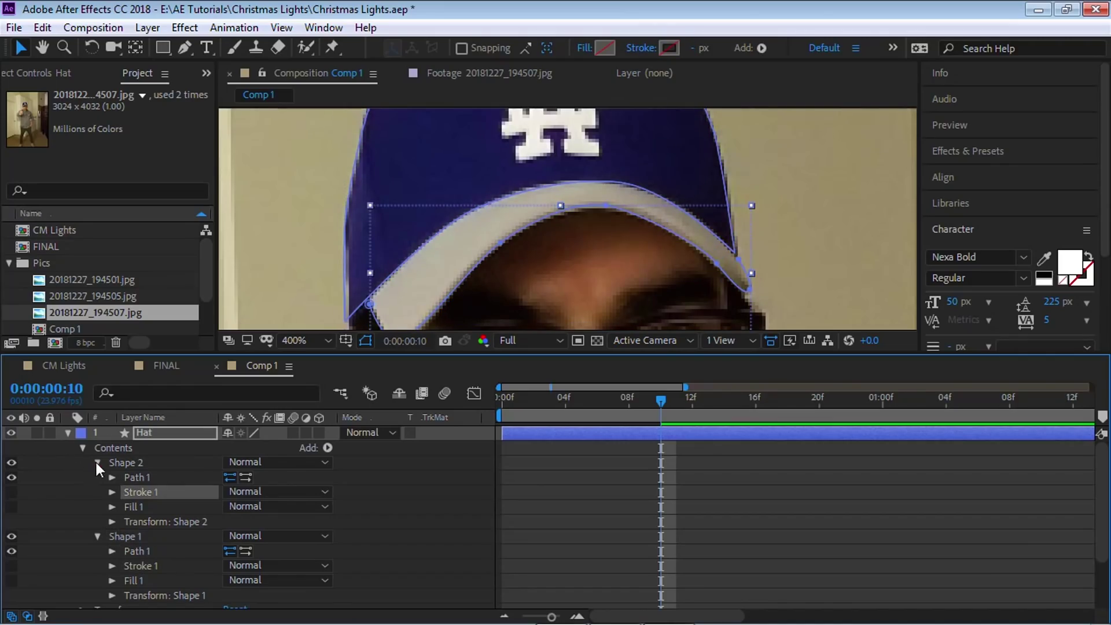
Step: Collapse Shape 1 and Shape 2 and add one shared Stroke to the Hat layer's Contents
left_click(97, 463)
left_click(98, 477)
left_click(123, 448)
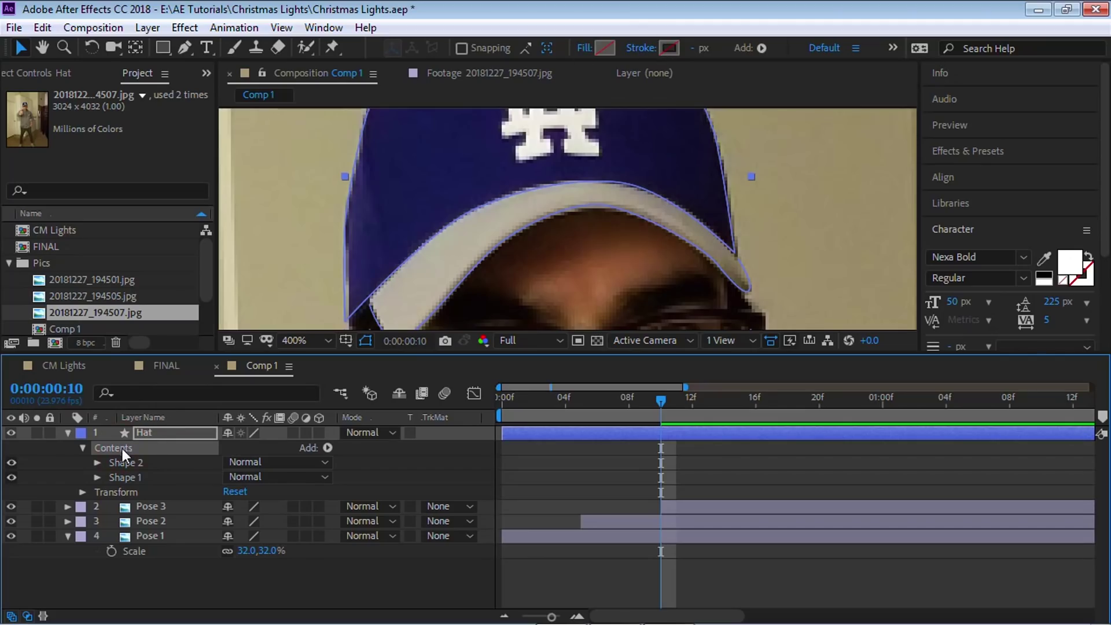
left_click(328, 448)
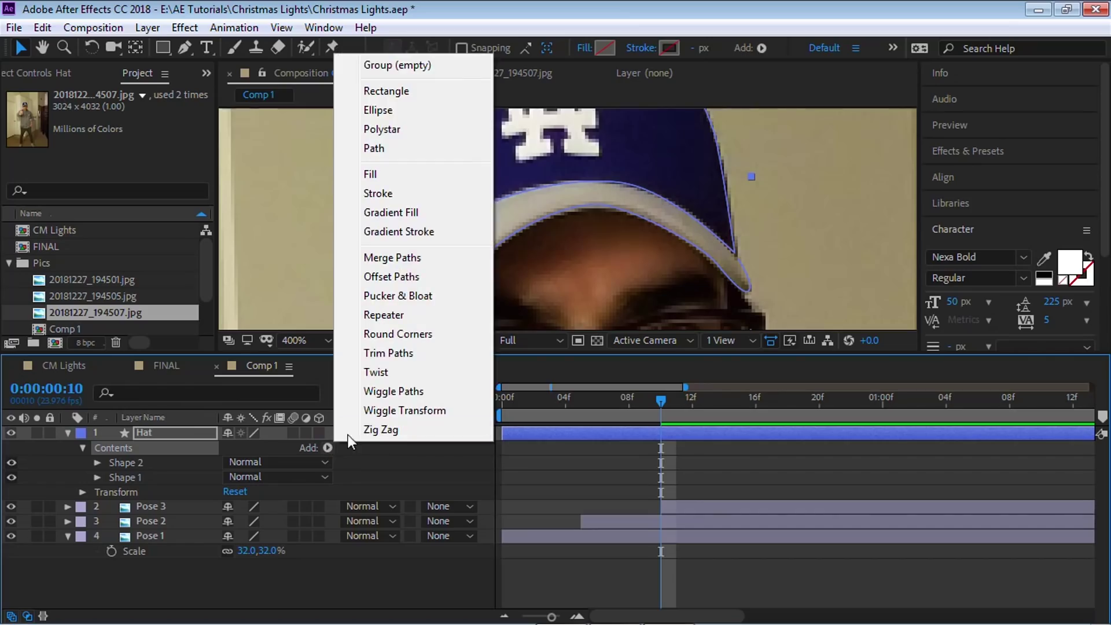
left_click(393, 197)
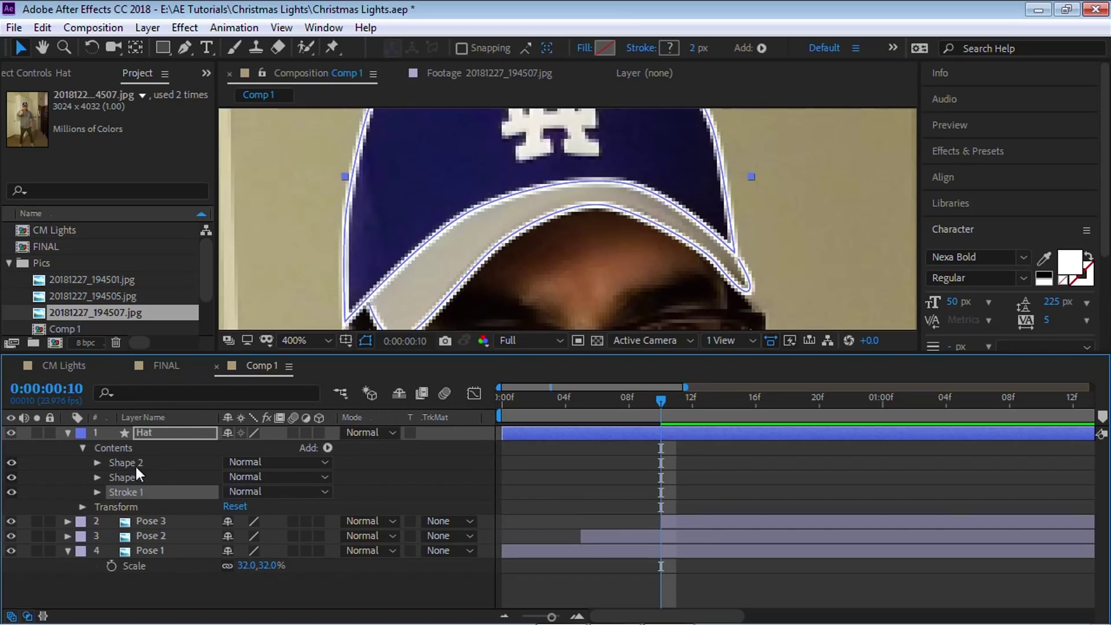
Step: Set the Hat layer's shared stroke to a width of 3 and a bright cyan colour
left_click(98, 492)
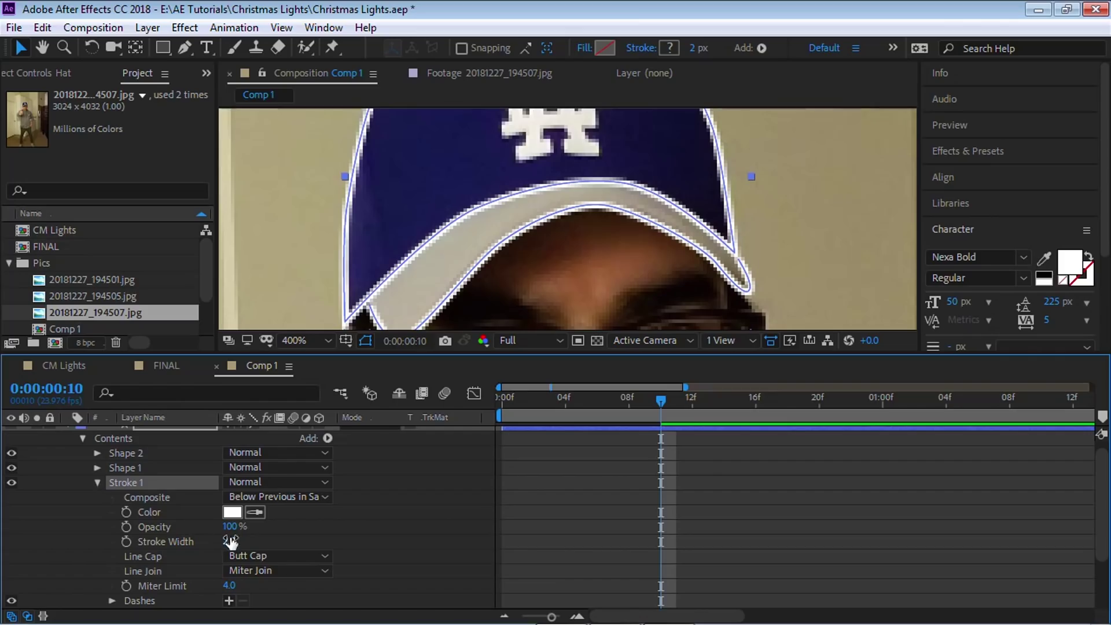
left_click_drag(230, 541, 228, 541)
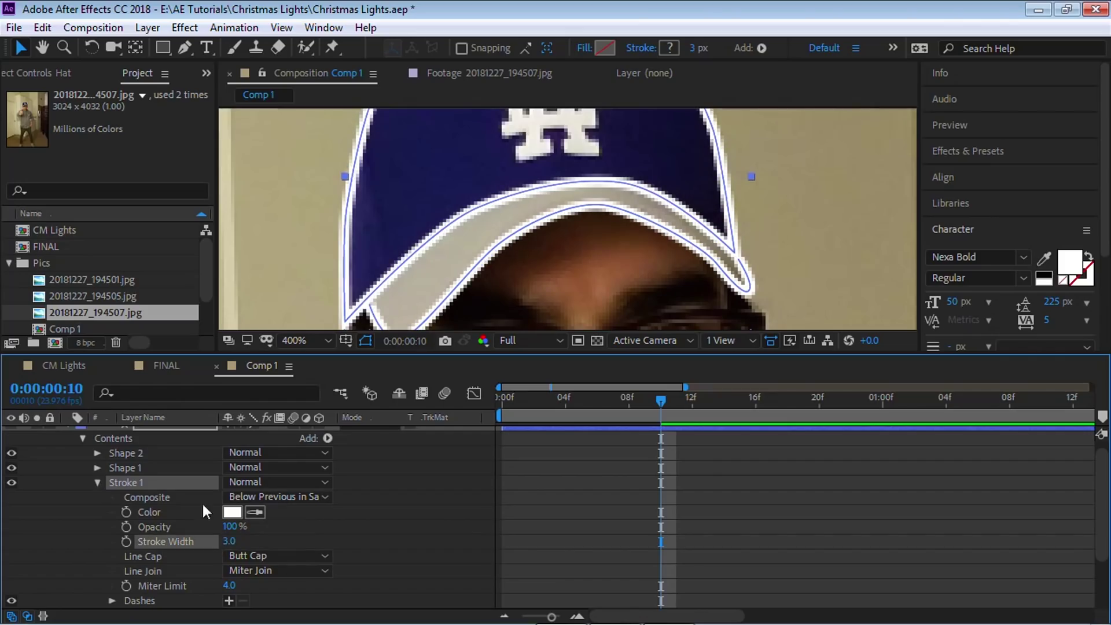
left_click(232, 512)
left_click(264, 147)
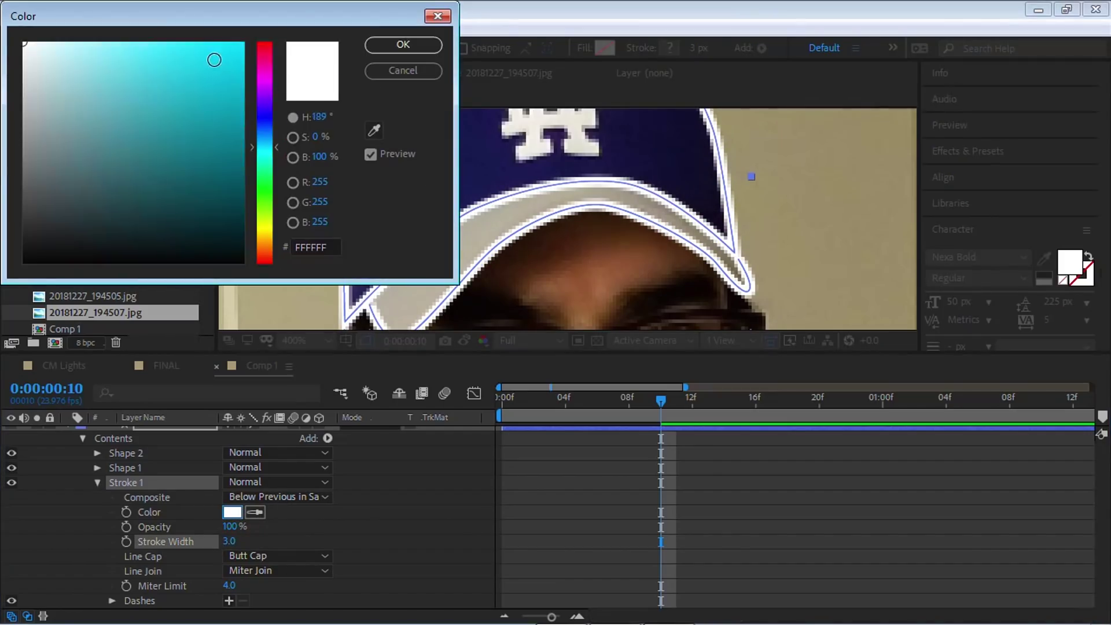
left_click(215, 59)
left_click(403, 44)
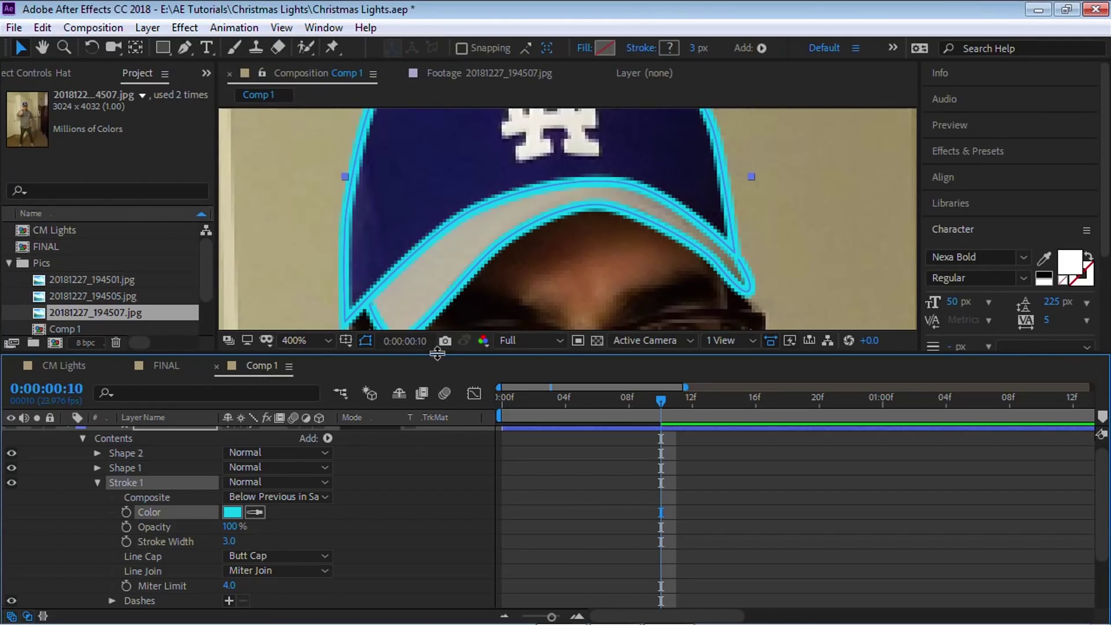
Step: Enlarge the composition viewer, examine the dotted and solid outlines in the CM Lights composition, and return to Comp 1
left_click_drag(438, 353, 440, 381)
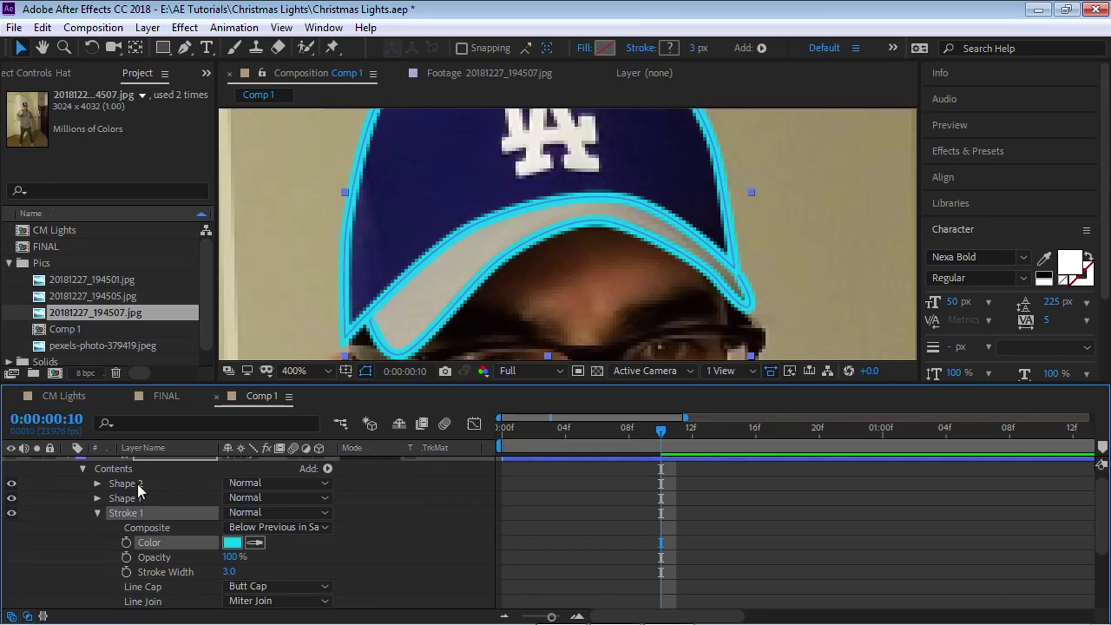
left_click(63, 396)
key("space")
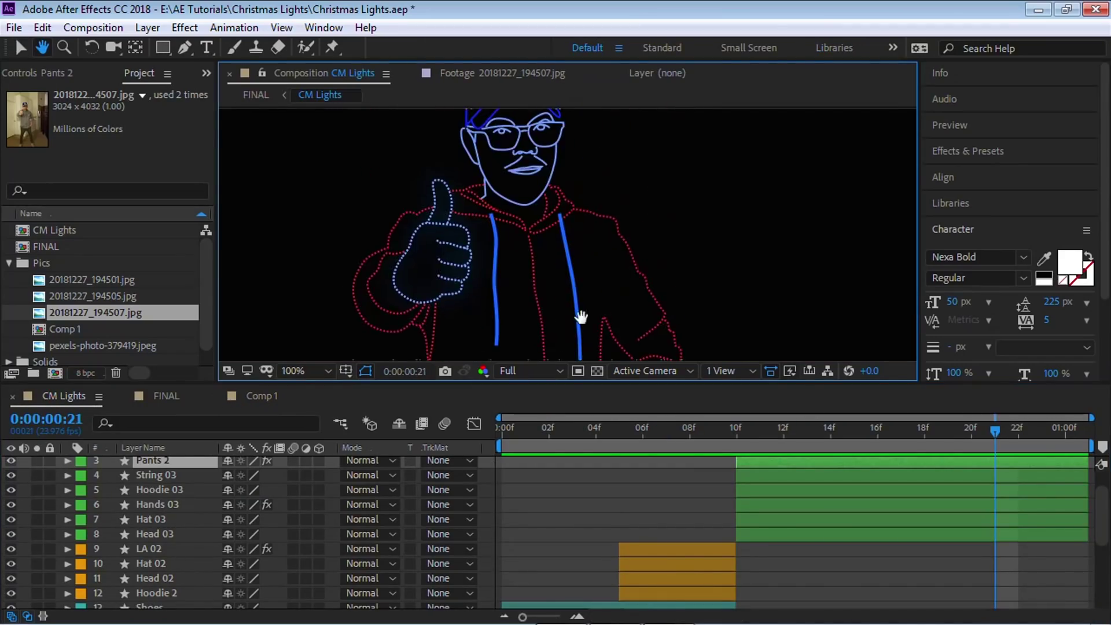
left_click_drag(592, 246, 628, 134)
scroll(628, 139, "up", 1)
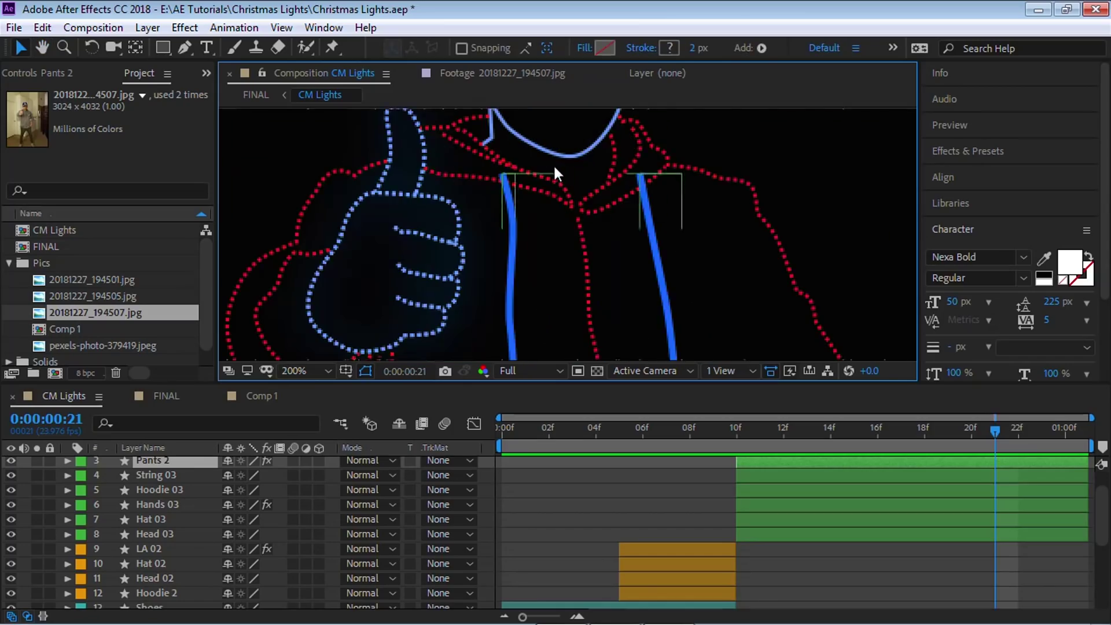
scroll(522, 140, "down", 2)
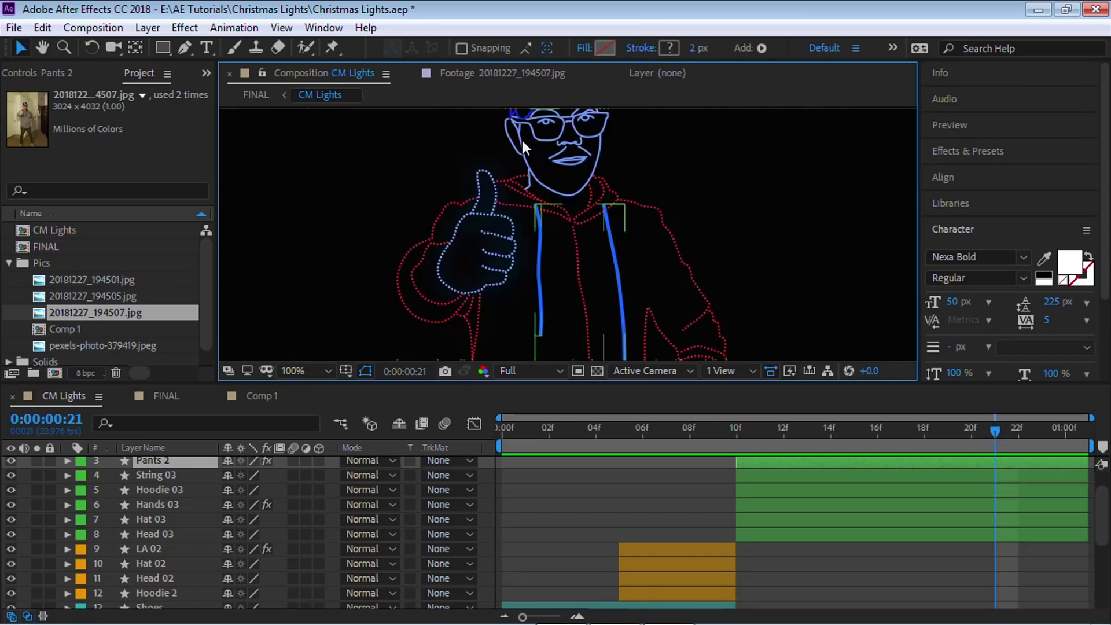
left_click(256, 400)
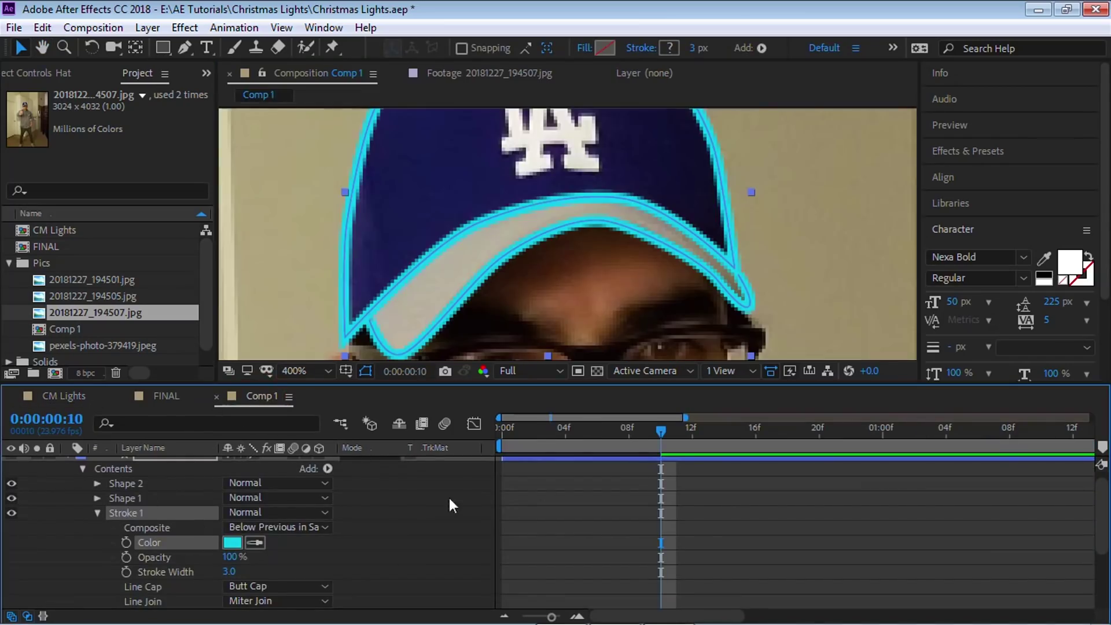
Step: Add a dash to the hat's shared stroke and set its Dash value to 2
scroll(1056, 503, "up", 1)
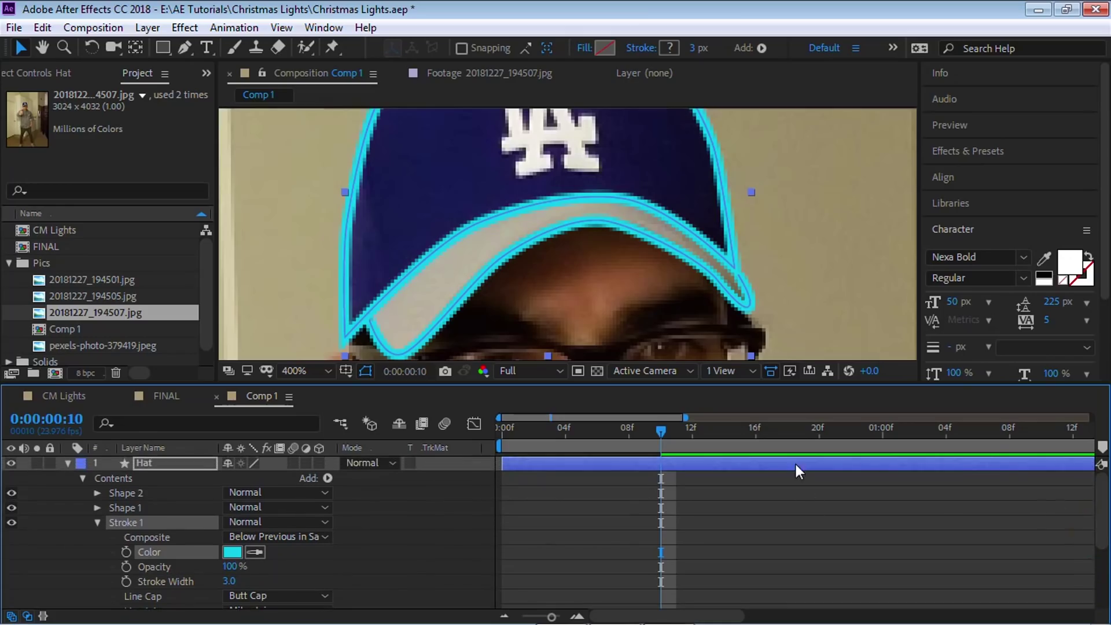
scroll(1103, 497, "down", 5)
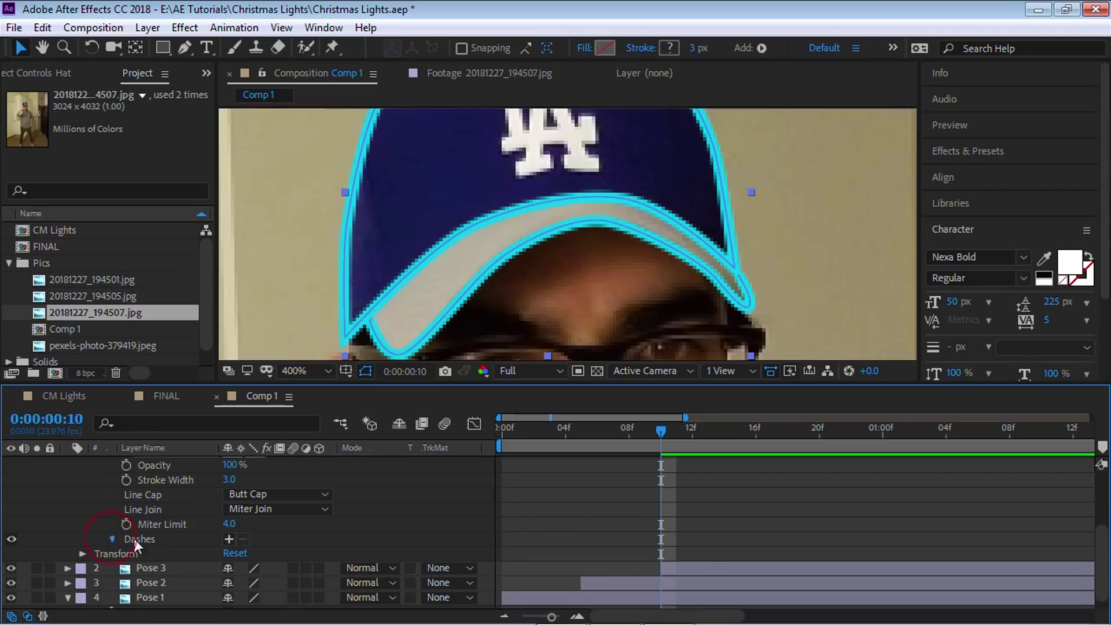
left_click(229, 540)
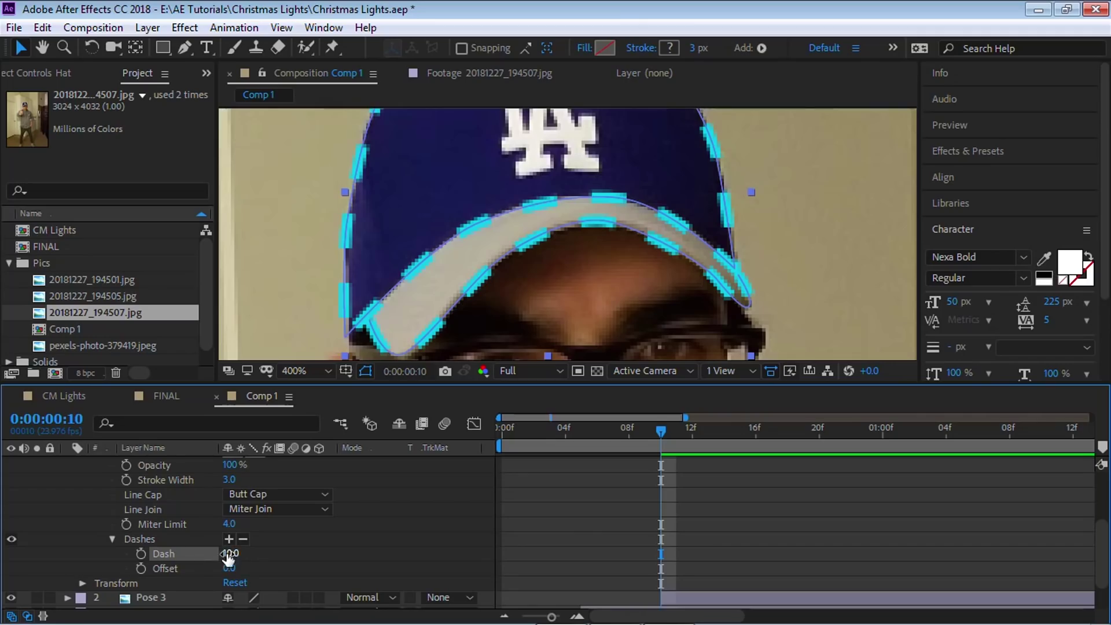
left_click_drag(229, 553, 227, 554)
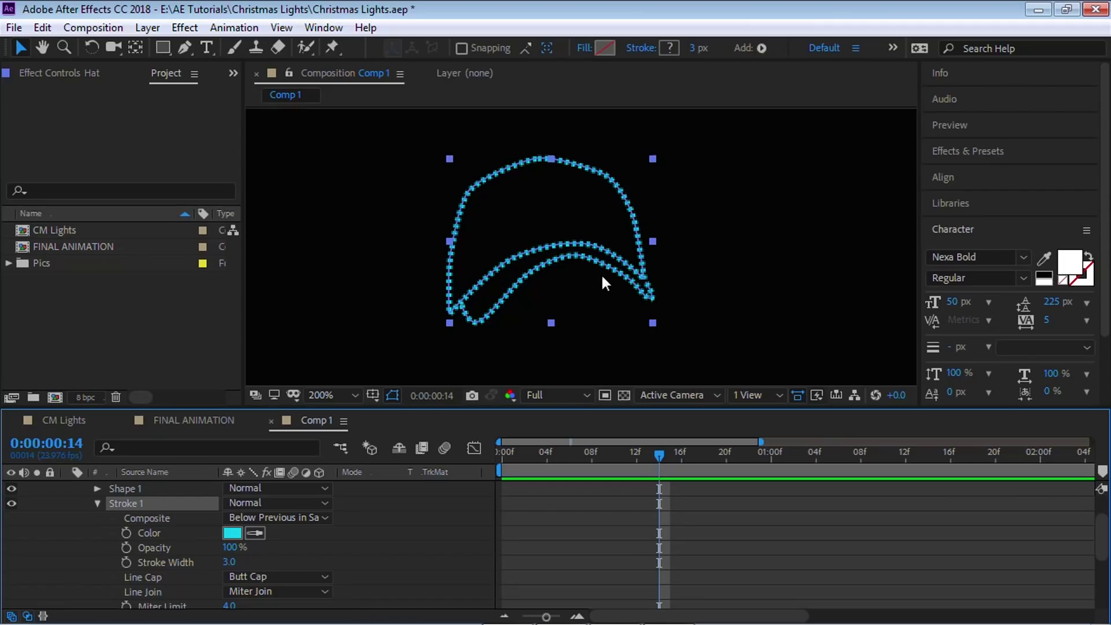
Step: Try a stroke width of 17 on the dashed hat outline and undo it
scroll(602, 277, "up", 1)
key("space")
left_click_drag(521, 278, 553, 315)
key("v")
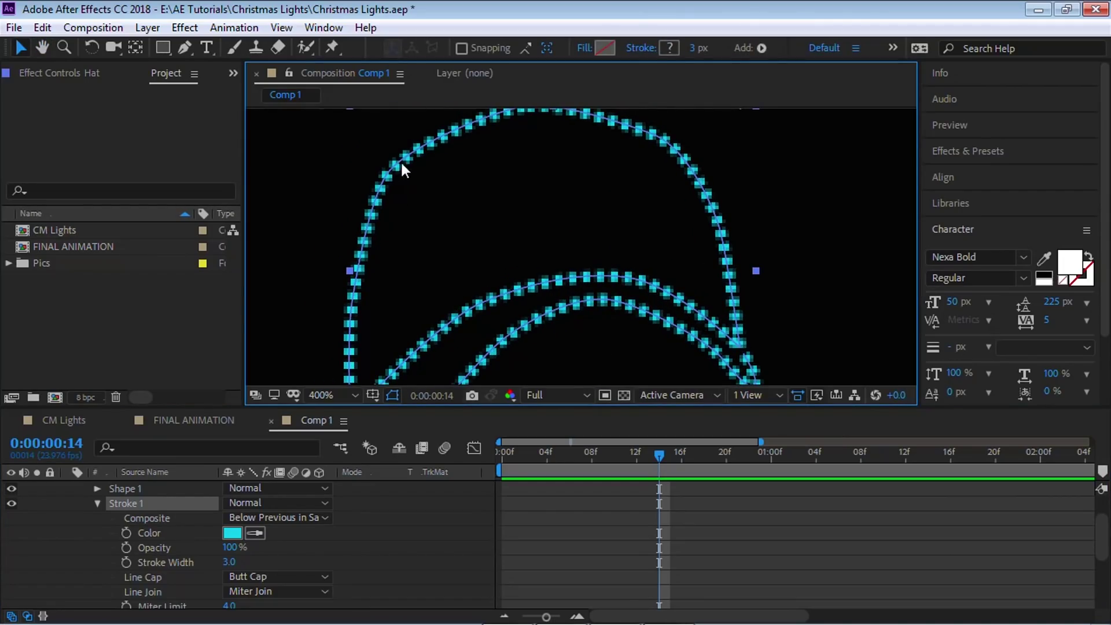
left_click_drag(229, 562, 240, 557)
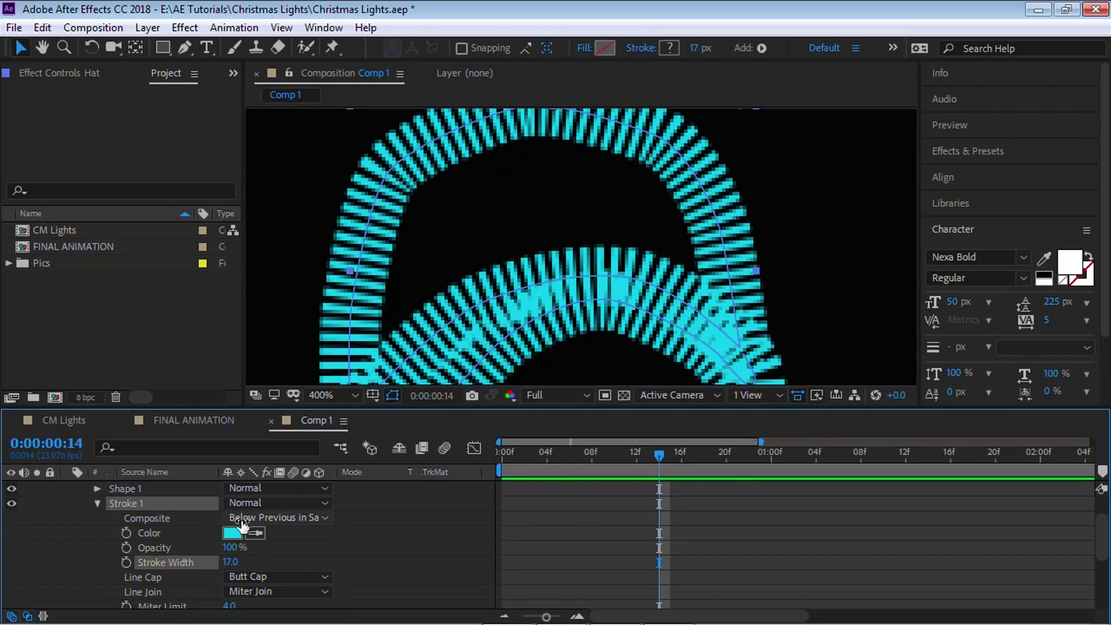
key("ctrl+z")
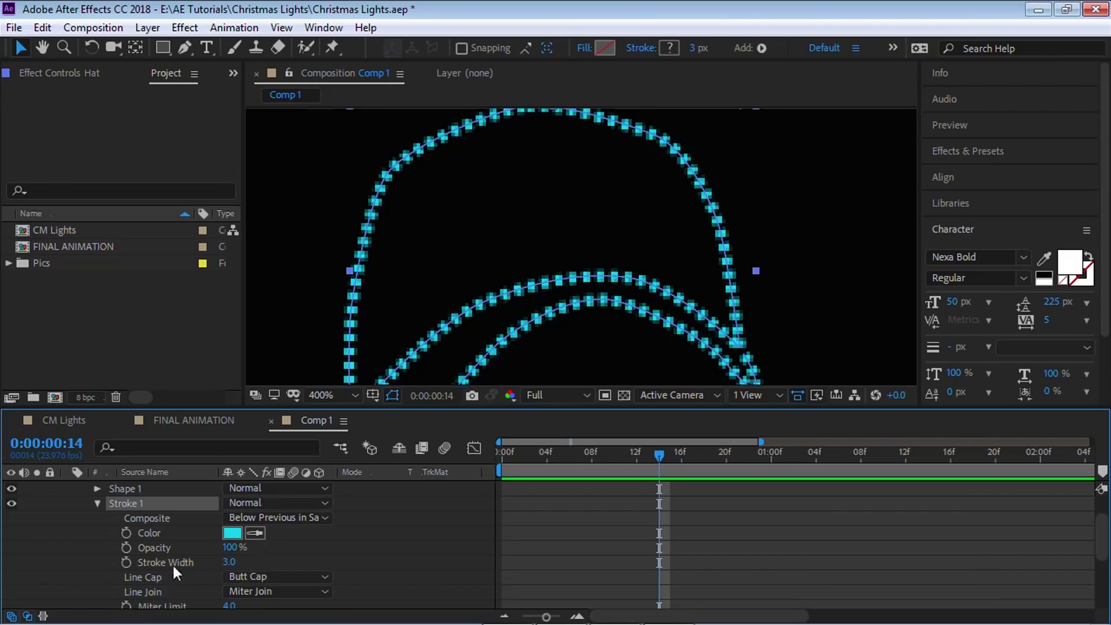
Step: Change the hat stroke's Line Cap to Round Cap
left_click(152, 576)
left_click(266, 578)
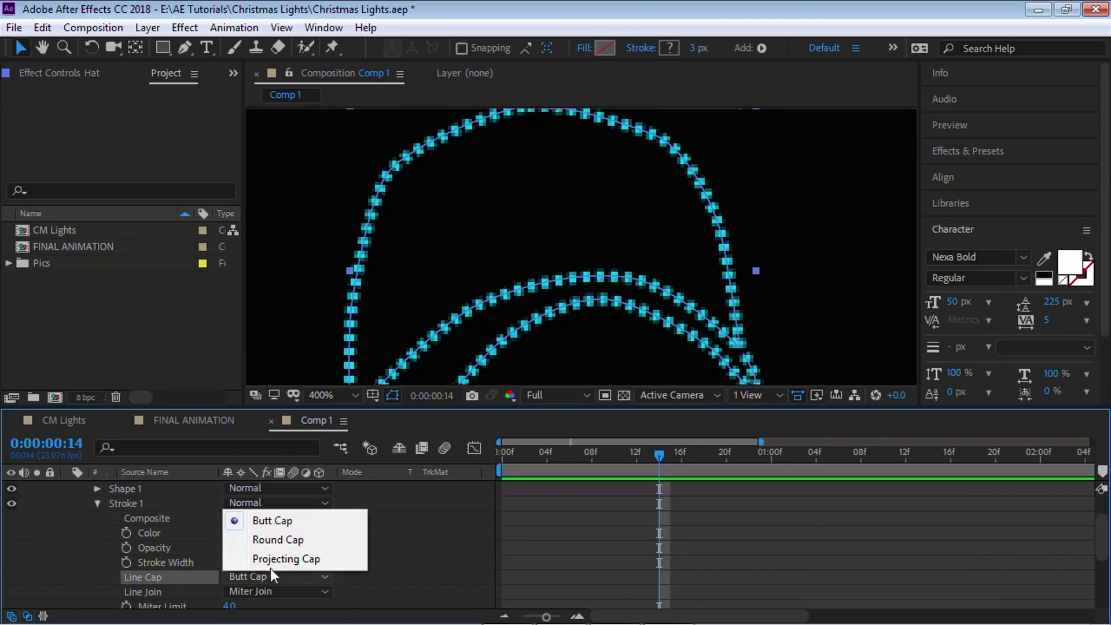
left_click(289, 541)
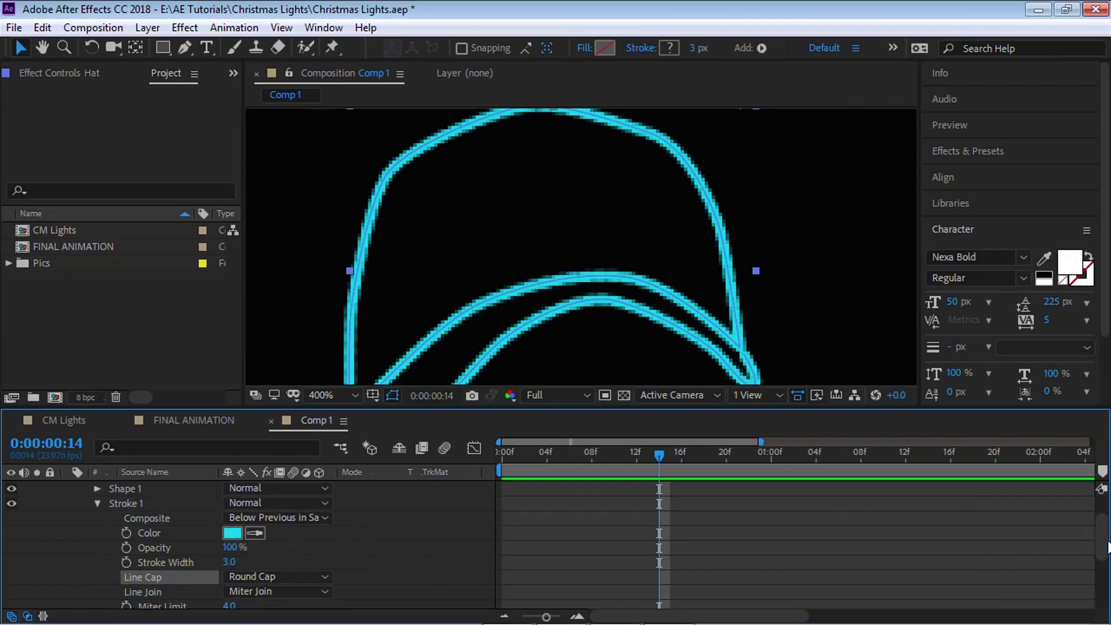
Step: Add a Gap value to the hat stroke's dashes and set the Dash value to 0
left_click_drag(1103, 533, 1100, 575)
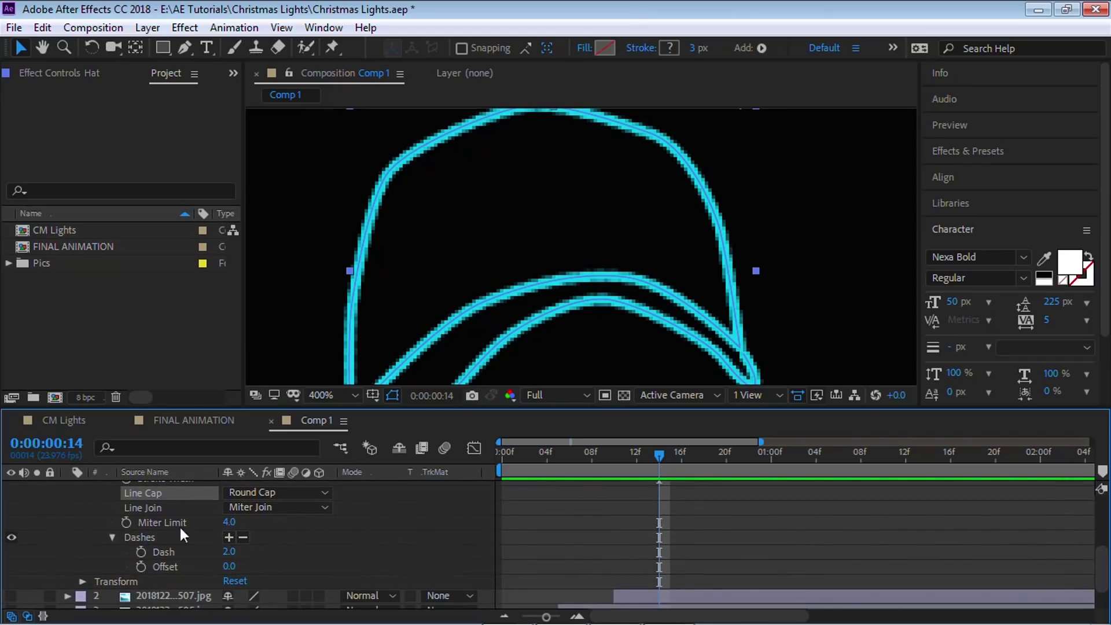
left_click(149, 538)
left_click(229, 538)
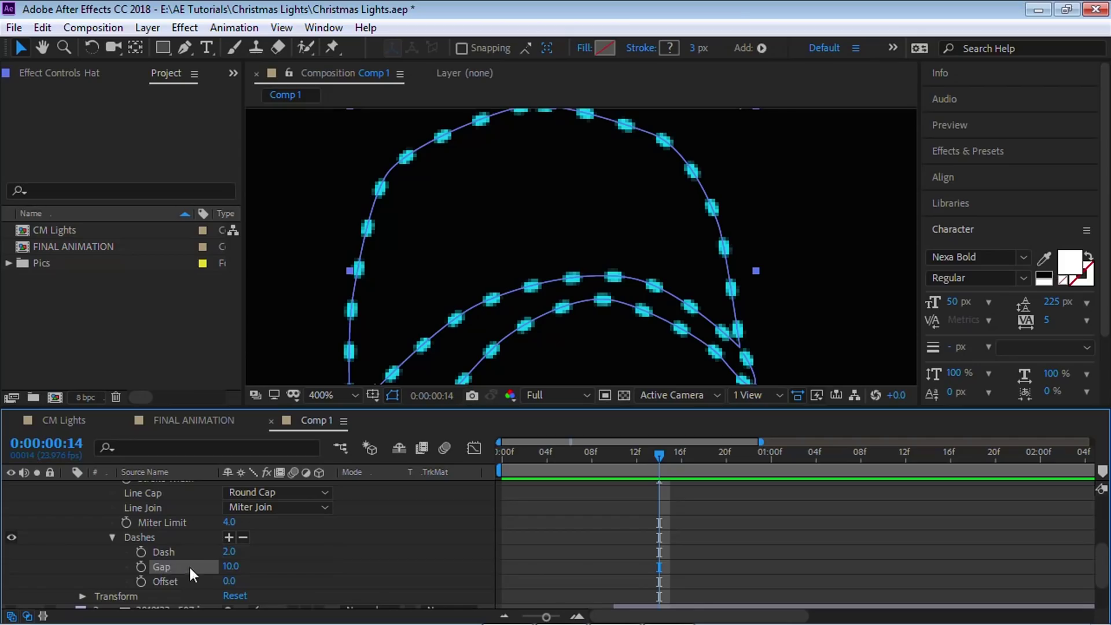
left_click(170, 551)
left_click(230, 553)
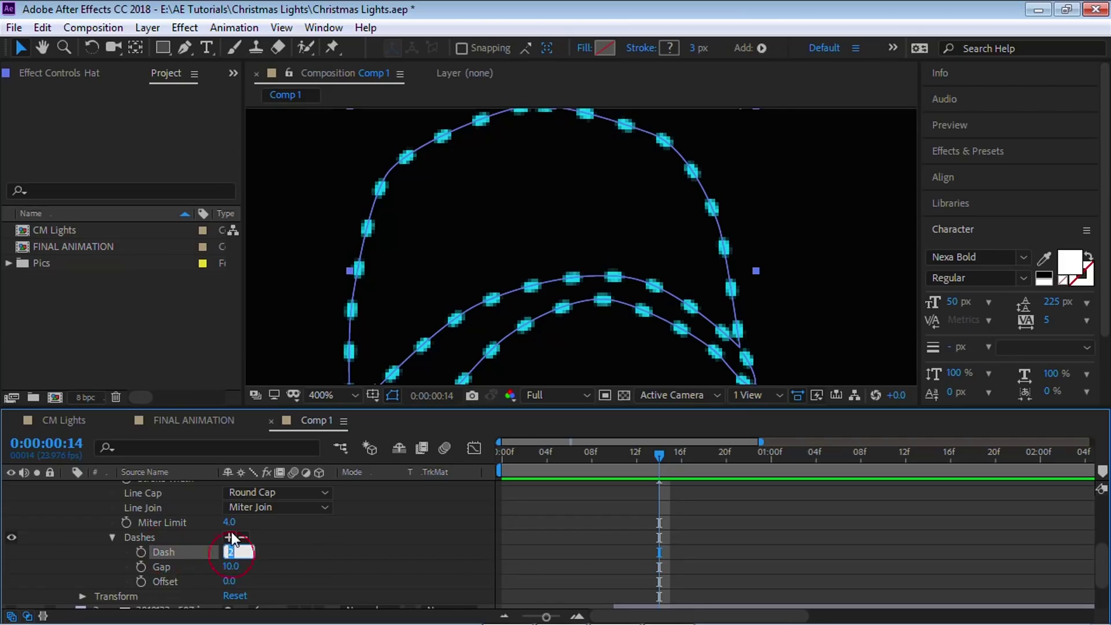
type("0")
key("Return")
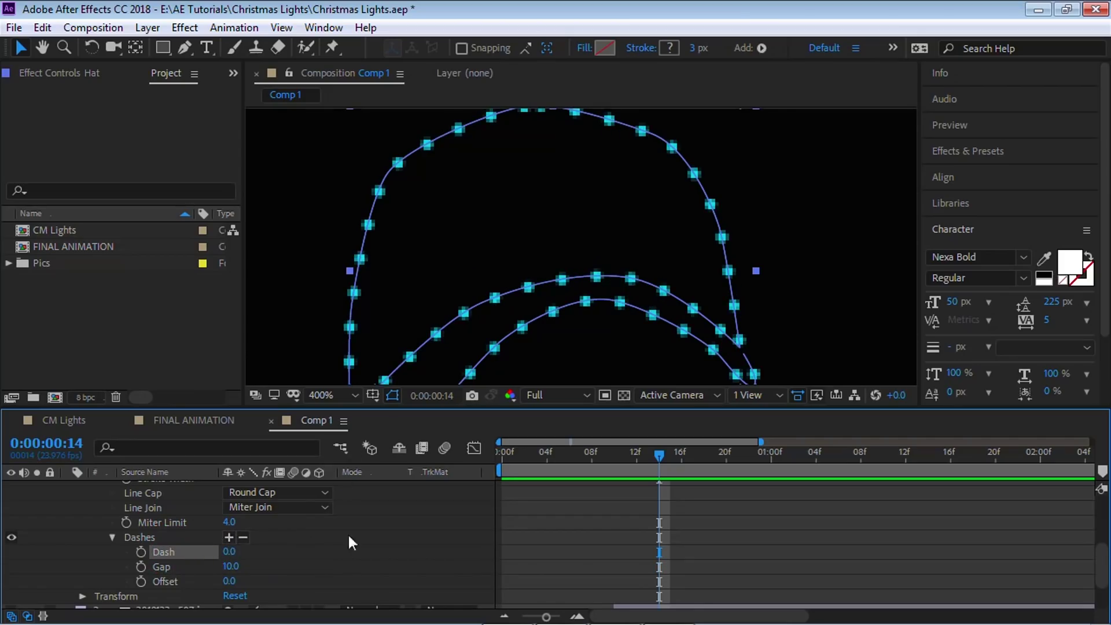
Step: Set the hat stroke's width to 4 and deselect the layer
scroll(917, 501, "up", 2)
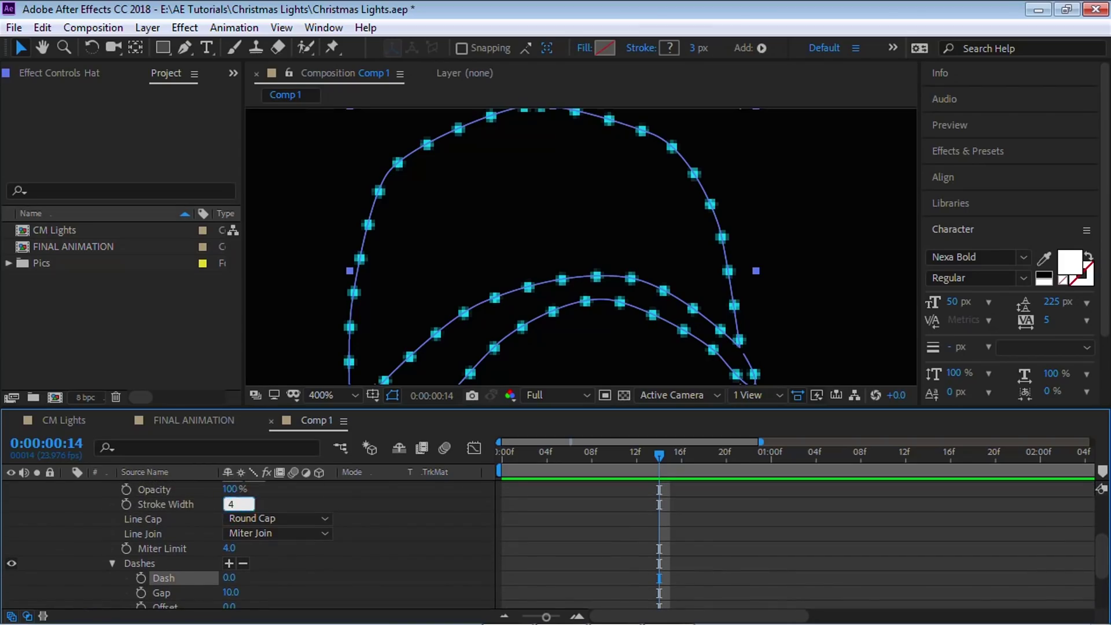
type("4")
key("Return")
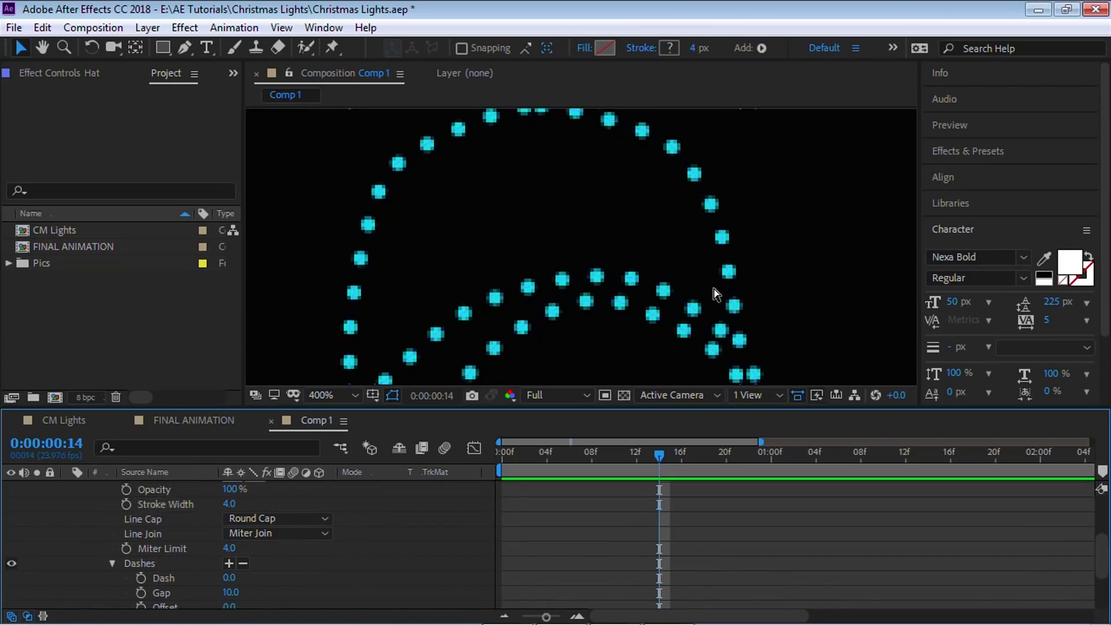
left_click(567, 261)
Step: Tighten the spacing of the hat's dots by trying a Gap of 8 and settling on 6, and deselect everything
scroll(1088, 564, "down", 2)
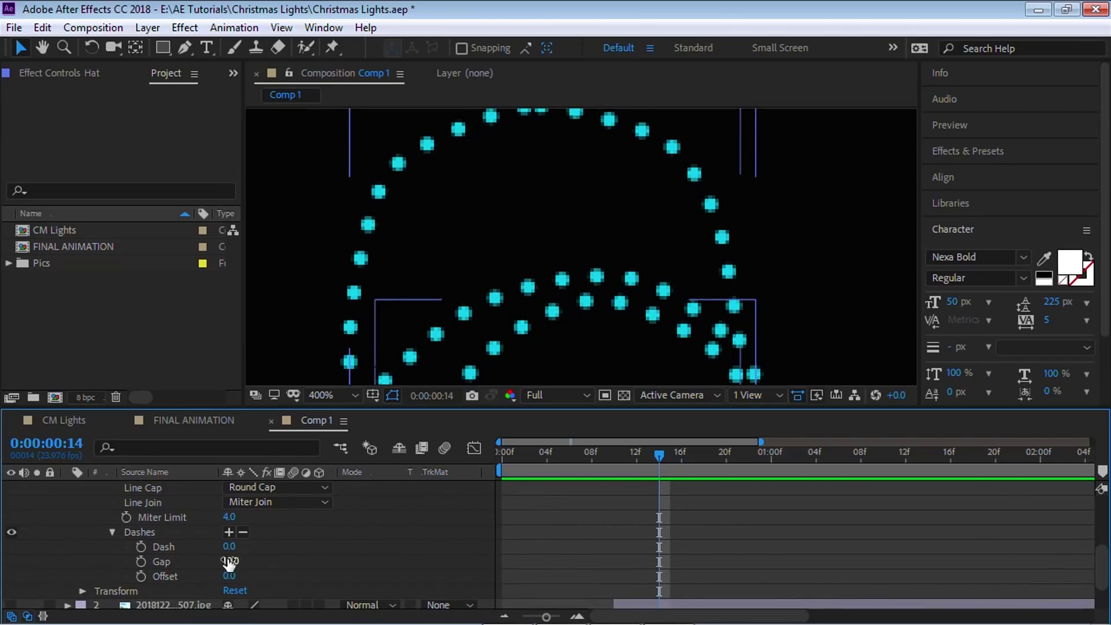
left_click(231, 561)
key("Return")
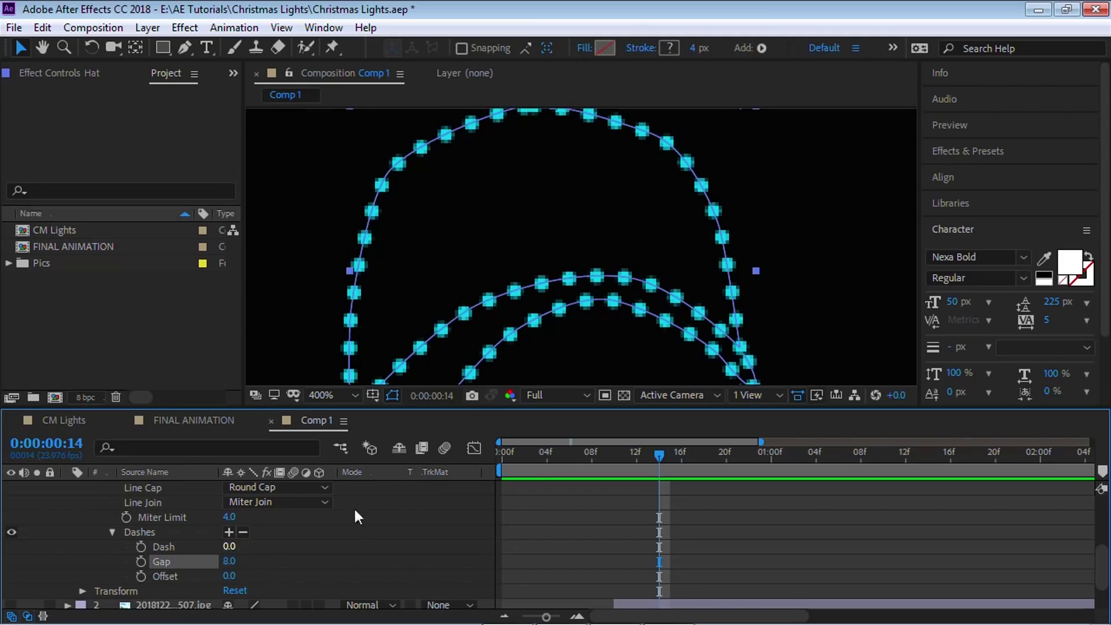
left_click(260, 566)
left_click(230, 561)
type("6")
key("Return")
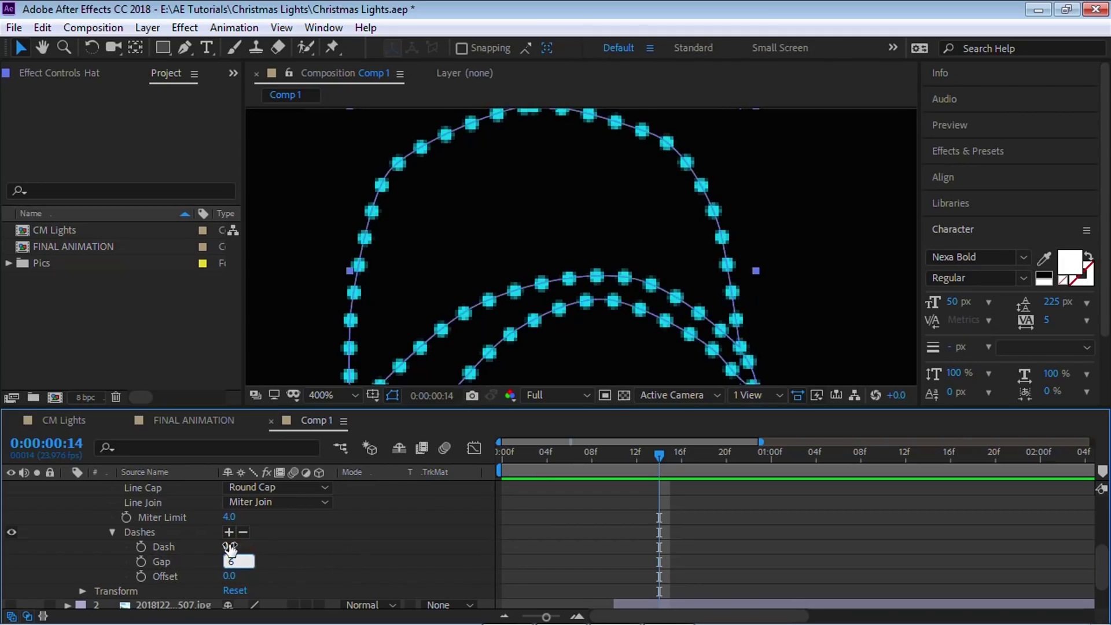
key("F2")
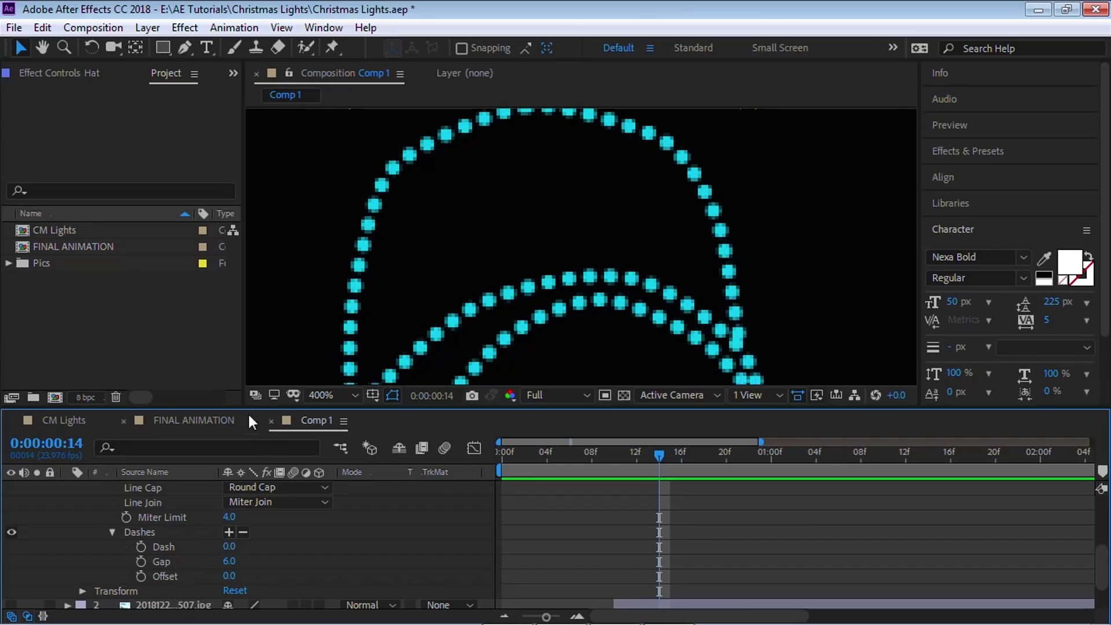
Step: Enlarge the composition viewer and check the hat's dotted outline
left_click_drag(242, 409, 242, 448)
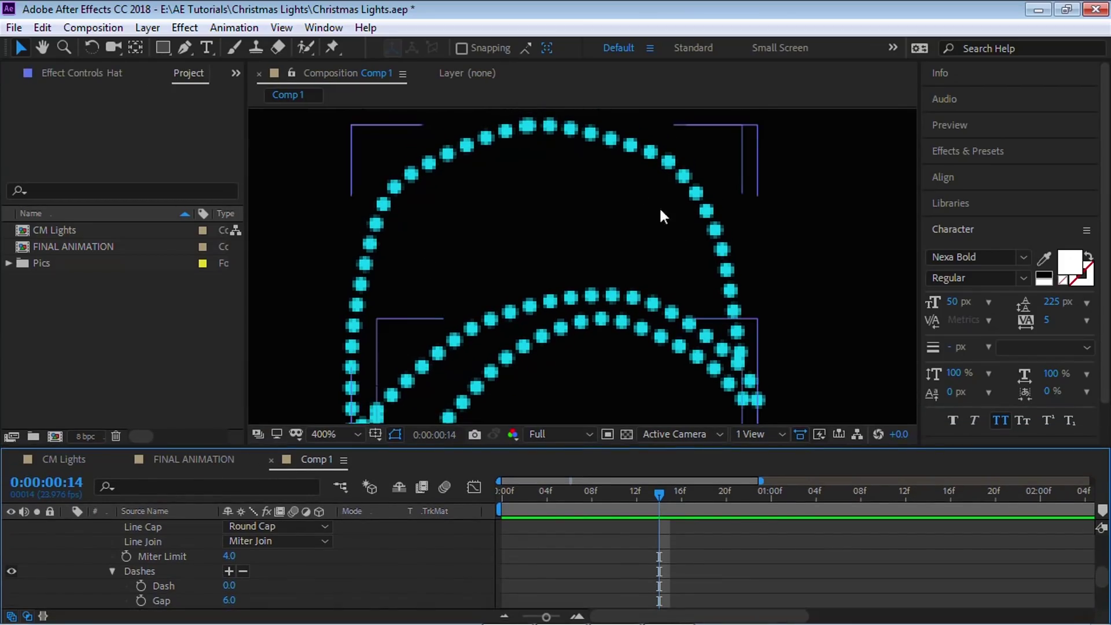
scroll(698, 204, "down", 2)
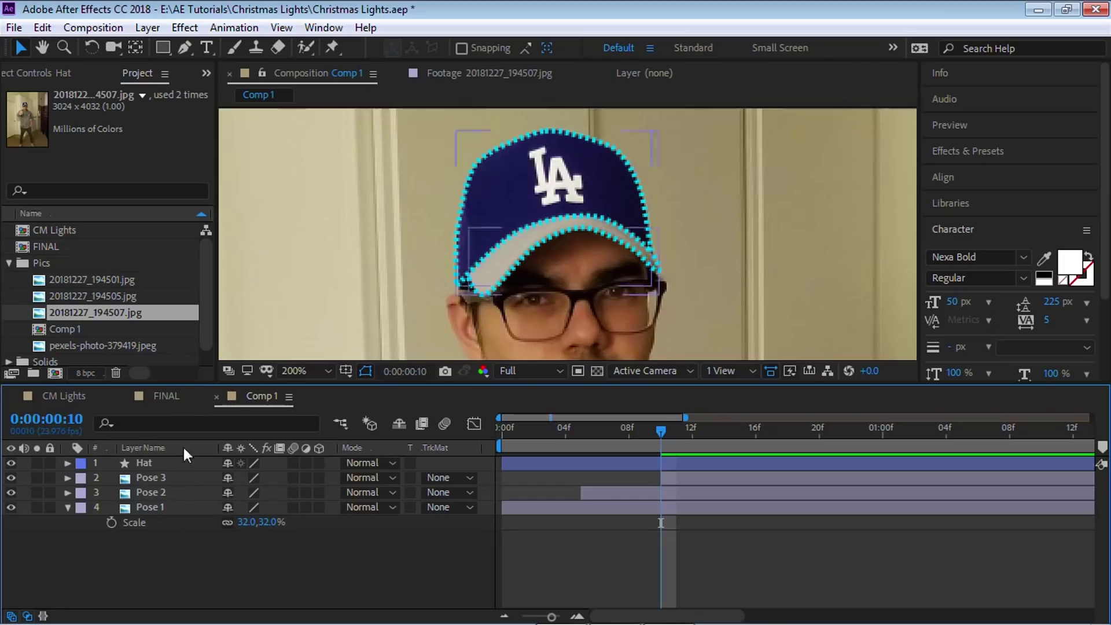
Step: Trace the left lens frame of the glasses in the photo as a closed path on a new shape layer with the Pen tool
left_click_drag(573, 223, 511, 167)
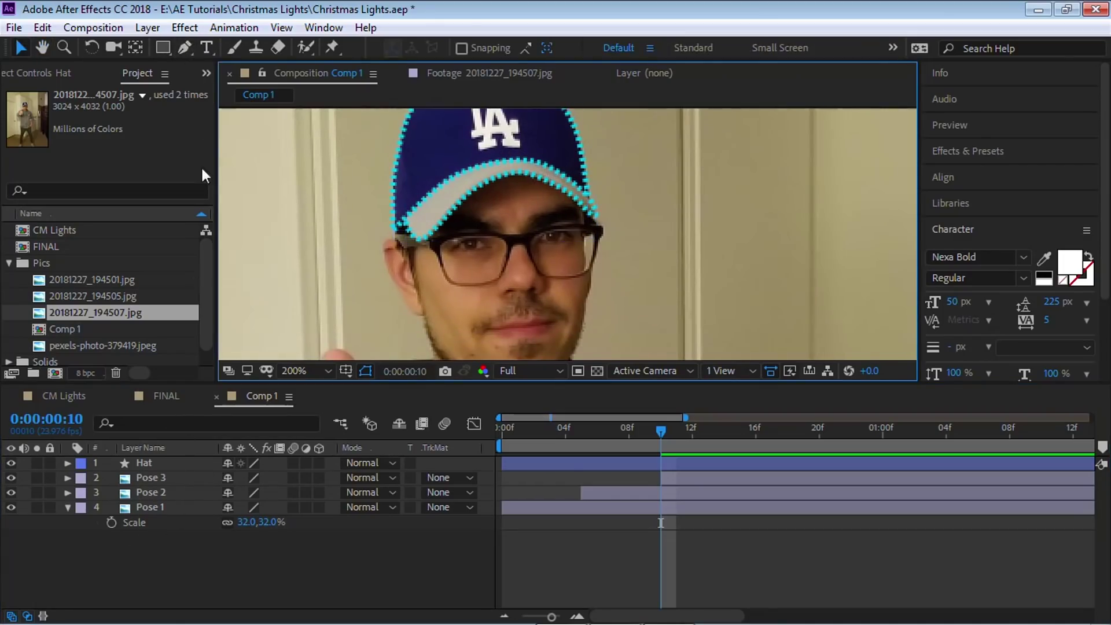
left_click(186, 48)
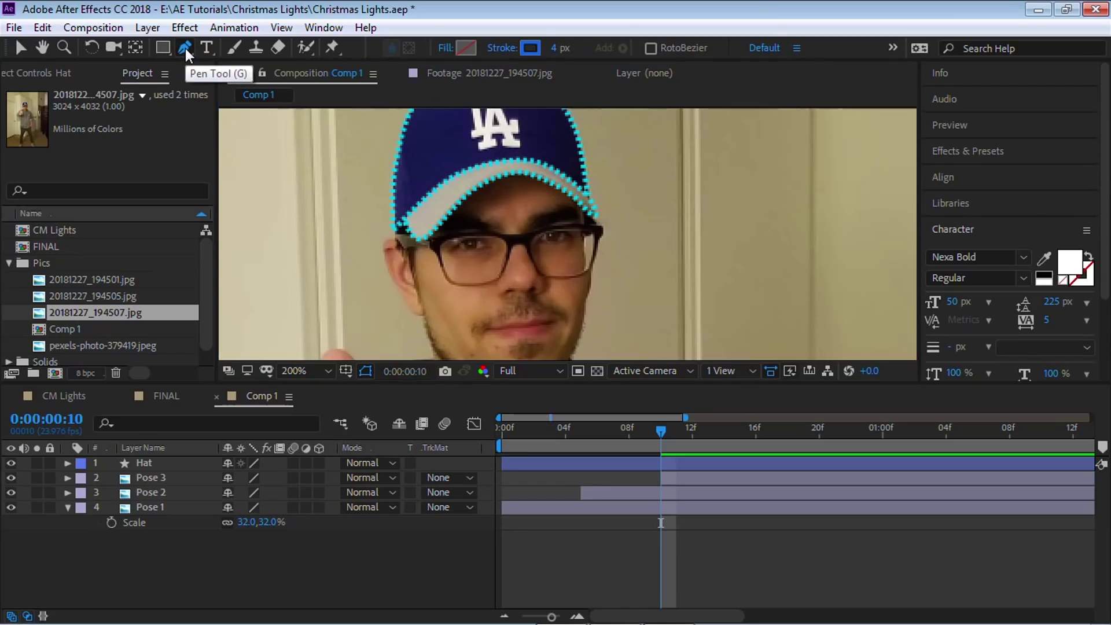
key("period")
left_click_drag(324, 258, 404, 204)
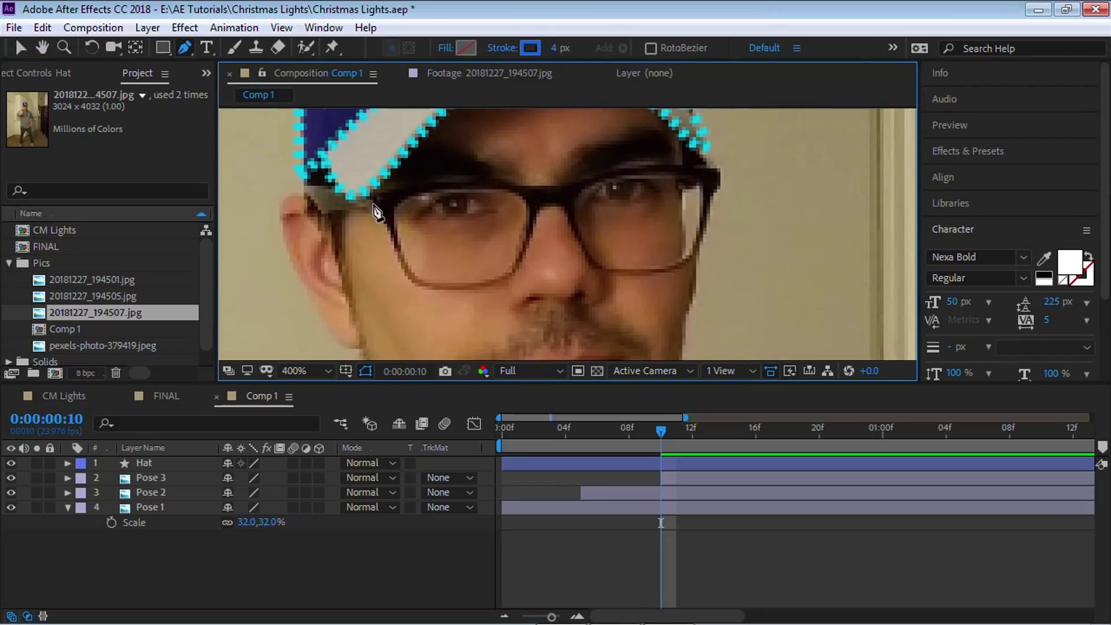
left_click(373, 199)
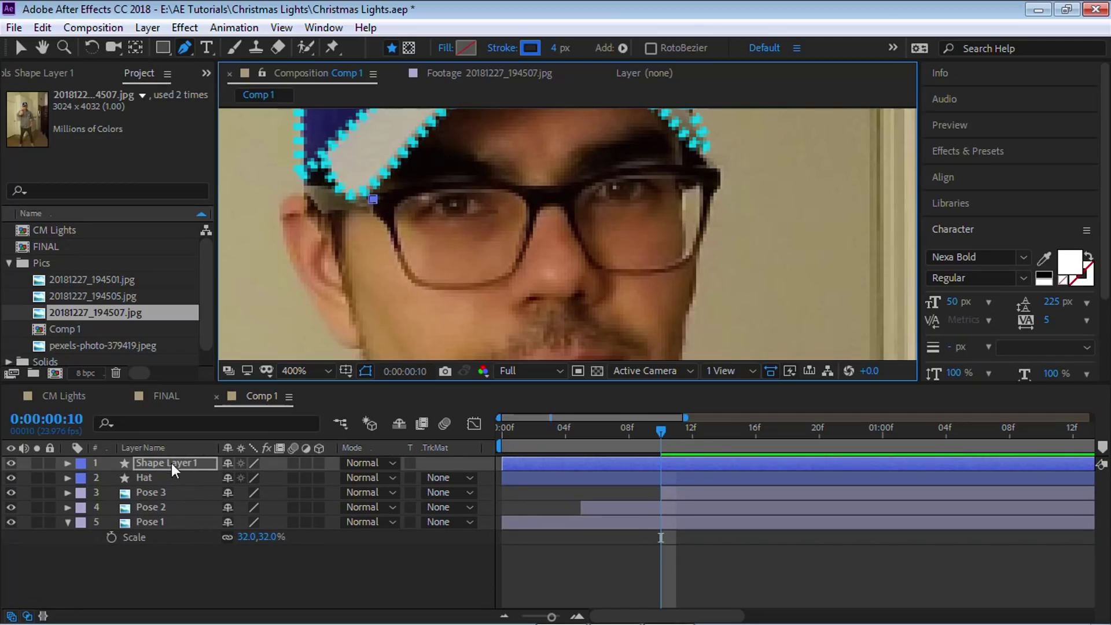
left_click(396, 249)
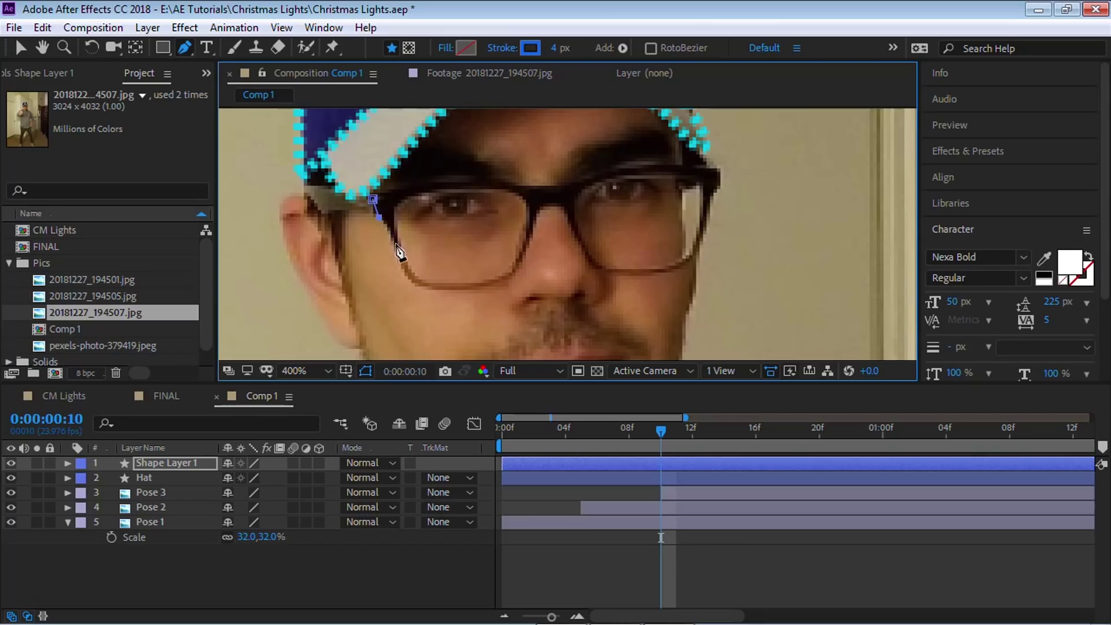
left_click_drag(448, 285, 483, 288)
left_click(529, 247)
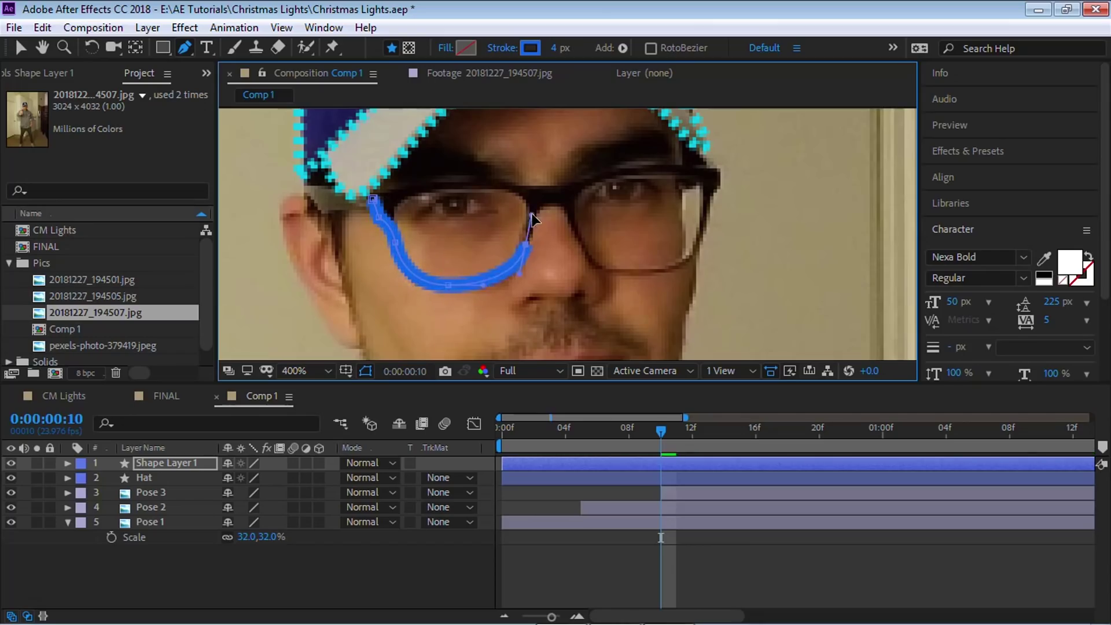
left_click(490, 188)
left_click_drag(483, 189, 452, 188)
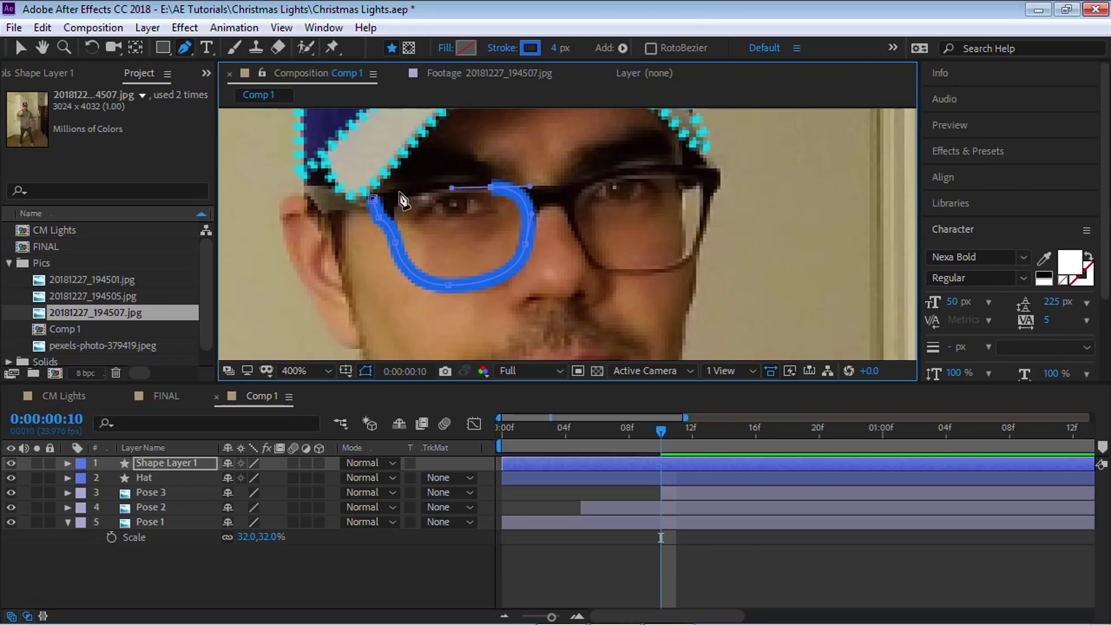
left_click(377, 202)
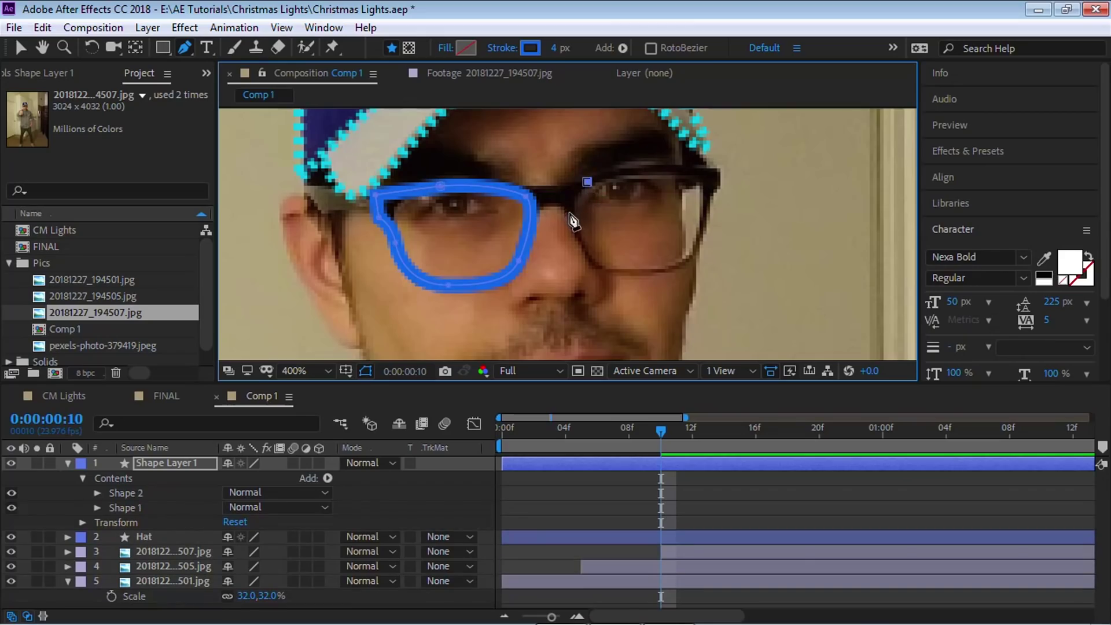
Step: Trace the right lens frame as a second closed path on the same shape layer, redoing the points near its outer upper corner
left_click_drag(571, 213, 573, 236)
mouse_move(617, 271)
left_mouse_down()
mouse_move(694, 254)
mouse_move(707, 232)
left_mouse_up()
left_click(707, 199)
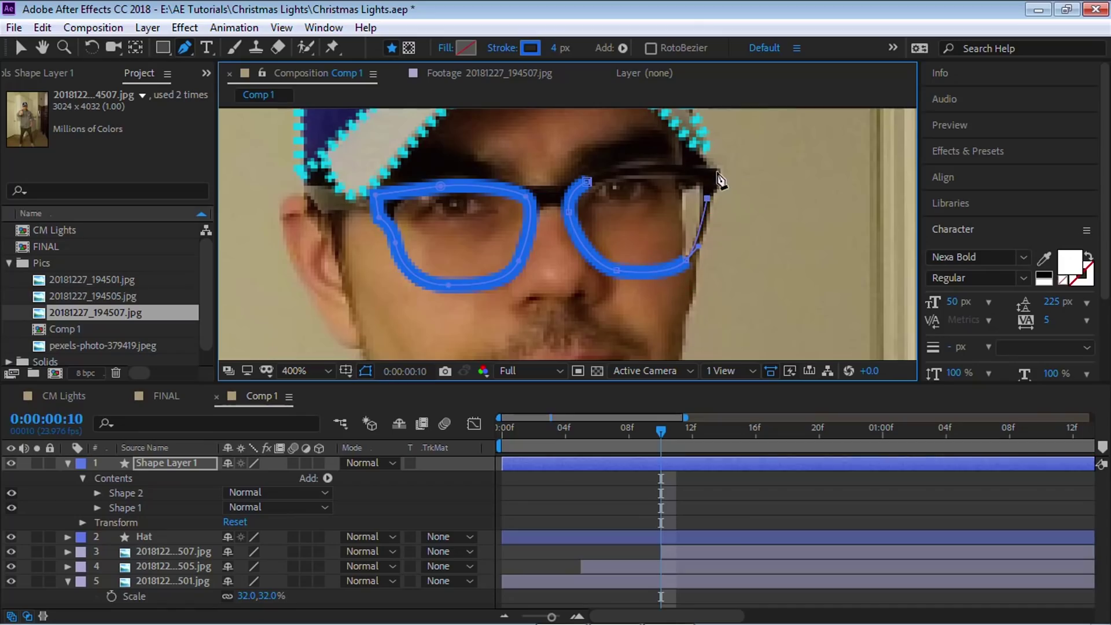
left_click(718, 173)
key("ctrl+z")
key("ctrl+z")
left_click_drag(707, 217, 707, 205)
left_click(706, 198)
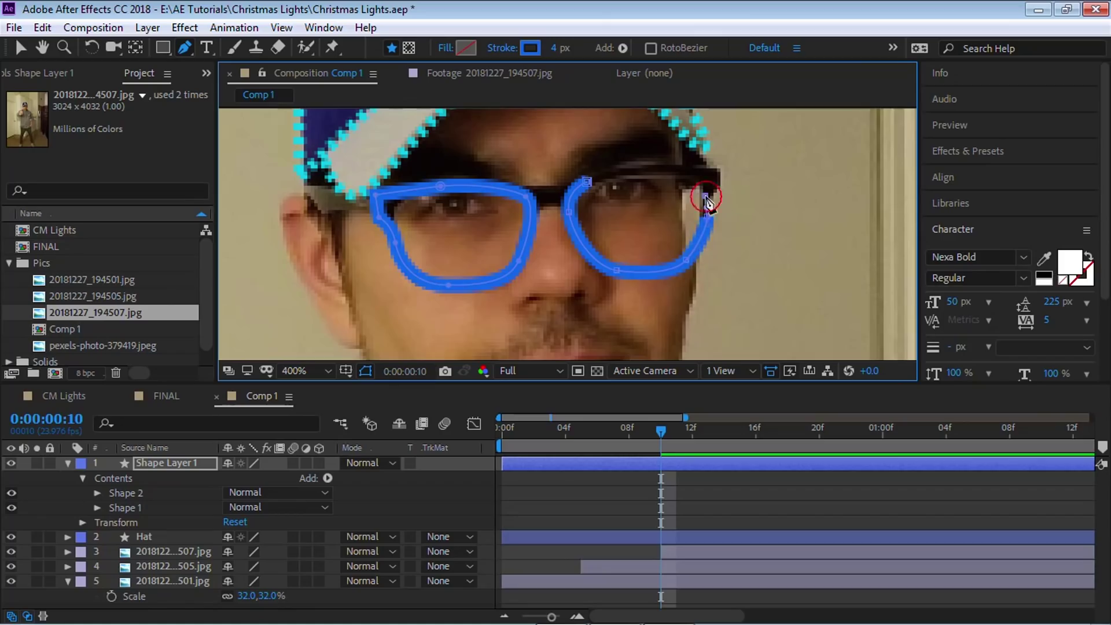
left_click(715, 171)
left_click(632, 171)
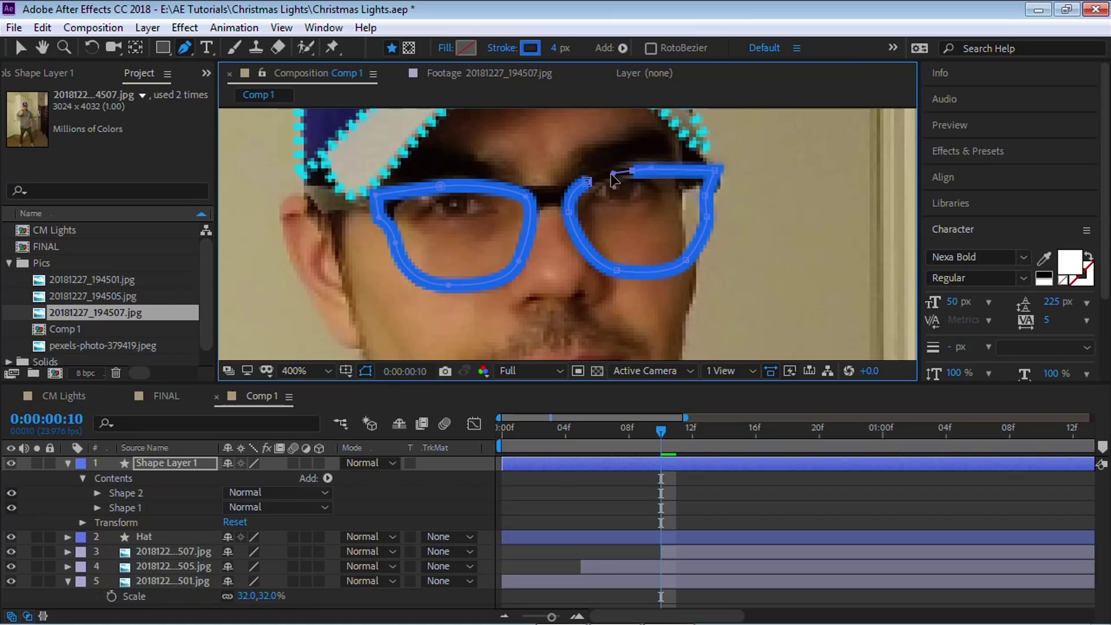
left_click_drag(587, 182, 611, 174)
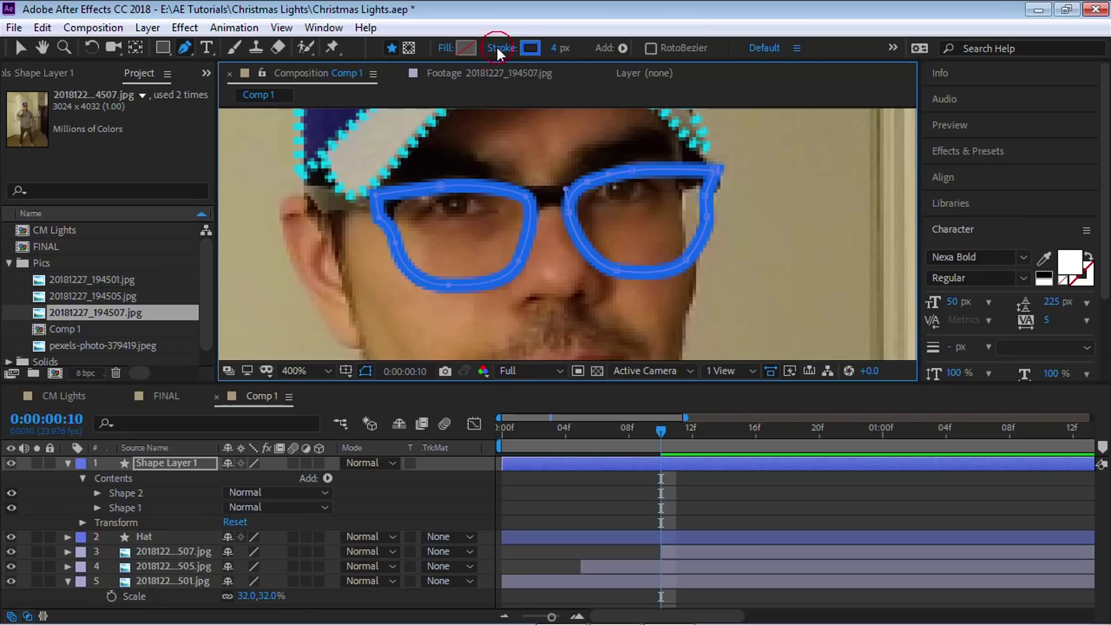
Step: Set the stroke of both lens shapes to None so that only their paths remain
left_click(499, 48)
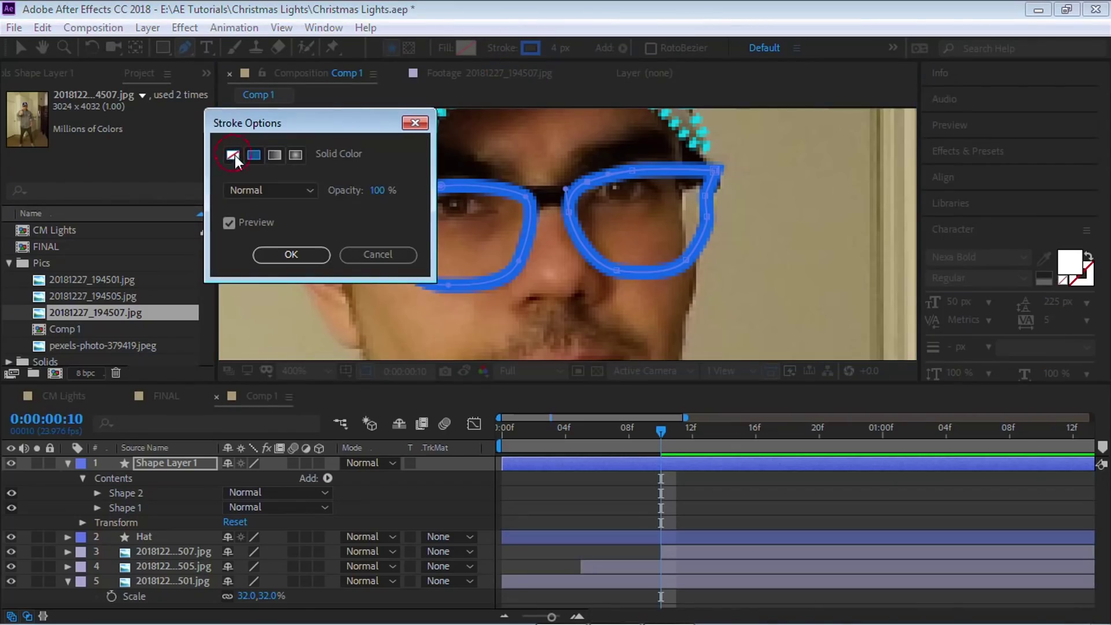
left_click(232, 155)
left_click(293, 255)
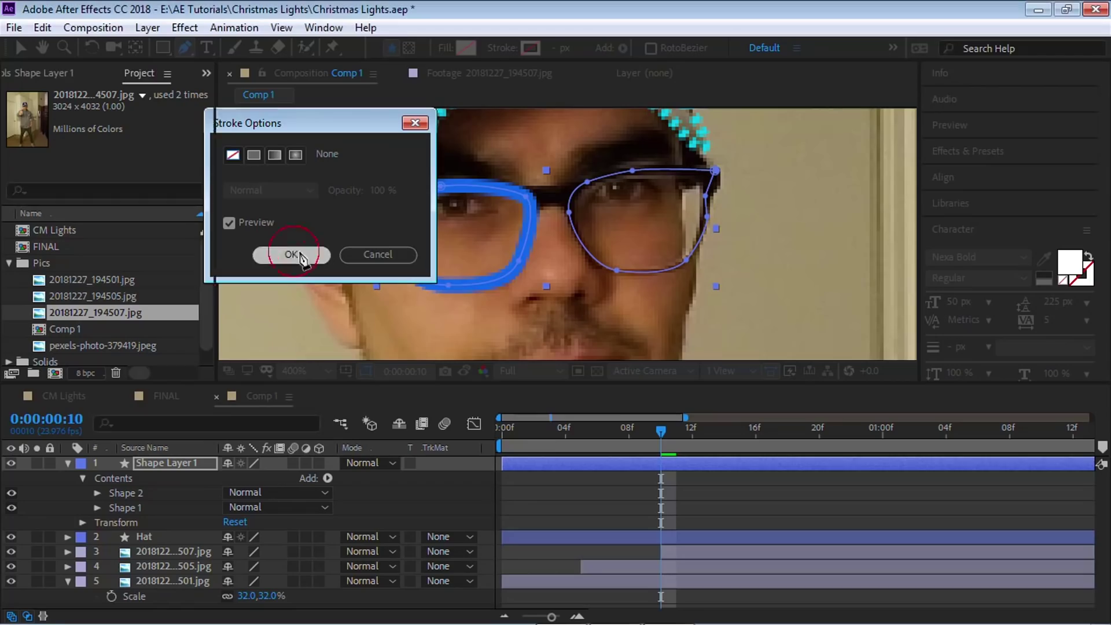
left_click(124, 508)
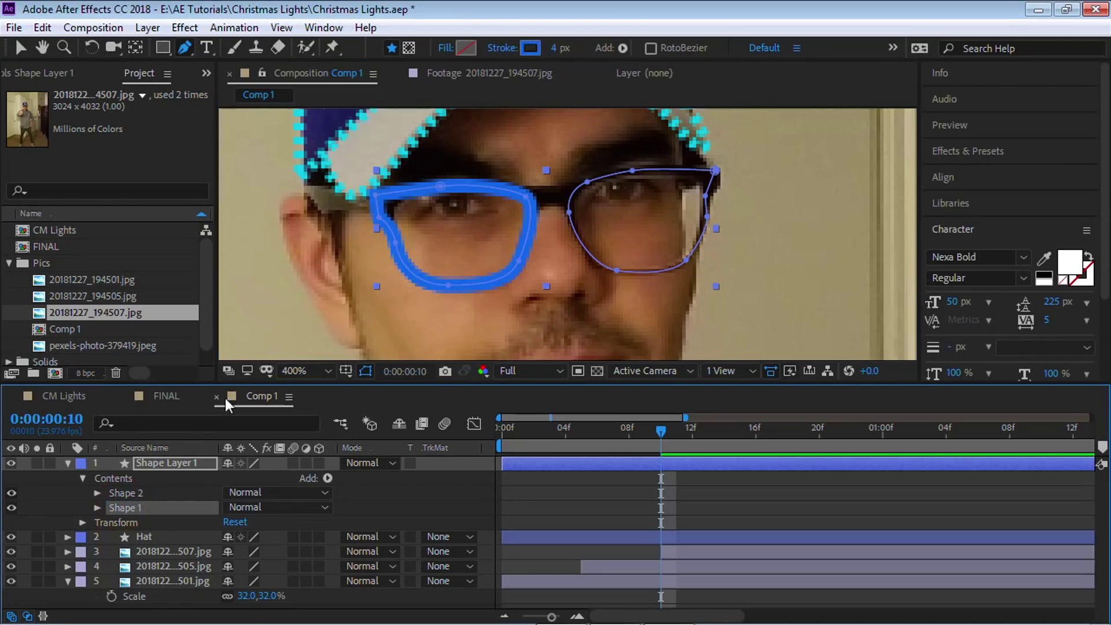
left_click(500, 48)
left_click(233, 155)
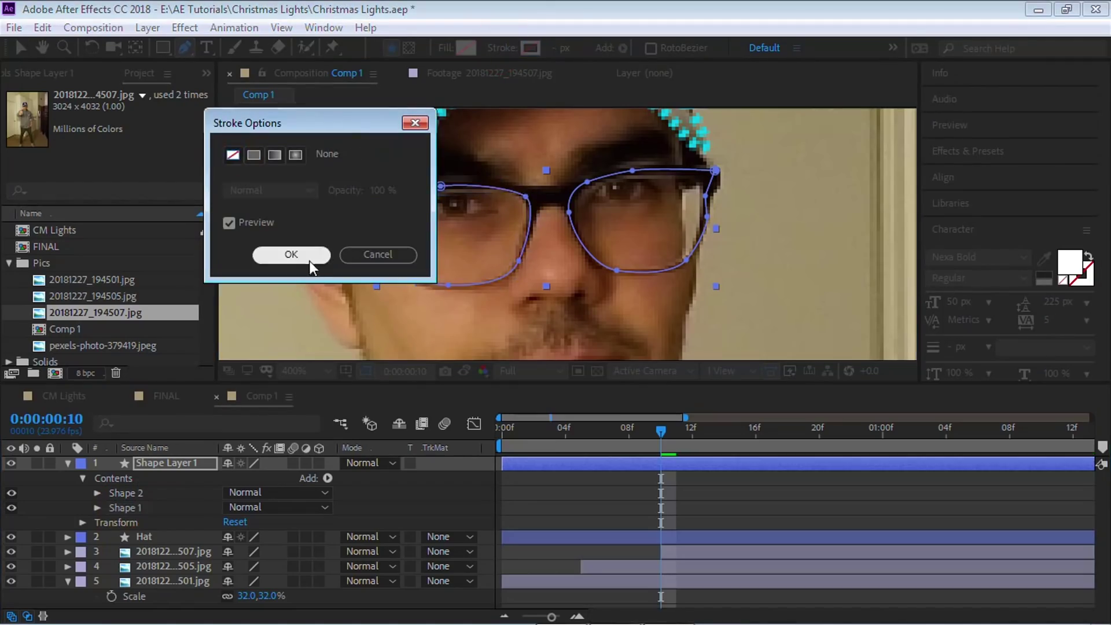
left_click(310, 255)
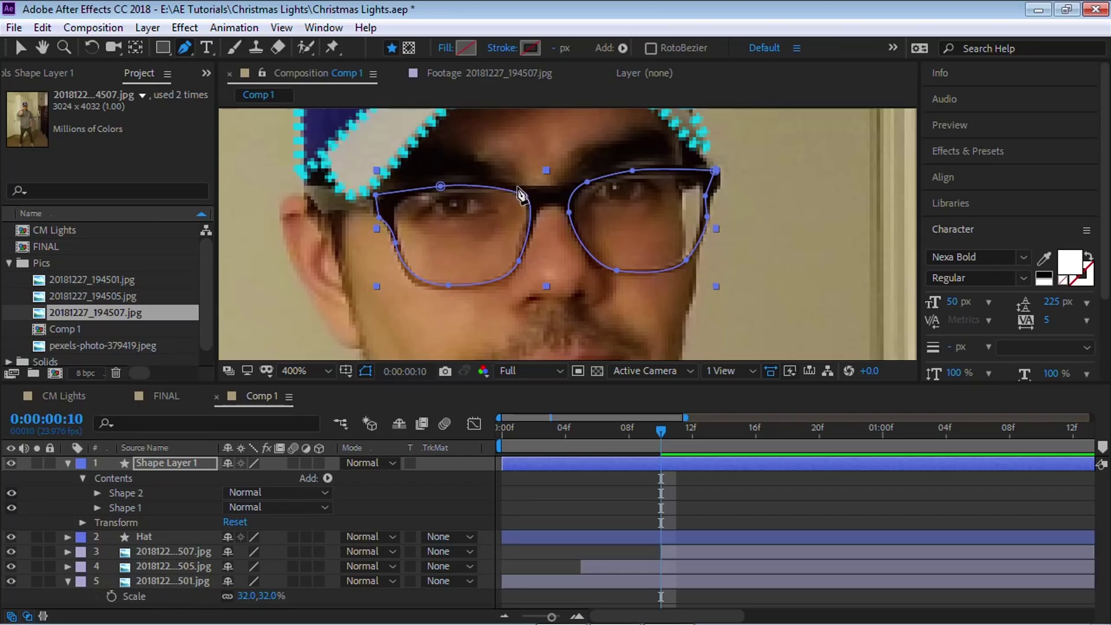
Step: Draw a straight path along the upper edge of the glasses' bridge between the two lenses
left_click(516, 187)
left_click(571, 184)
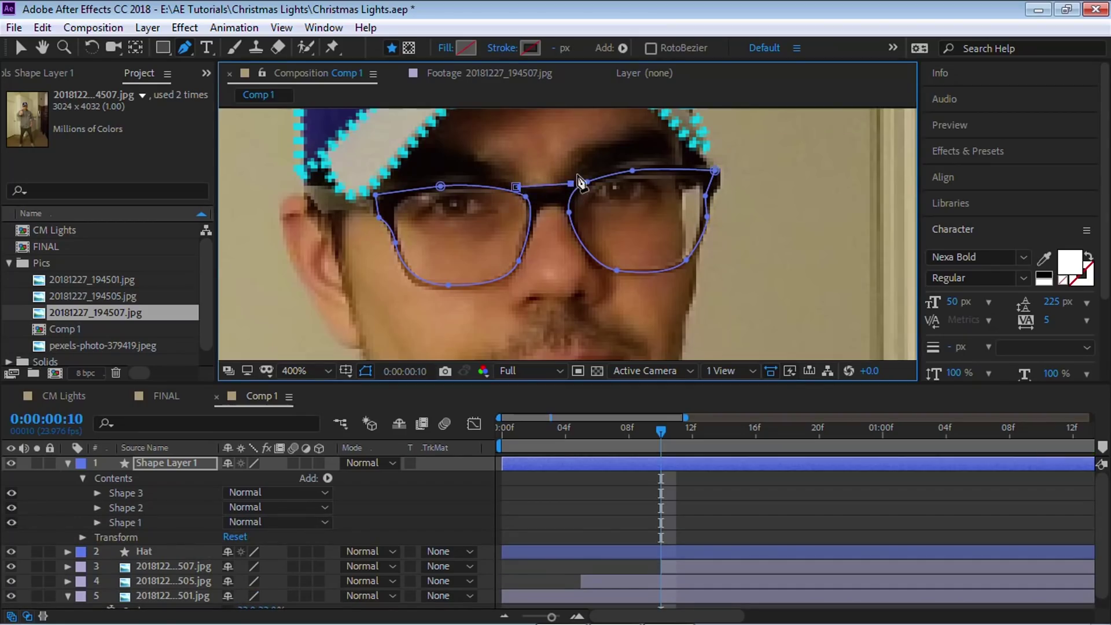
scroll(581, 181, "up", 2)
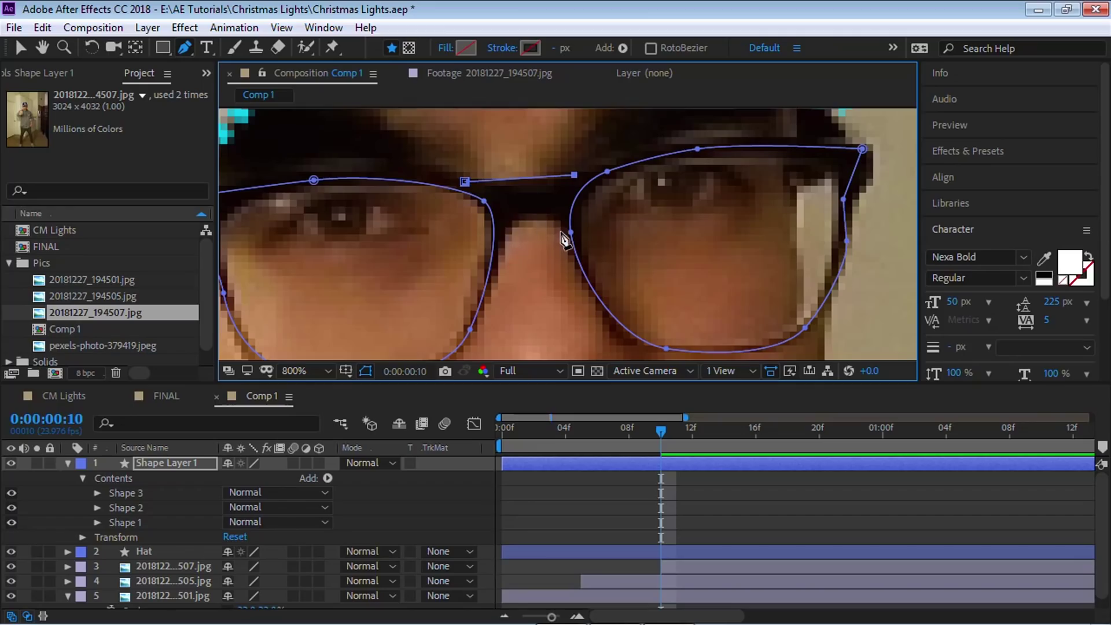
left_click(501, 236)
left_click(465, 183)
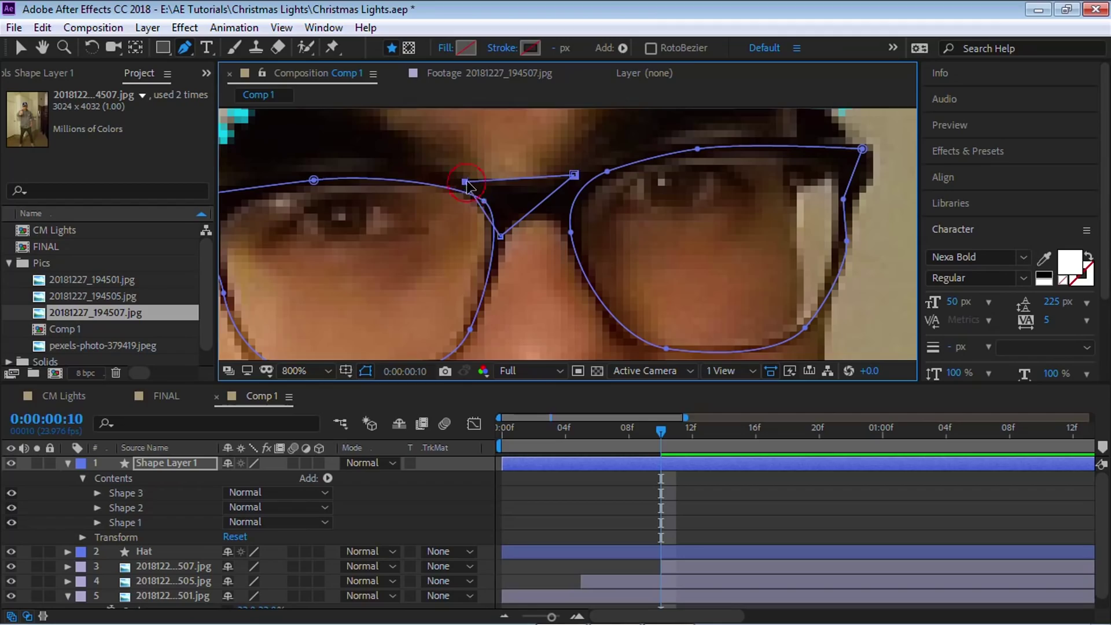
key("ctrl+z")
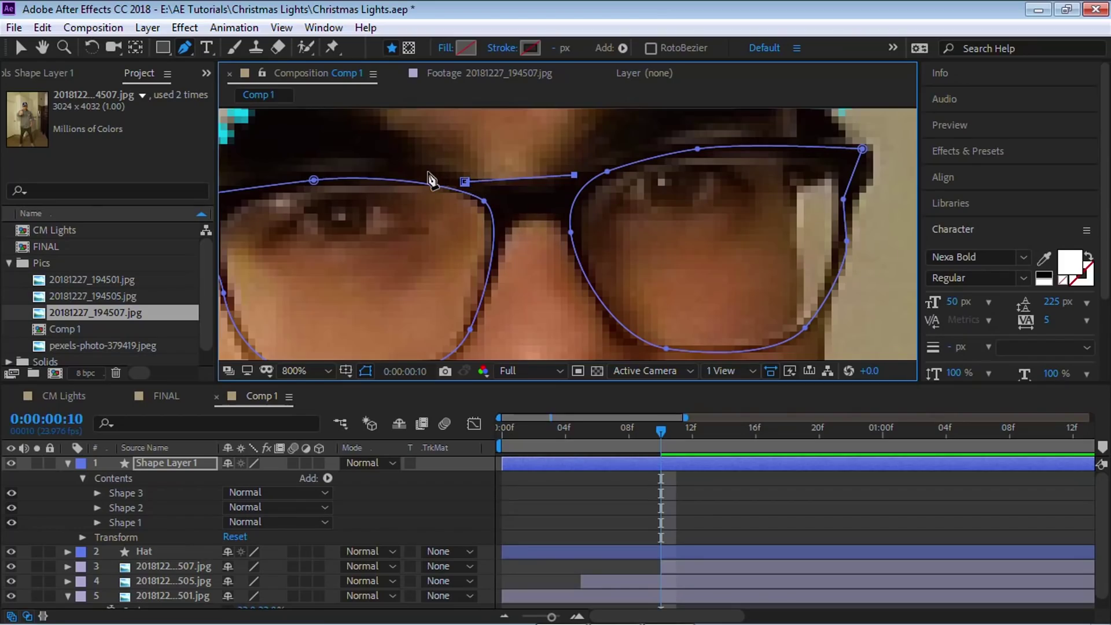
Step: Move both end points of the upper bridge line outward to meet the lens outlines
left_click(20, 51)
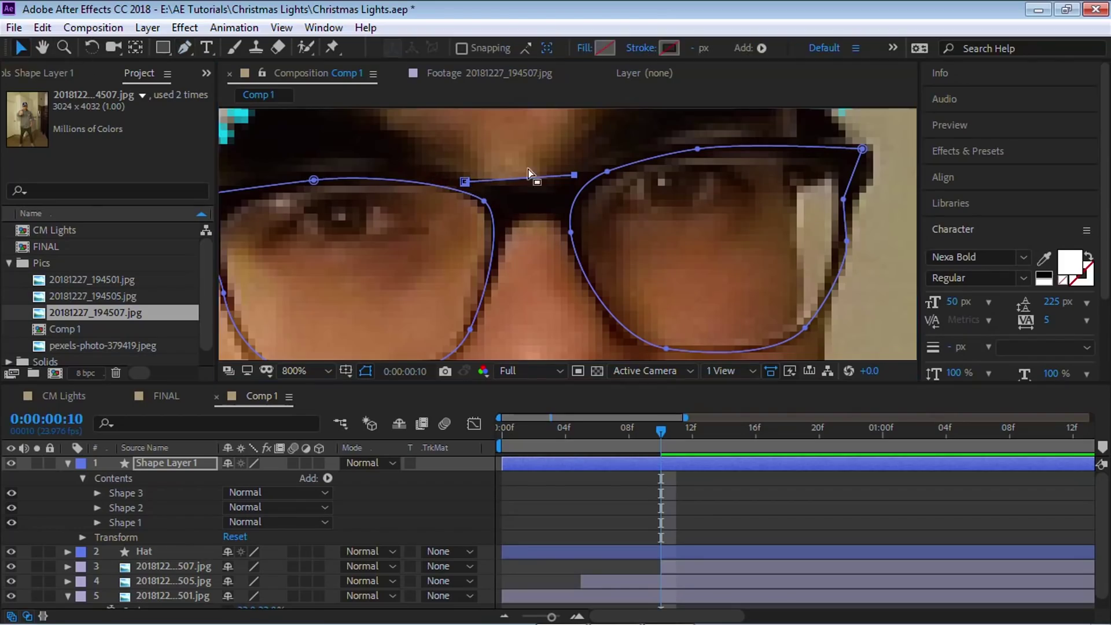
left_click_drag(579, 179, 593, 183)
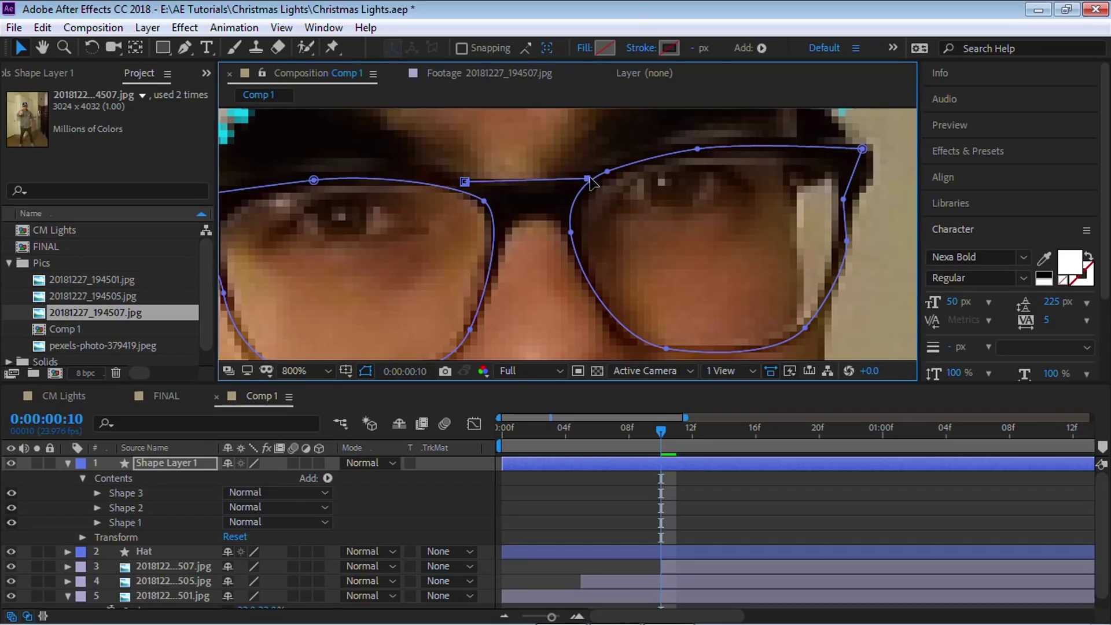
left_click_drag(466, 184, 455, 184)
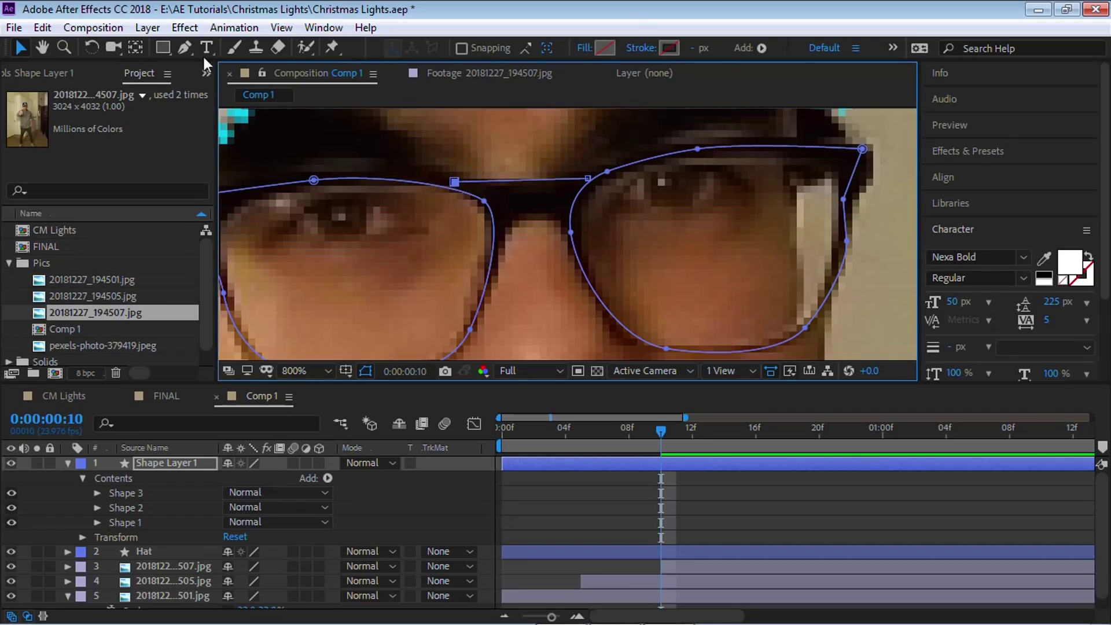
left_click(500, 145)
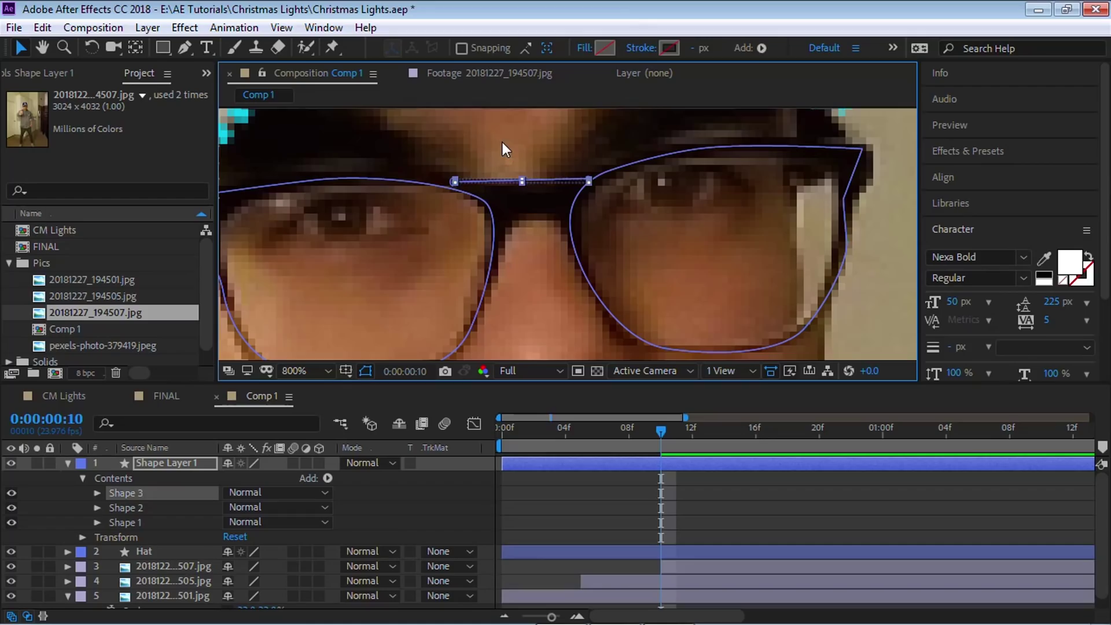
Step: Draw the curved lower edge of the glasses' bridge as a separate open path joining the two lenses
left_click(187, 48)
left_click(500, 234)
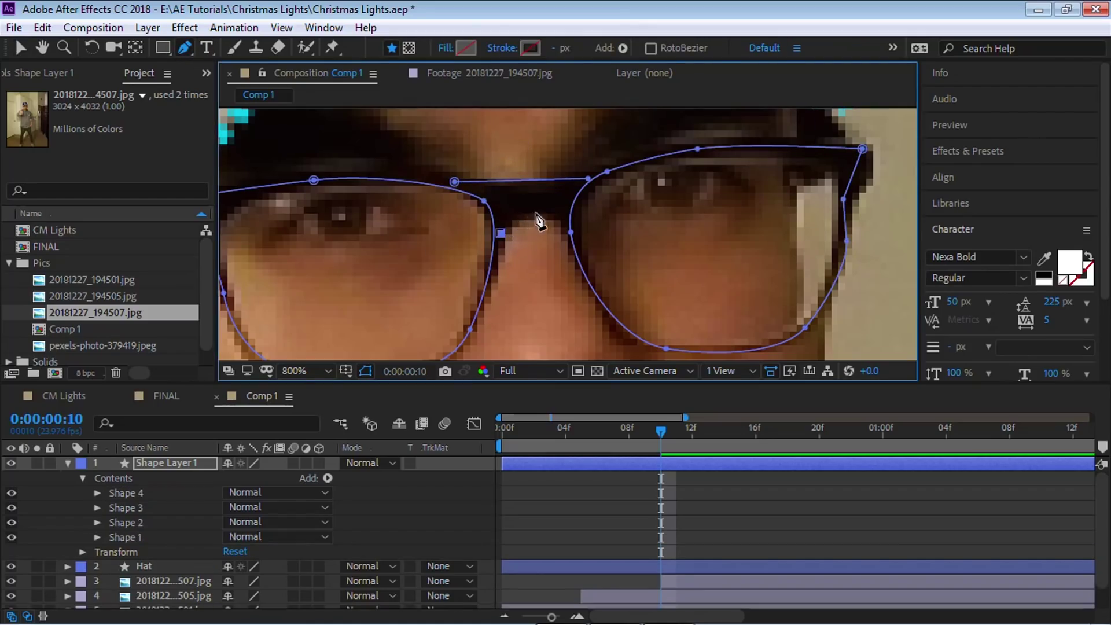
left_click_drag(534, 211, 557, 211)
left_click(562, 233)
left_click_drag(533, 212, 557, 211)
left_click_drag(530, 255, 610, 228)
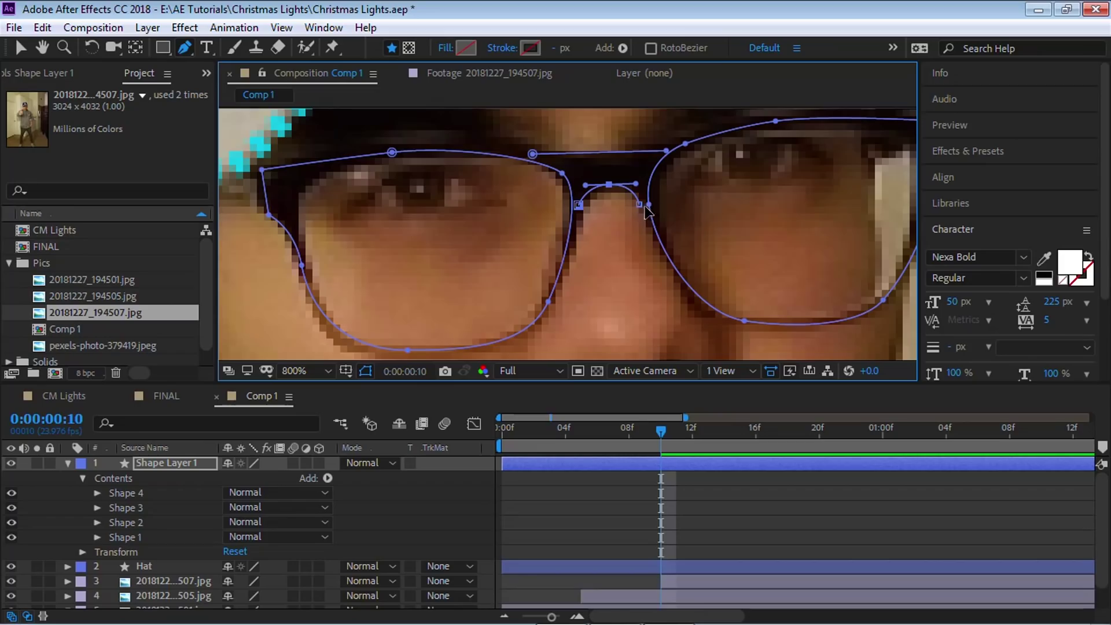
left_click_drag(641, 205, 610, 183)
left_click(531, 155)
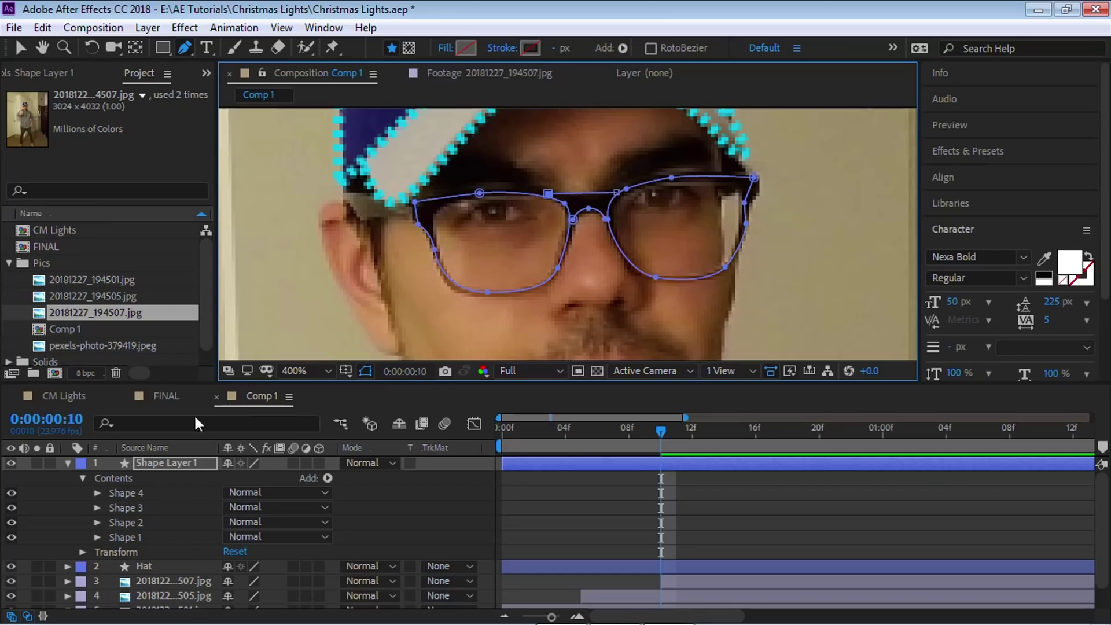
Step: Rename the new shape layer as Glasses
left_click(169, 463)
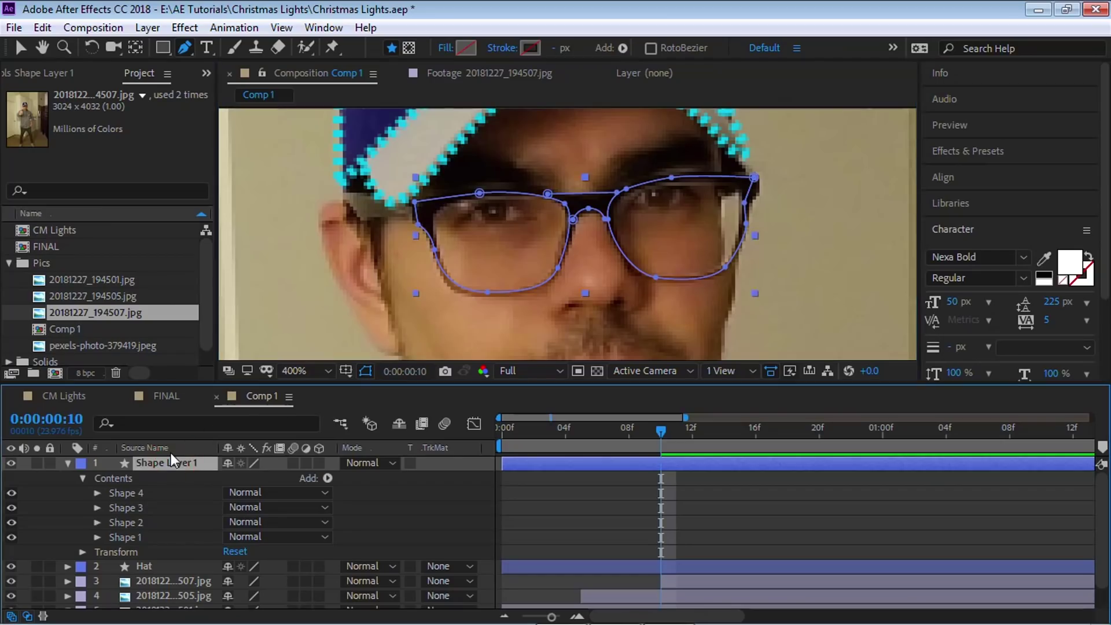
key("Return")
type("Glasses")
key("Return")
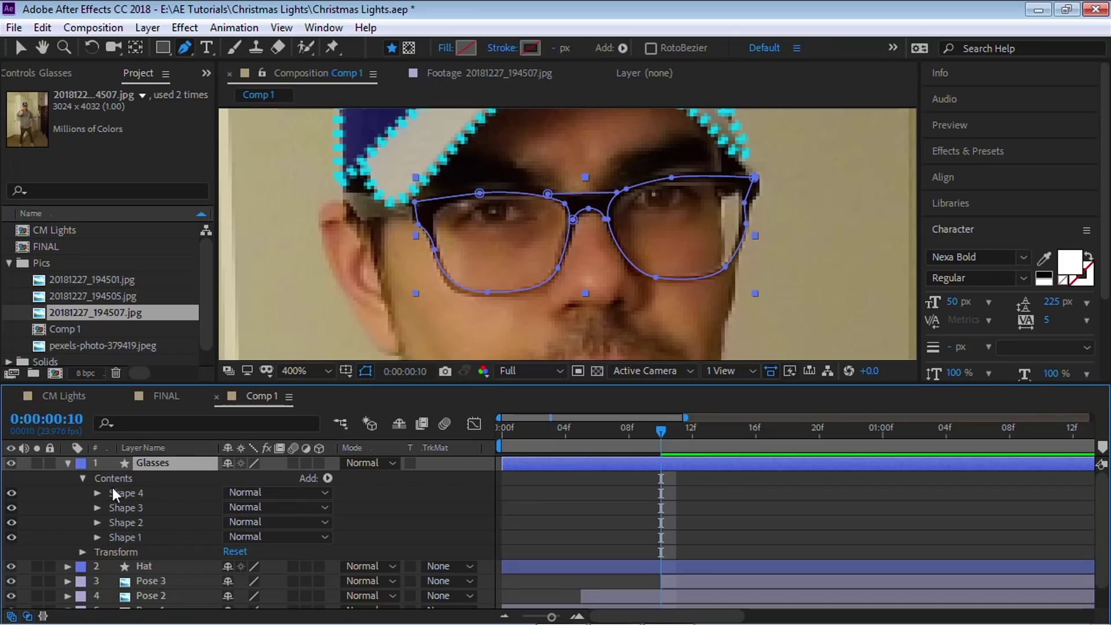
Step: Add a shared stroke to the Glasses shape layer and set its colour to yellow-green D4E82B
left_click(328, 478)
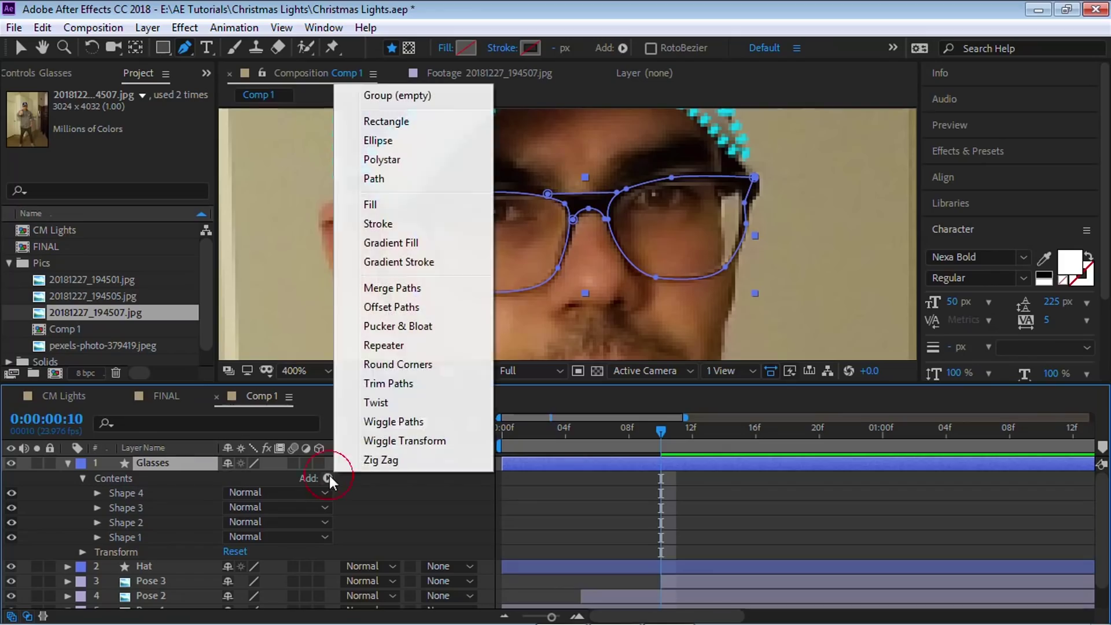
left_click(379, 223)
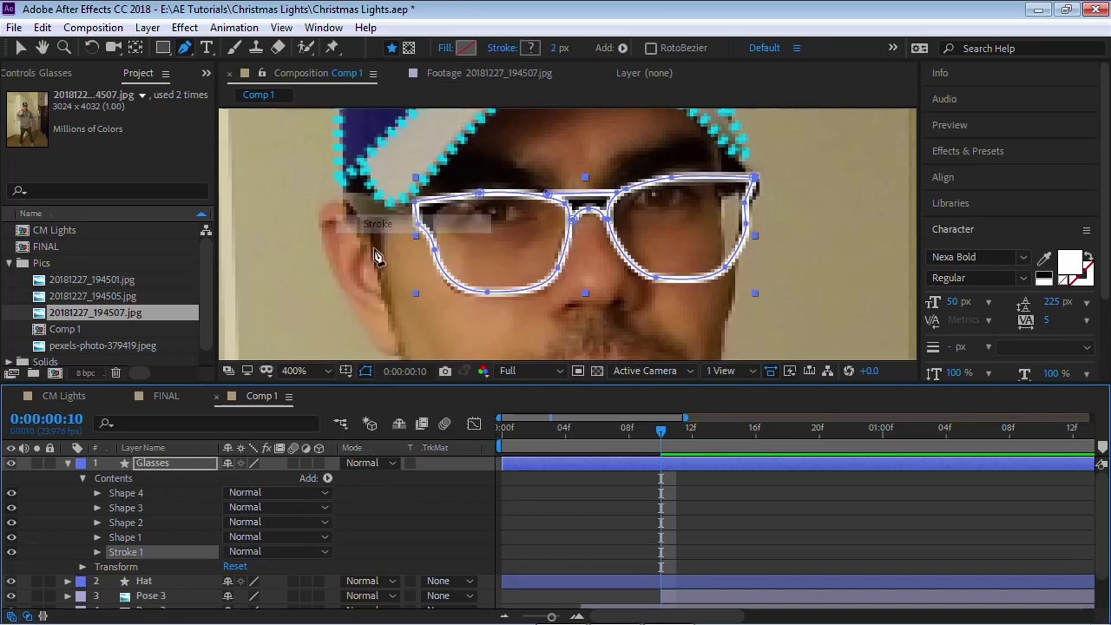
left_click(97, 552)
left_click(238, 512)
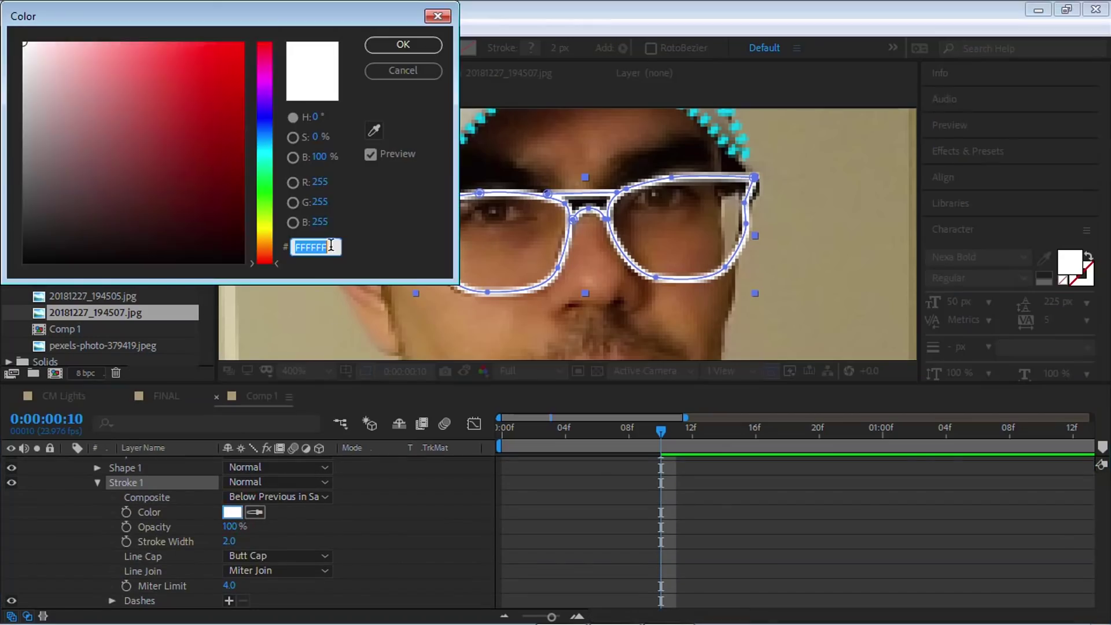
left_click(262, 221)
left_click_drag(220, 82, 203, 61)
left_click(381, 45)
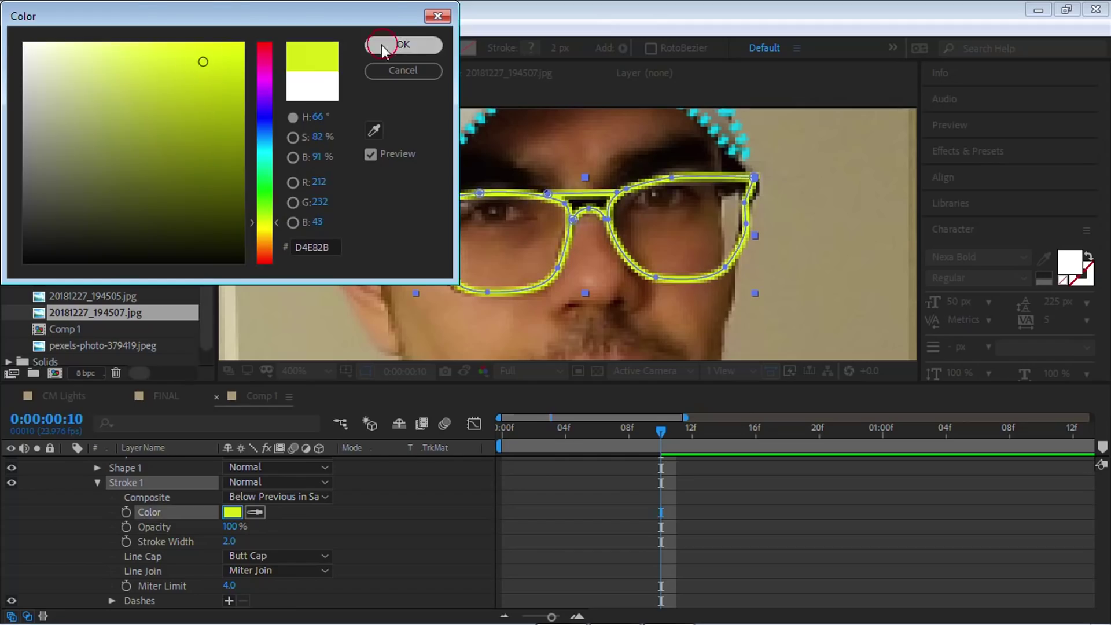
key("F2")
key("h")
mouse_move(636, 264)
left_mouse_down()
mouse_move(598, 164)
mouse_move(596, 125)
left_mouse_up()
key("g")
left_click(1102, 521)
left_click_drag(1103, 524, 1102, 457)
left_click(67, 462)
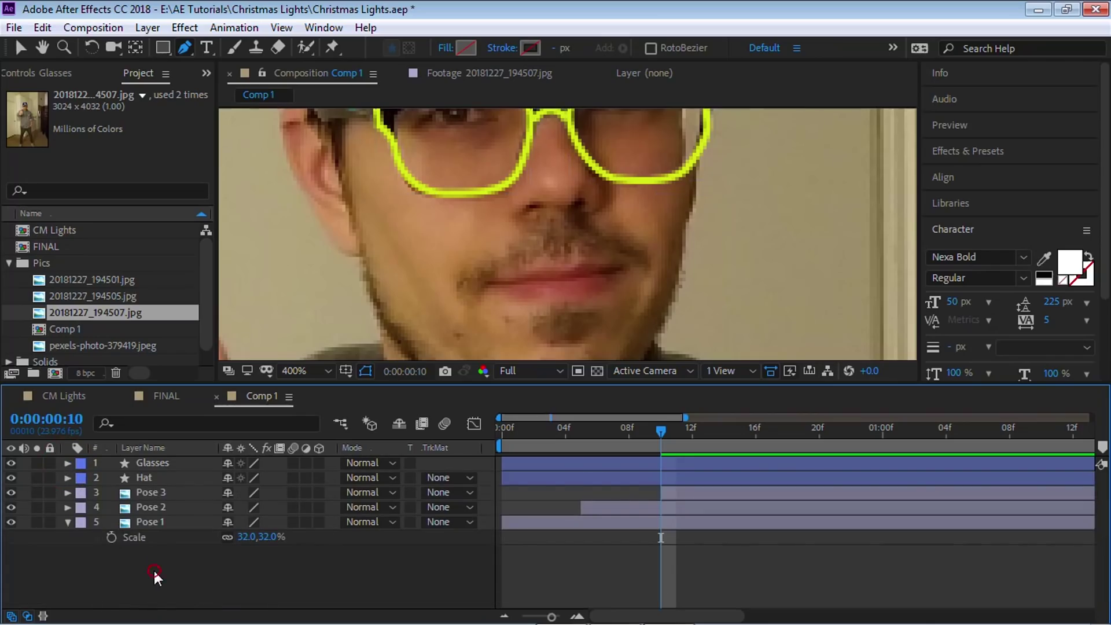
Step: Trace the eyebrow on the photo's left side as a curved open path in a new shape layer
left_click(186, 49)
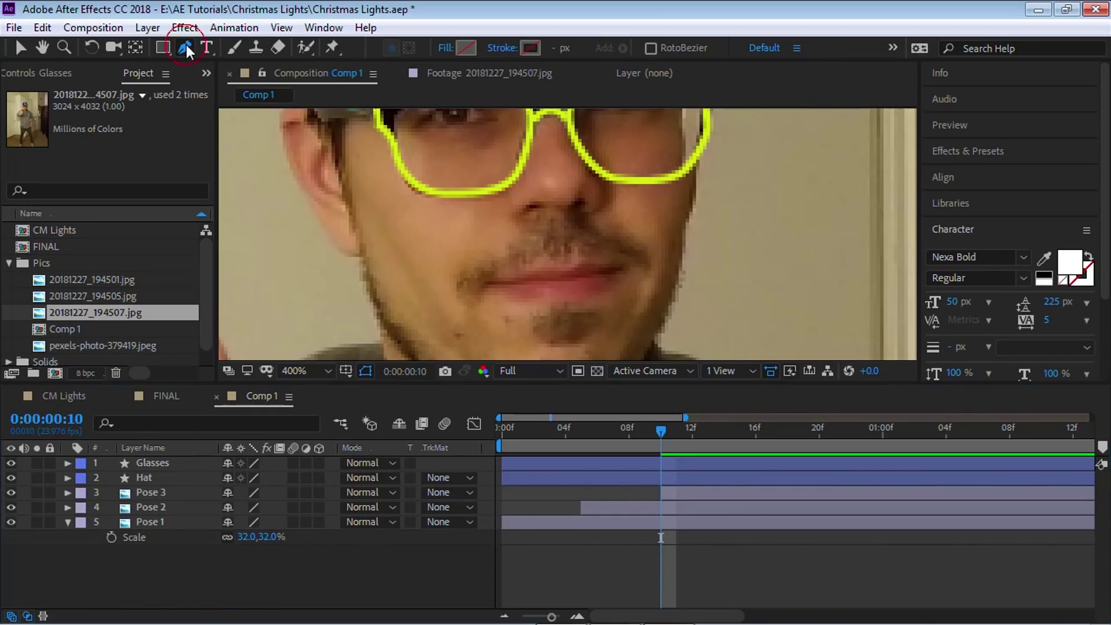
scroll(555, 174, "up", 5)
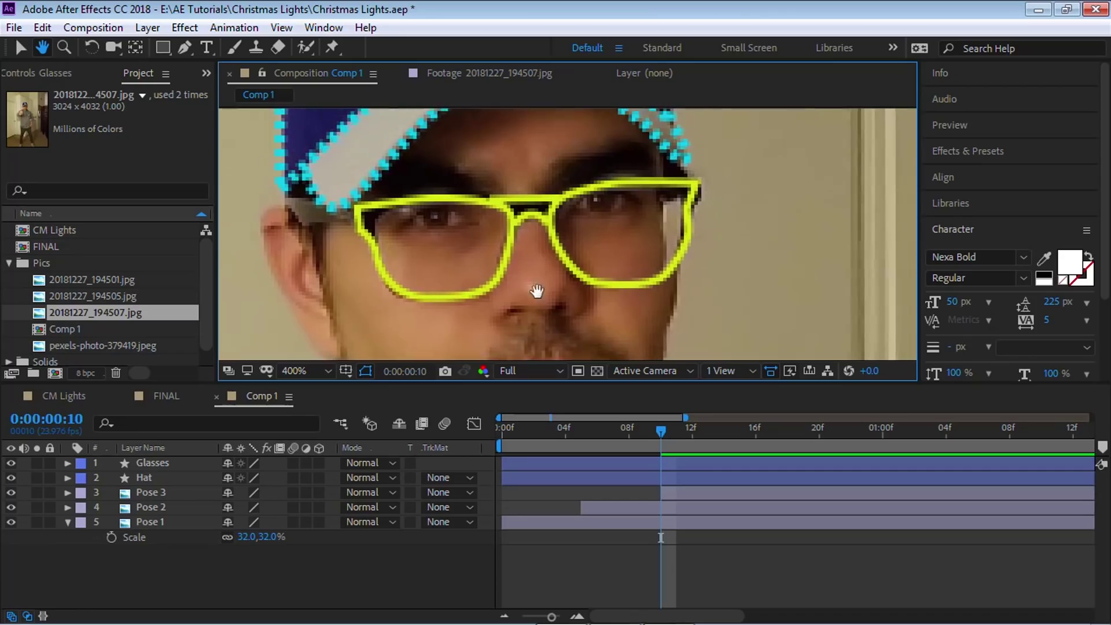
left_click(379, 183)
left_click_drag(428, 158, 465, 160)
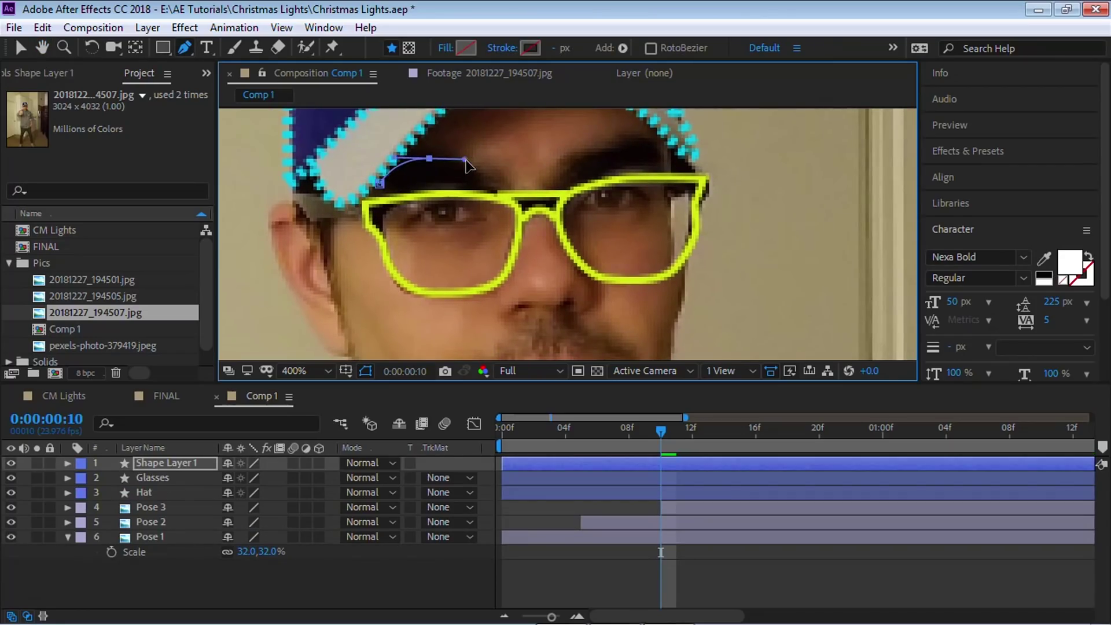
left_click(491, 186)
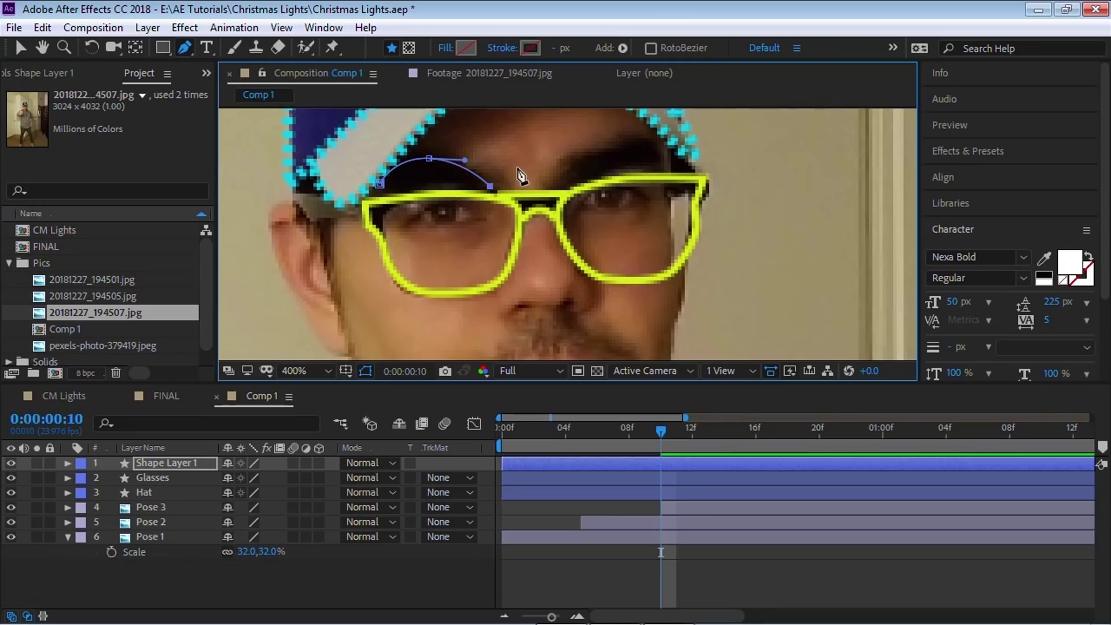
left_click(21, 47)
left_click(529, 140)
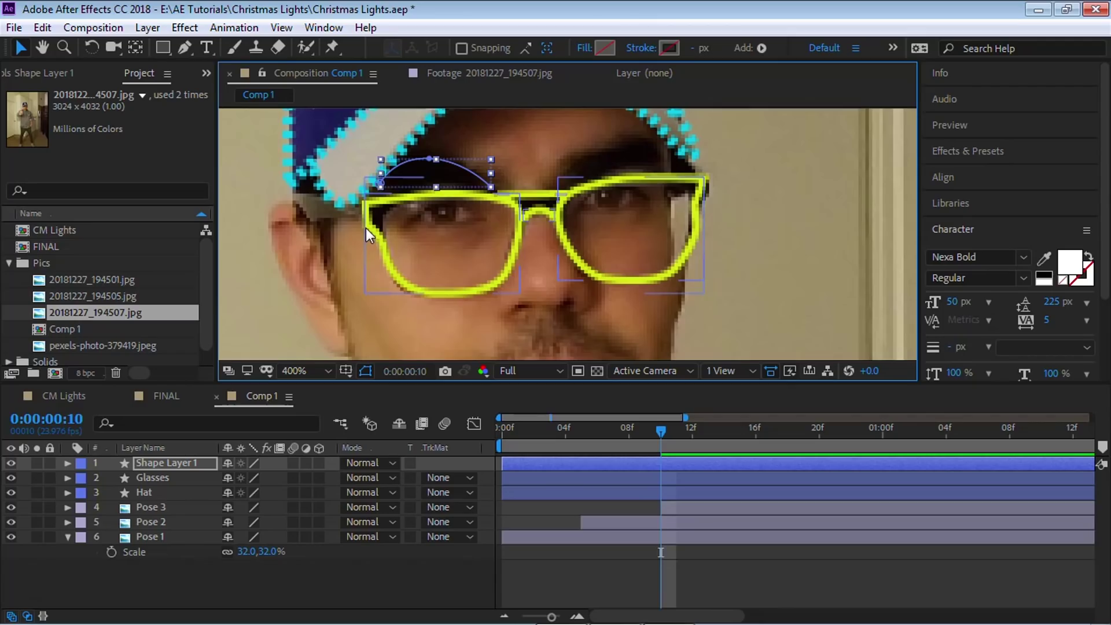
Step: Trace the eyebrow on the photo's right side as a separate curved path, fine-tuning the point near its outer end
left_click(184, 48)
left_click(551, 187)
left_click_drag(594, 153, 659, 147)
left_click(668, 171)
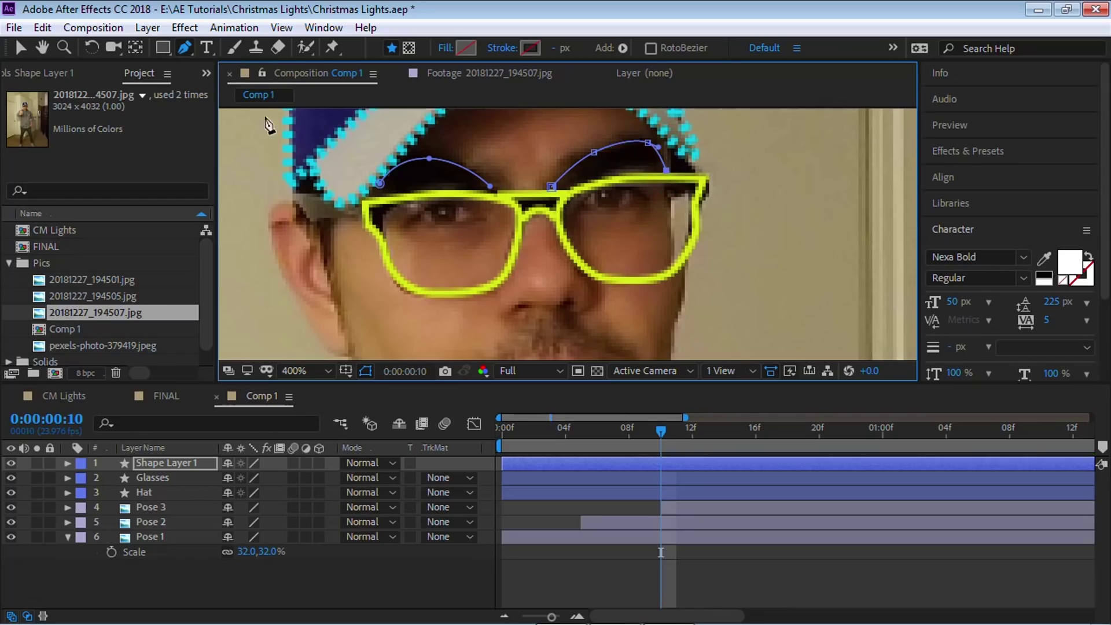
left_click_drag(648, 143, 644, 144)
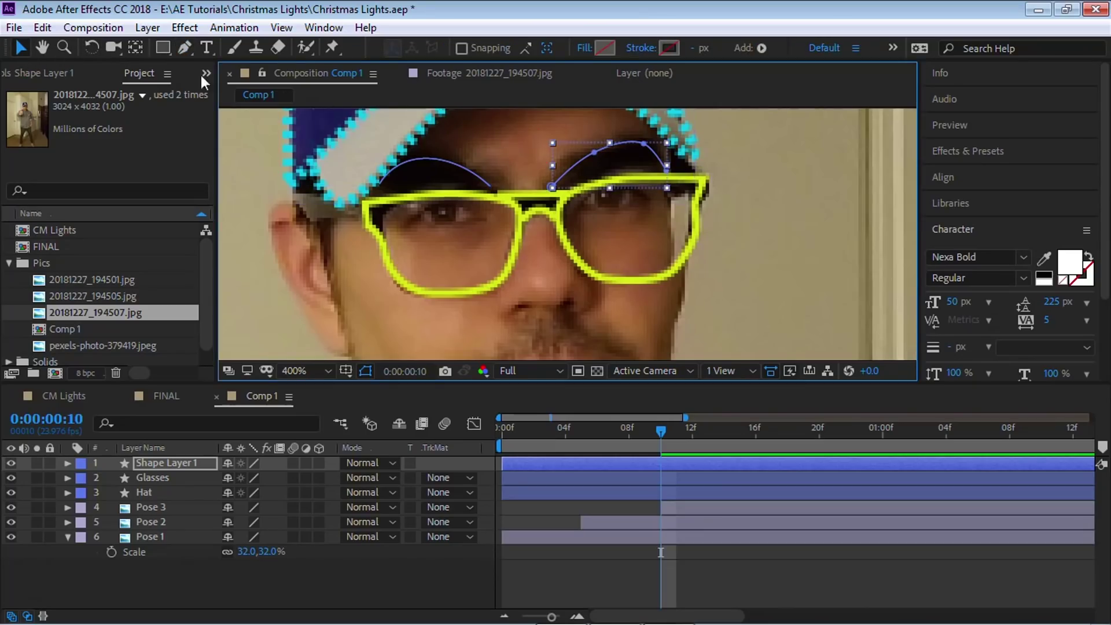
Step: Draw a curved open path along the upper eyelid inside the left-hand lens
left_click(185, 48)
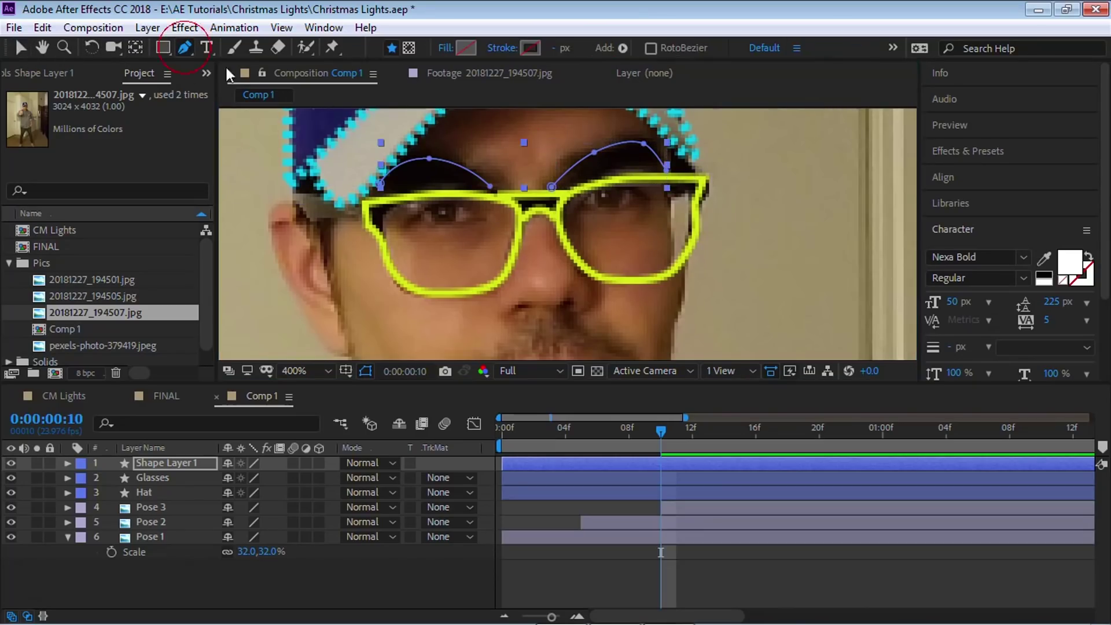
left_click(409, 222)
left_click_drag(443, 205, 467, 203)
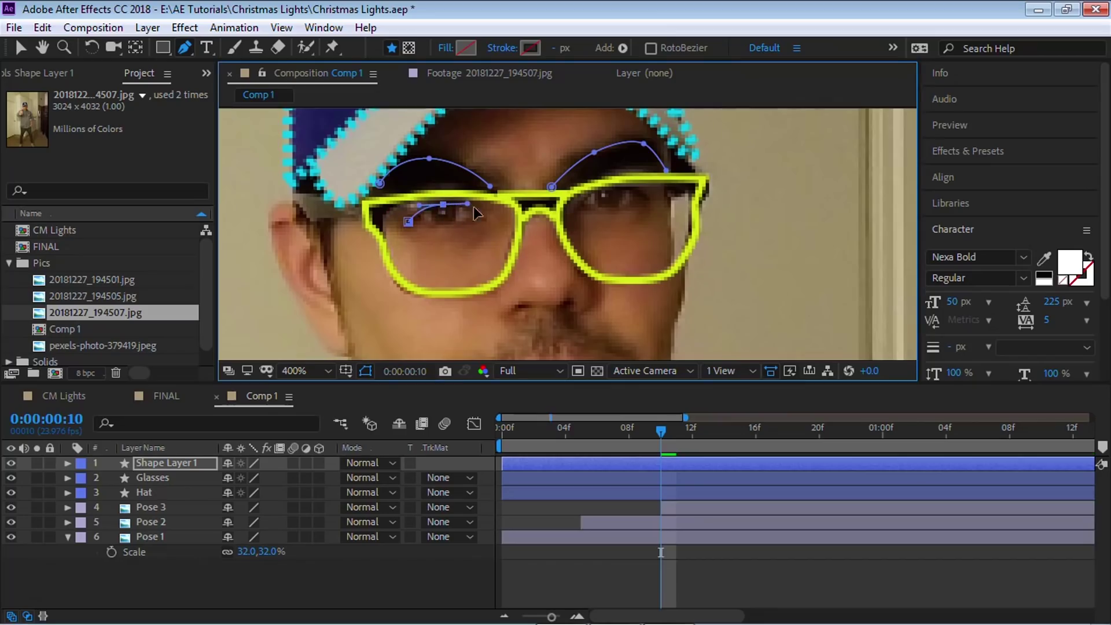
left_click(482, 219)
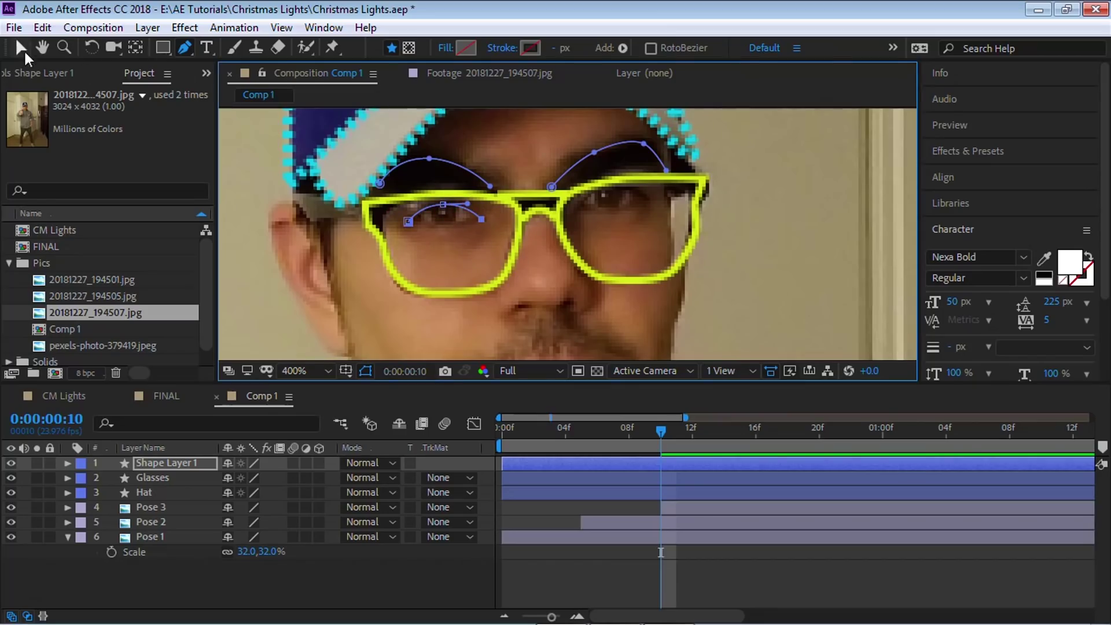
left_click(20, 48)
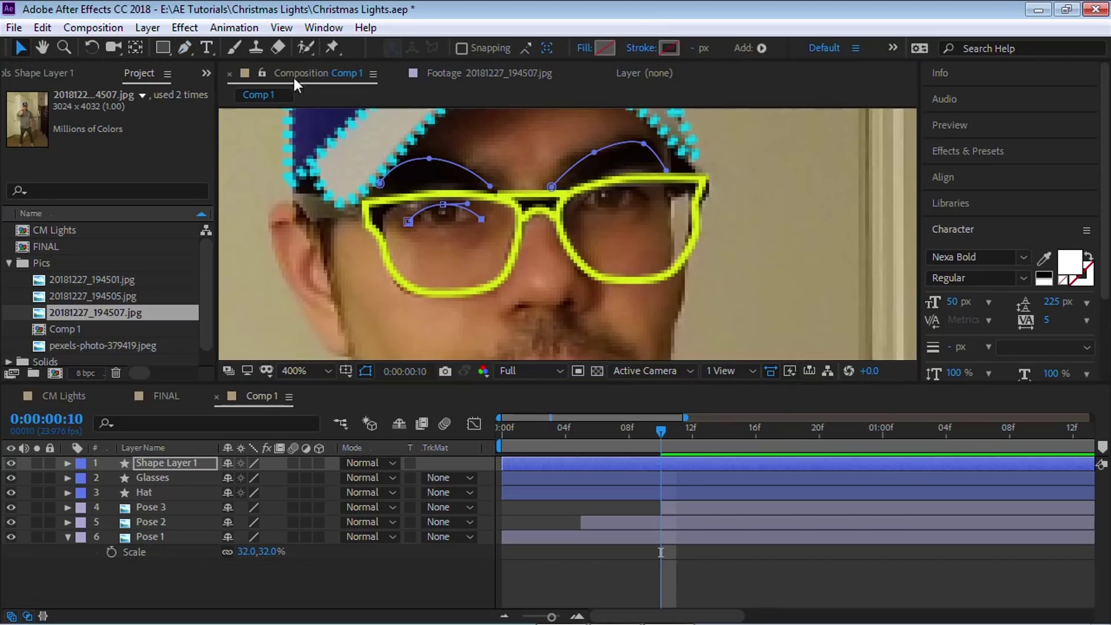
left_click(521, 144)
Step: Draw a matching curved open path along the upper eyelid inside the right-hand lens
key("g")
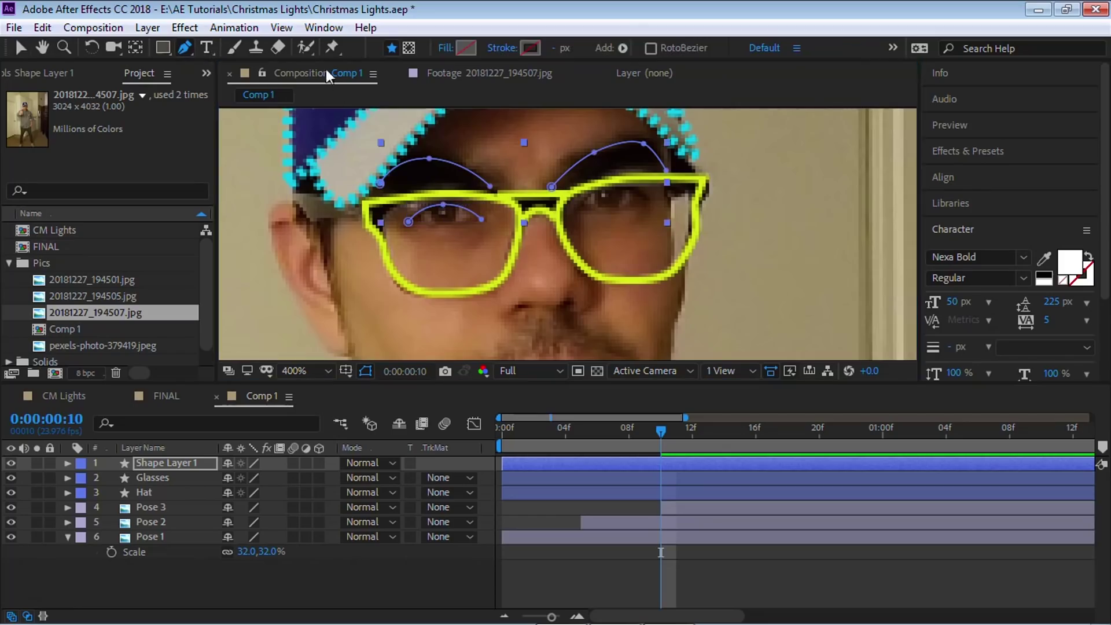
left_click(578, 206)
left_click(615, 187)
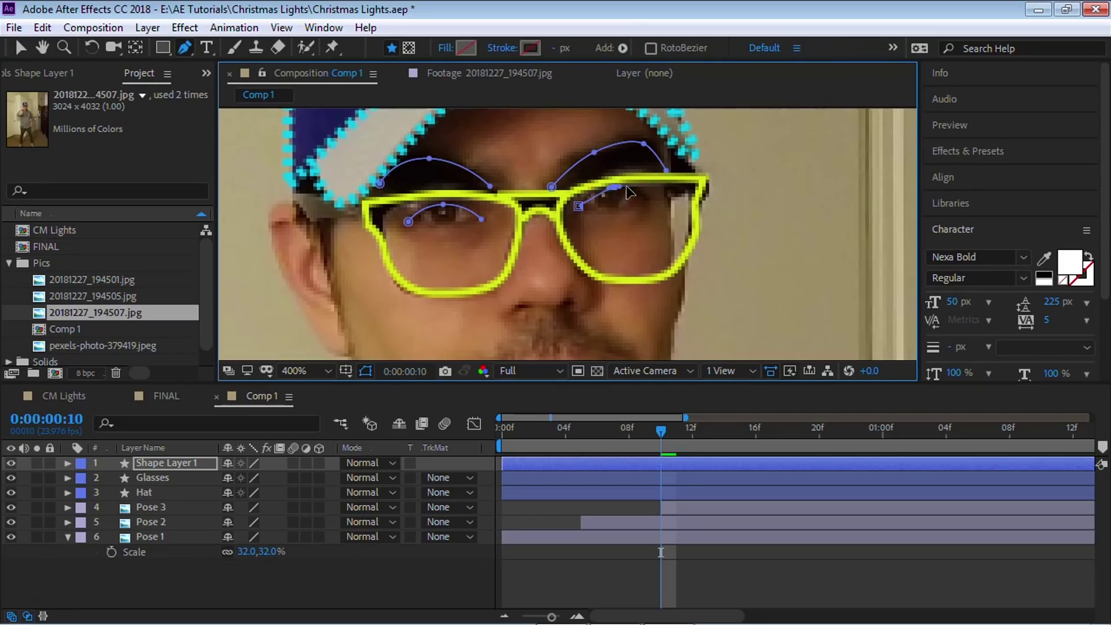
left_click(650, 201)
left_click(21, 51)
left_click(493, 139)
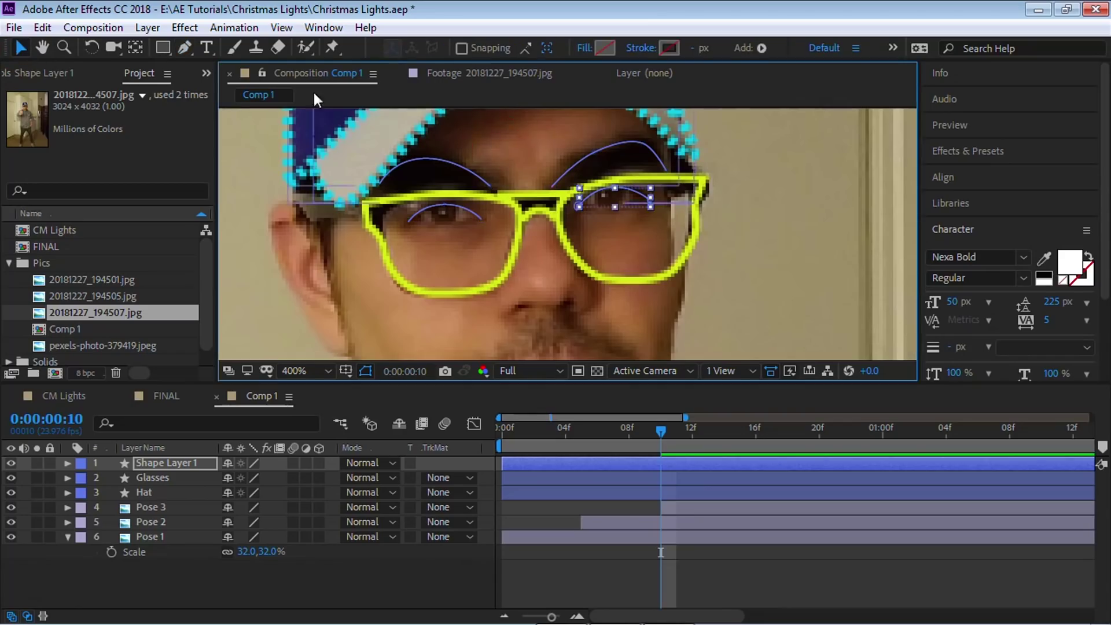
Step: Draw a small ellipse around the iris of the eye in the left-hand lens, fitted just below the eyelid curve
left_click(168, 48)
left_click(203, 78)
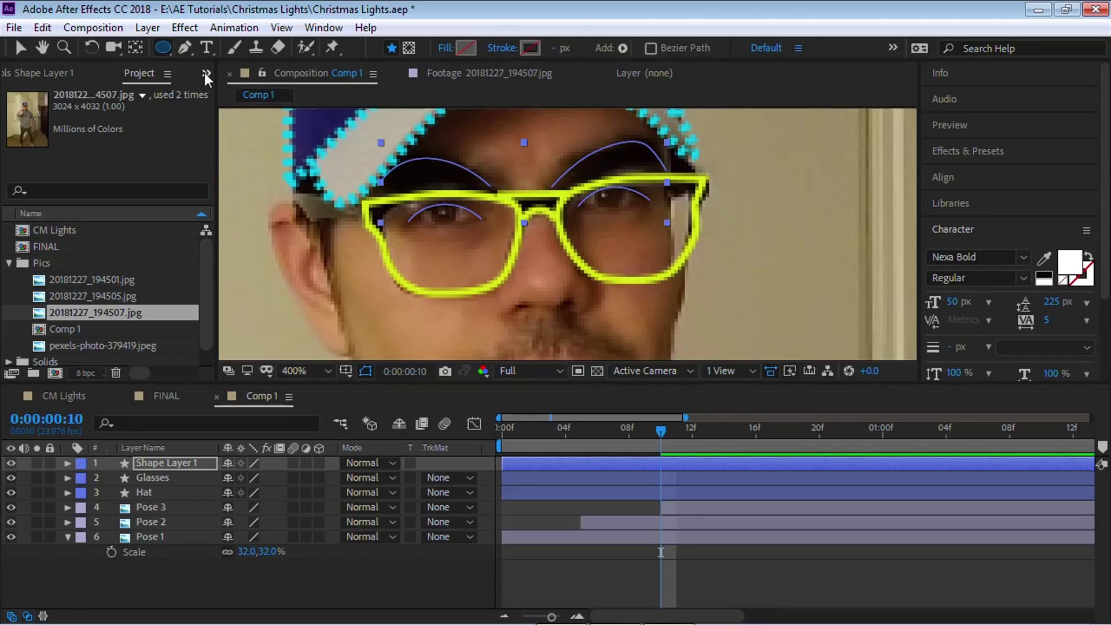
key("period")
left_click_drag(466, 220, 539, 235)
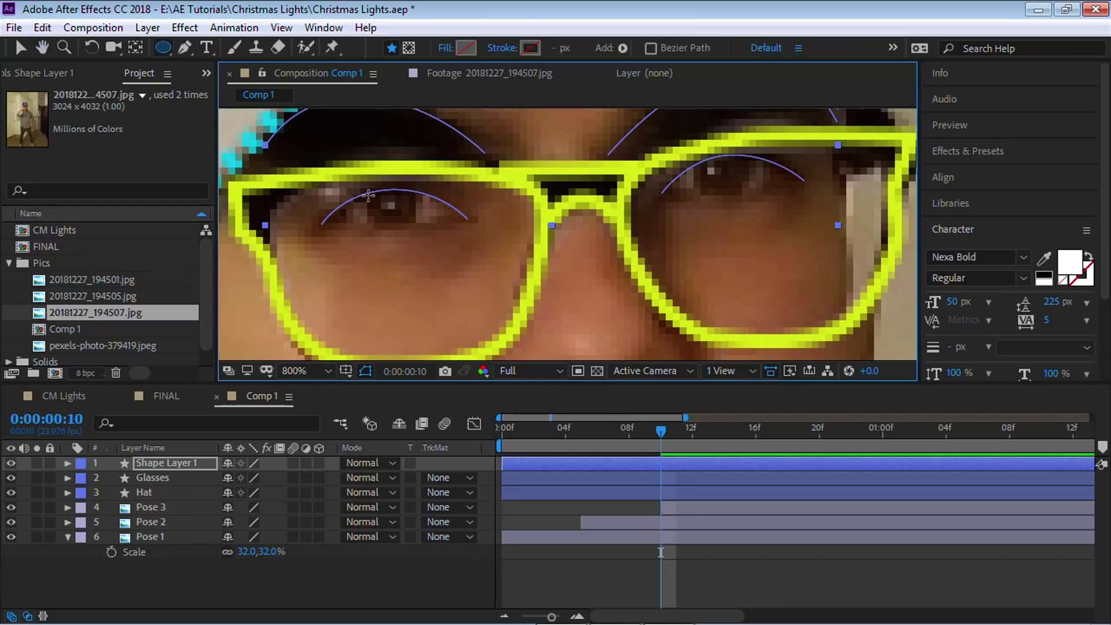
left_click_drag(398, 213, 415, 231)
left_click(20, 48)
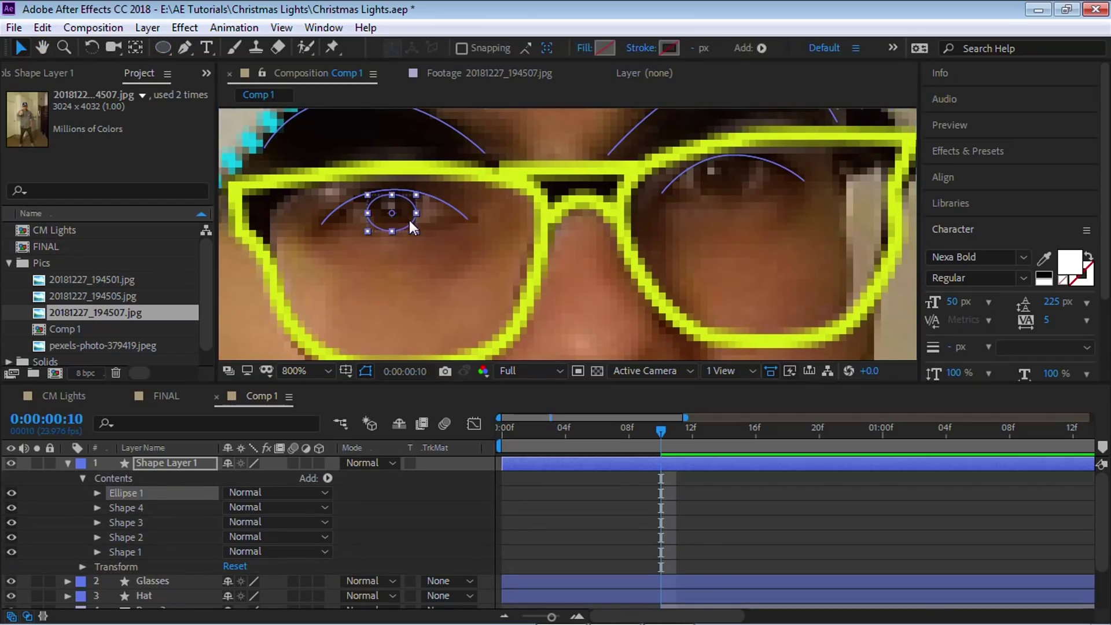
Step: Draw a second small ellipse around the iris of the eye in the right-hand lens, within the same shape layer
left_click(163, 48)
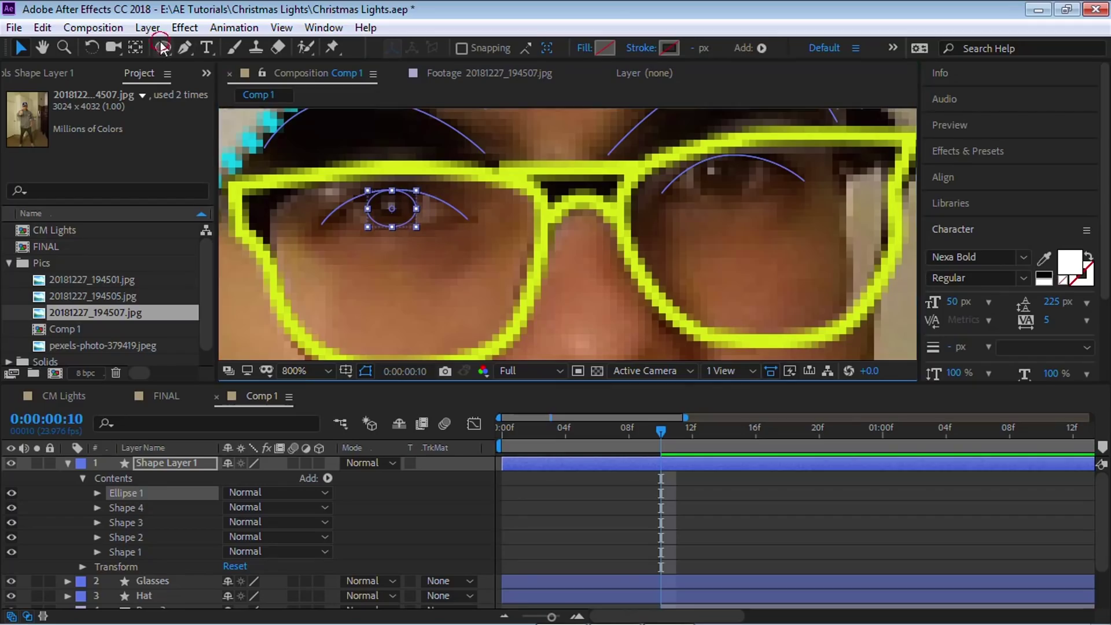
left_click_drag(703, 161, 751, 199)
left_click(21, 48)
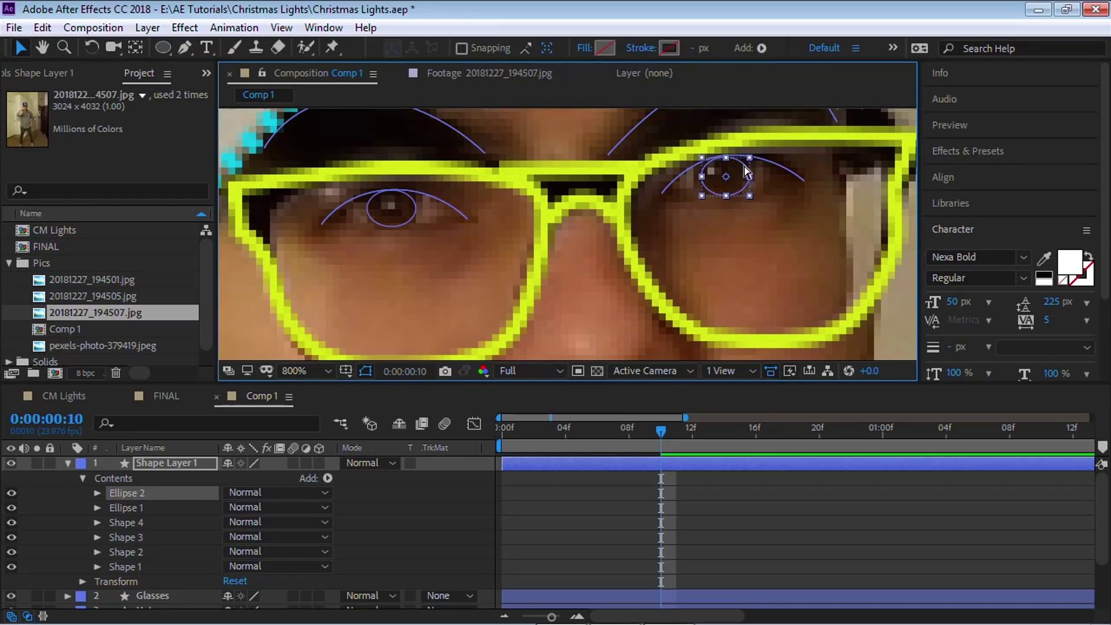
key("comma")
key("F2")
Step: Trace the lower edge of the nose, including both nostrils, as an open path in the same shape layer
left_click_drag(669, 263, 642, 219)
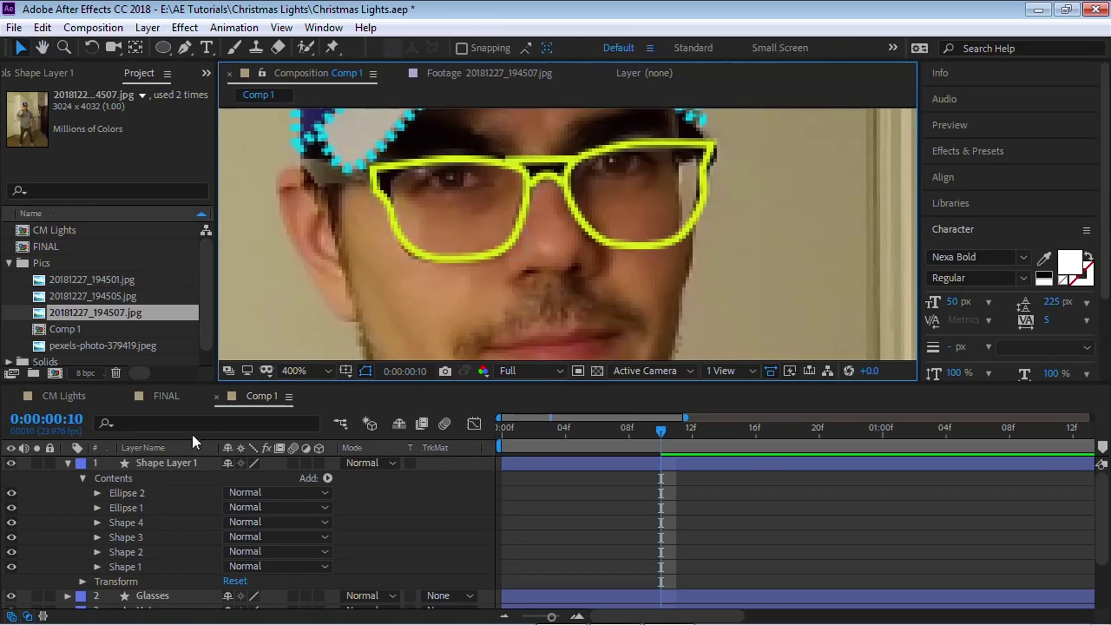
left_click(165, 463)
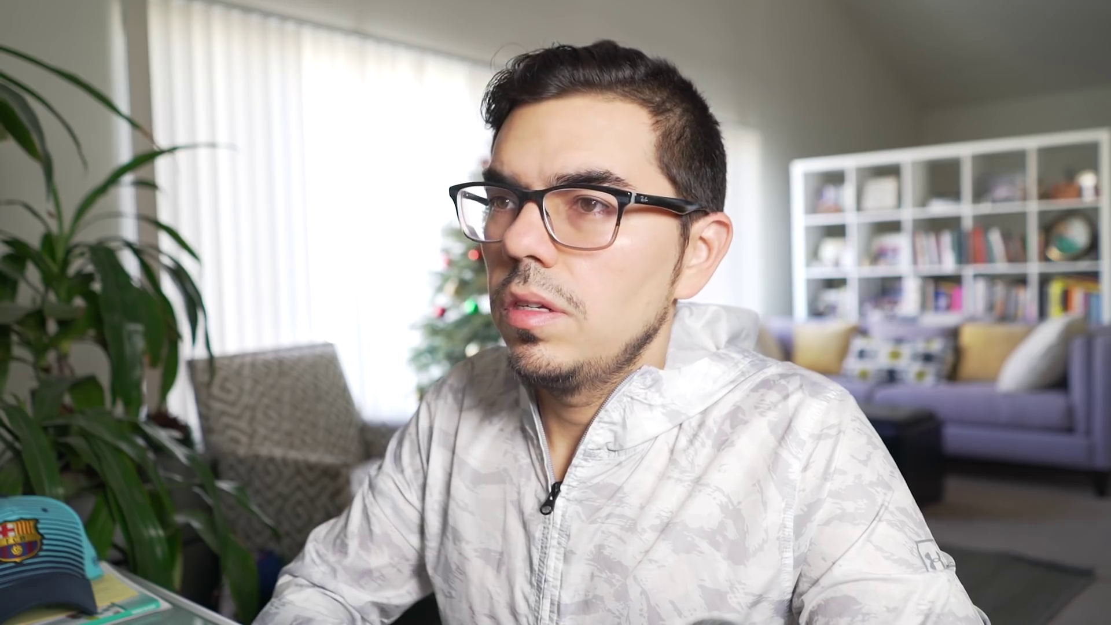
key("g")
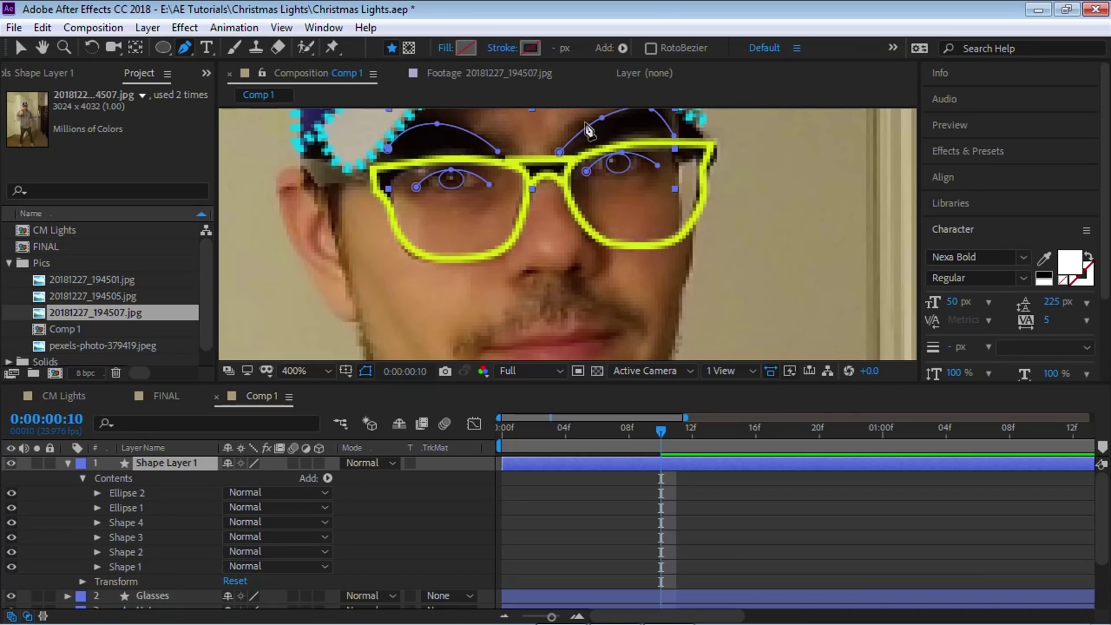
left_click_drag(608, 211, 568, 176)
scroll(585, 145, "up", 1)
key("g")
scroll(570, 182, "down", 1)
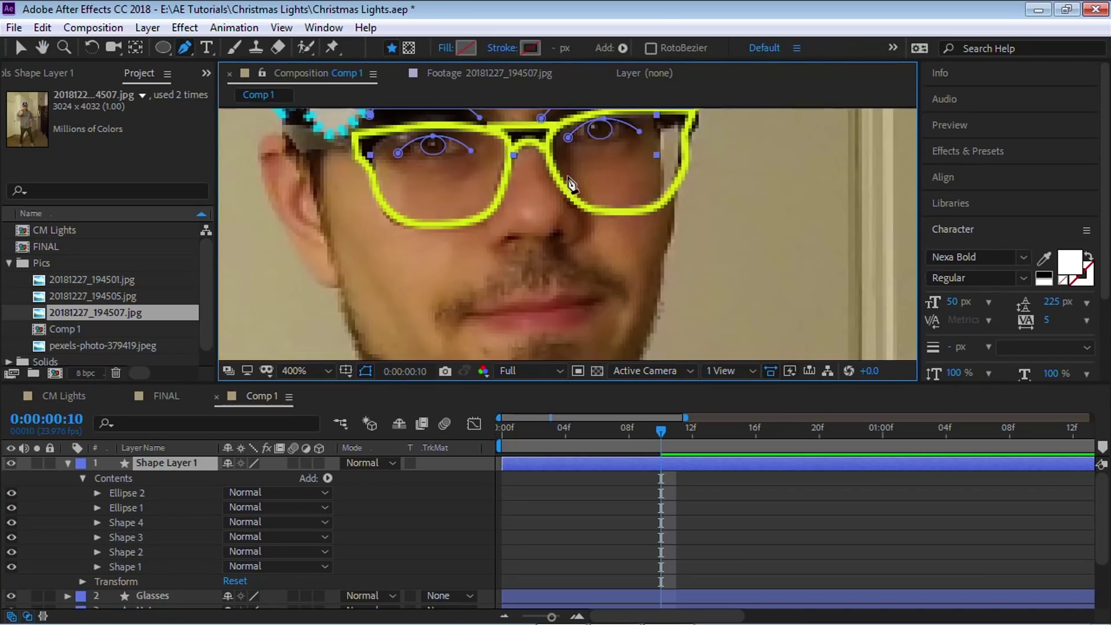
left_click(488, 227)
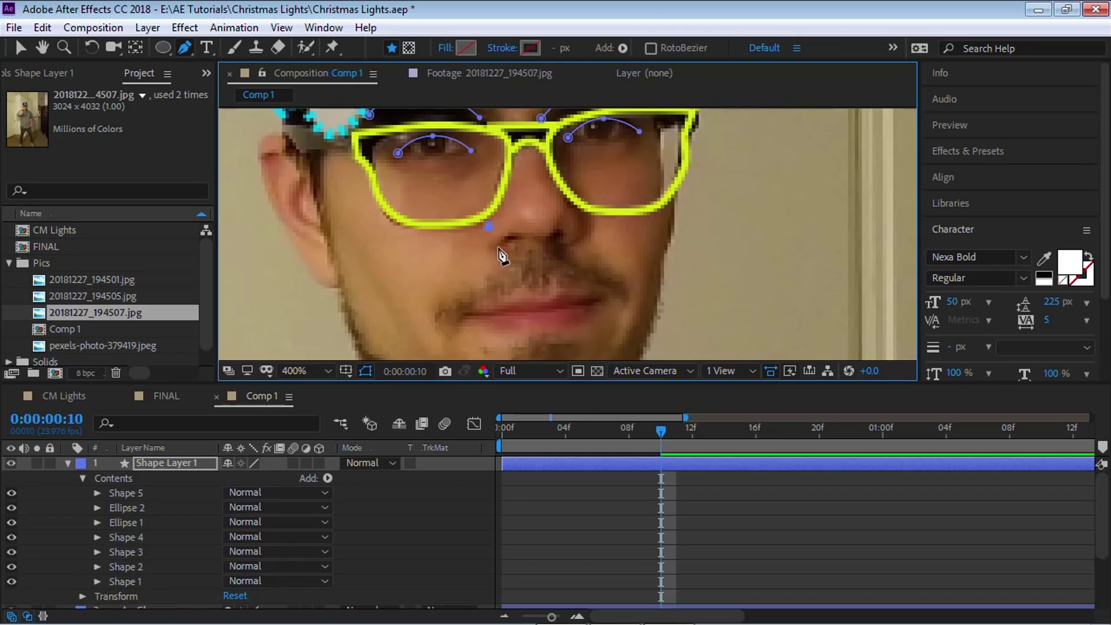
left_click_drag(494, 243, 584, 221)
left_click(561, 242)
left_click(577, 213)
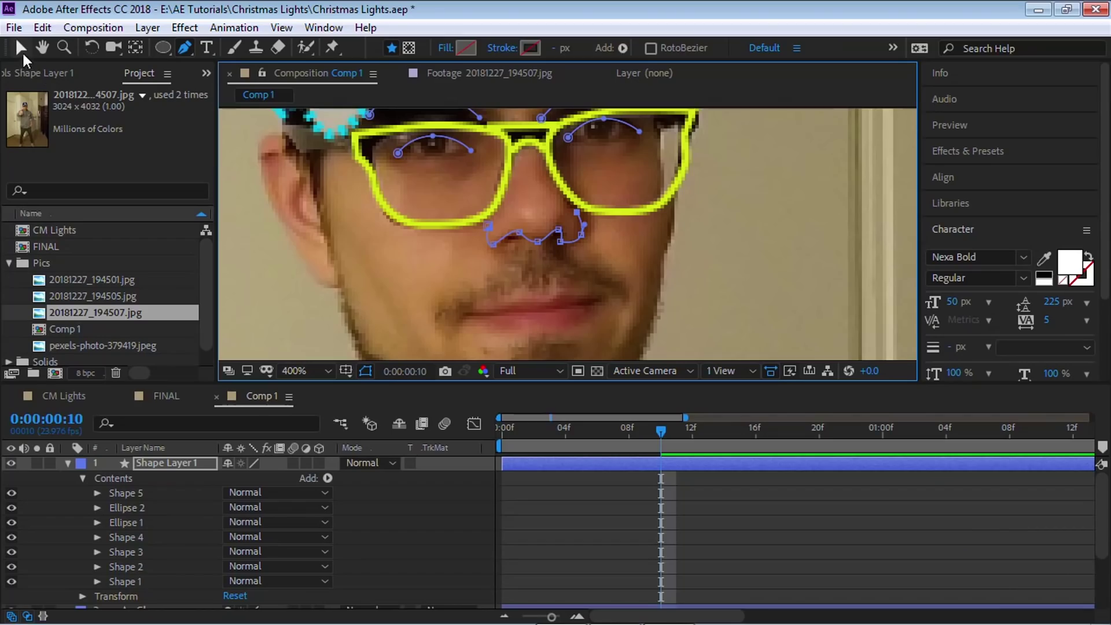
left_click(21, 47)
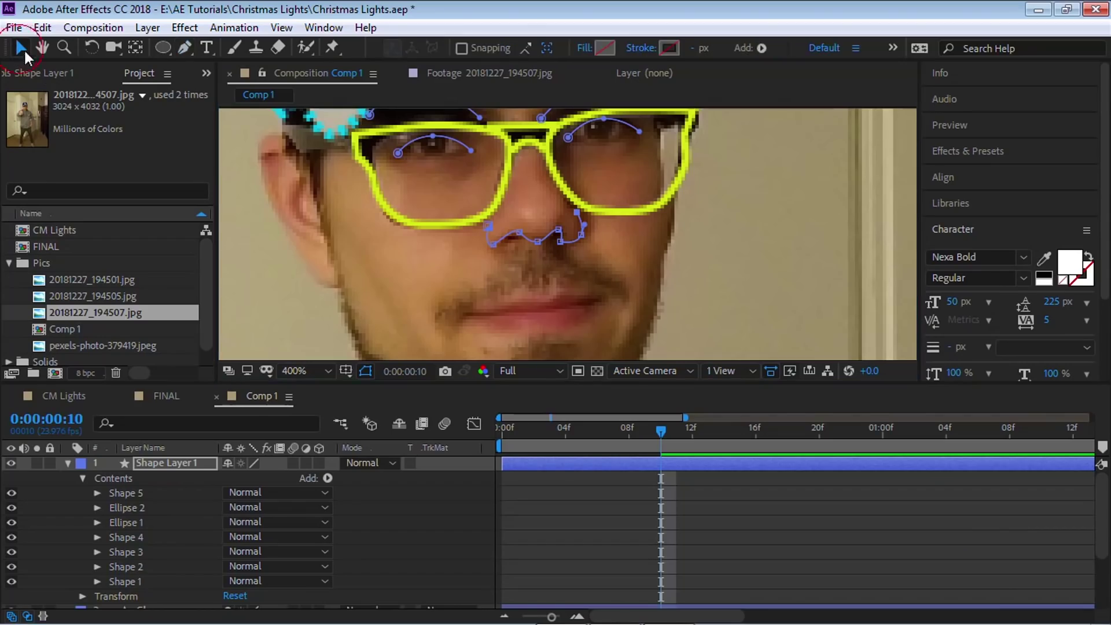
left_click(534, 197)
Step: Trace the upper lip as a closed path, following its upper edge and returning along the mouth line
left_click(184, 47)
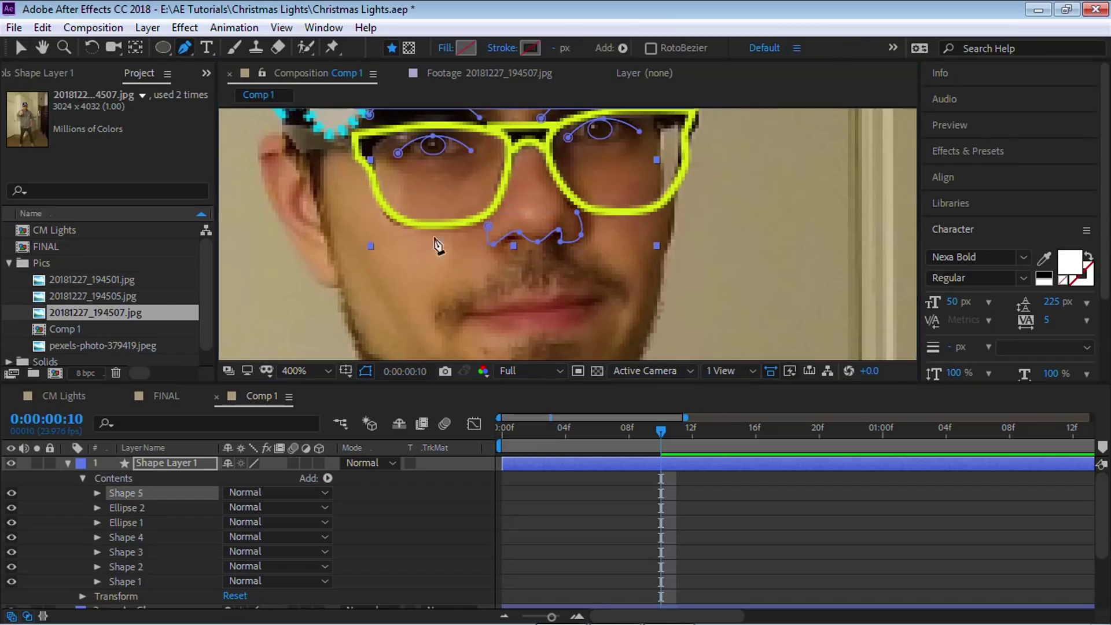
left_click(462, 313)
left_click(511, 305)
left_click(545, 301)
left_click(555, 299)
left_click(564, 296)
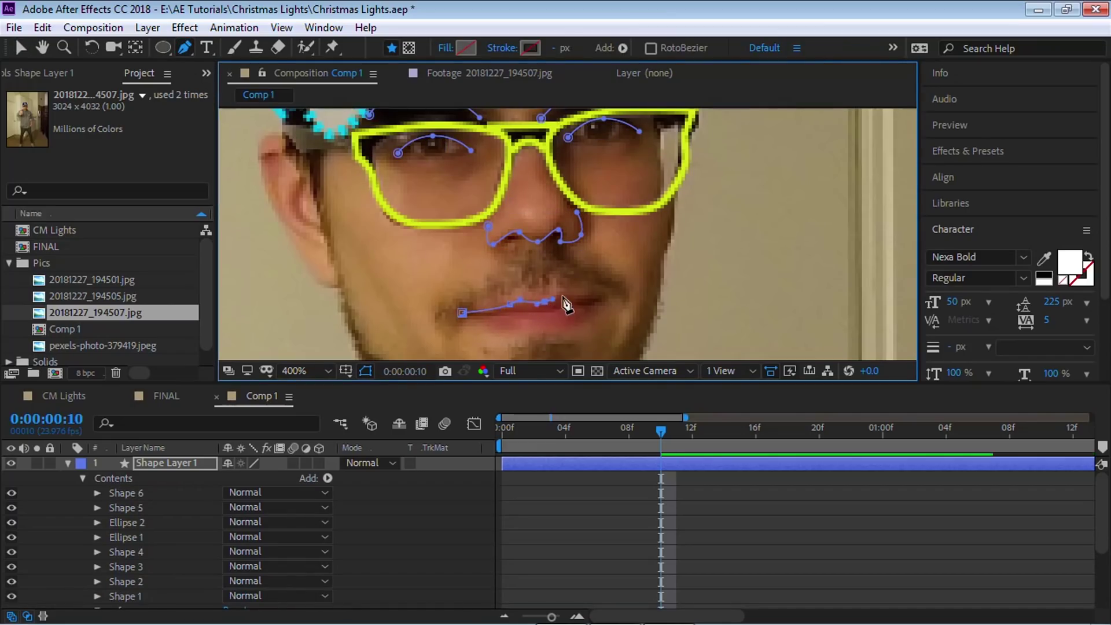
left_click(602, 301)
left_click(532, 313)
left_click(510, 313)
left_click(462, 314)
Step: Trace the lower edge of the bottom lip as a separate curved path between the corners of the mouth
left_click_drag(501, 304, 486, 271)
key("g")
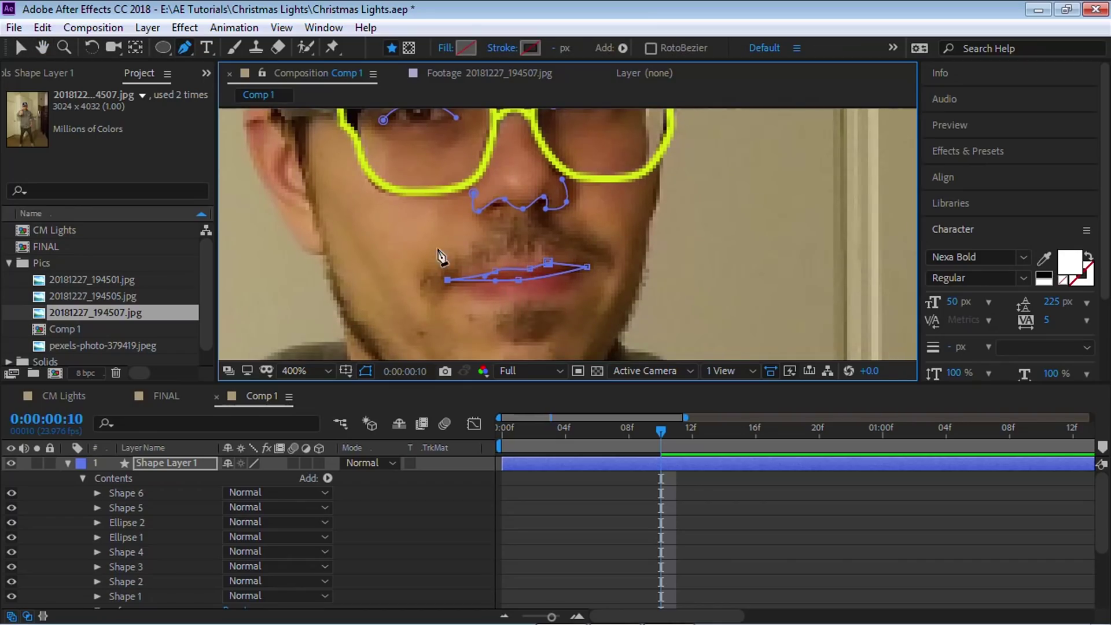
left_click(455, 290)
left_click_drag(528, 296, 552, 296)
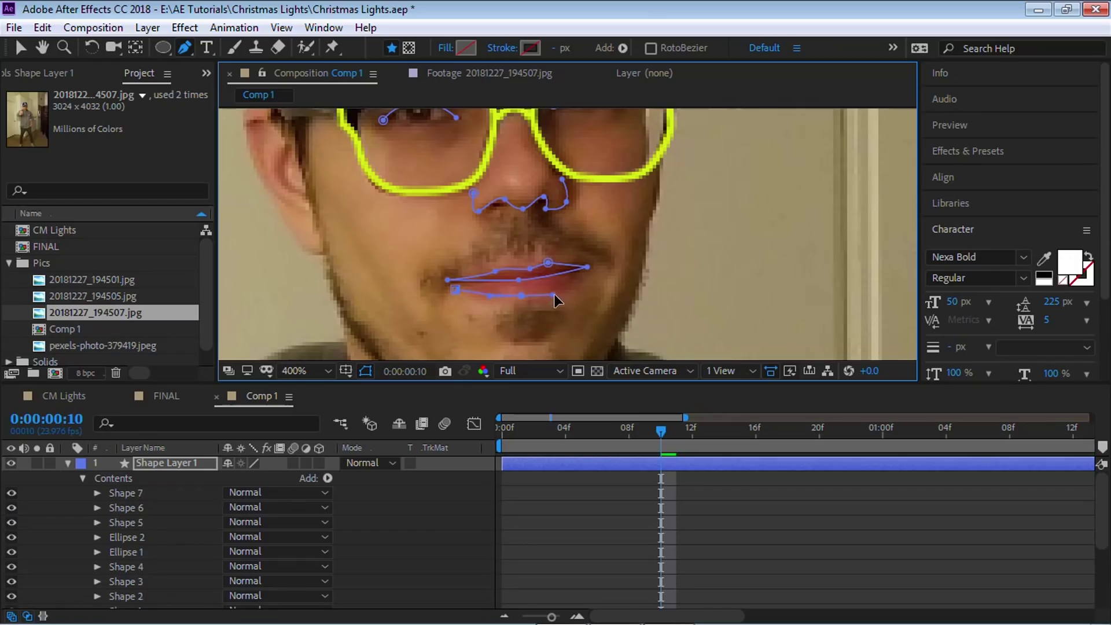
left_click(584, 274)
left_click(456, 290)
Step: Move both end points of the bottom lip path to meet the corners of the upper lip outline
left_click(20, 50)
left_click_drag(455, 289, 451, 284)
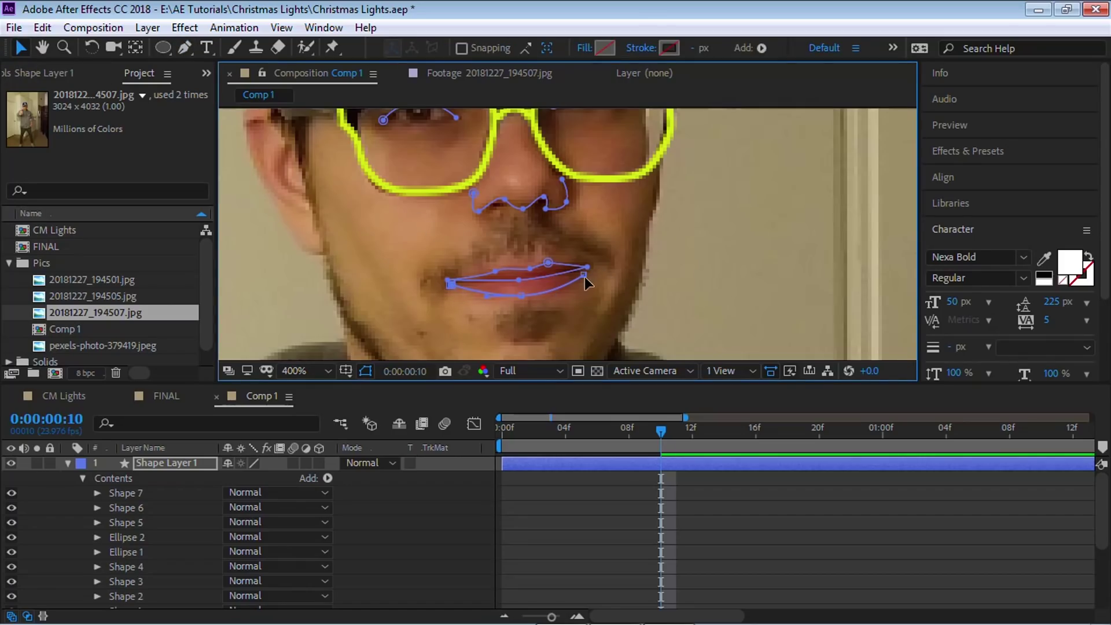
left_click_drag(588, 272, 590, 268)
left_click(377, 229)
left_click(184, 48)
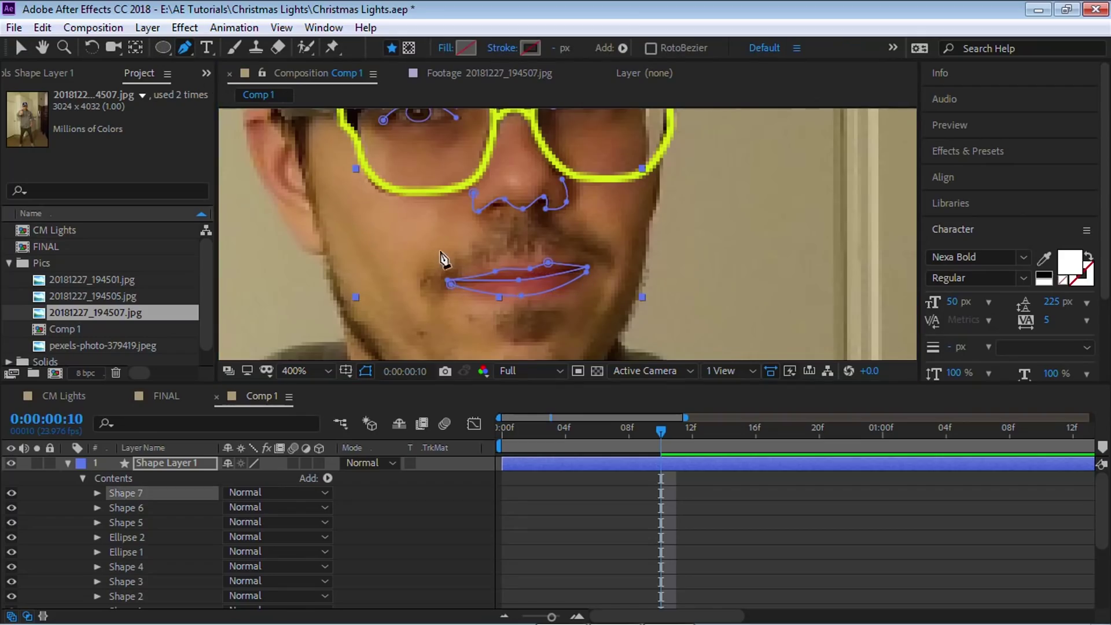
Step: Trace the two smile creases running from beside the nose to the mouth corners as separate open paths
left_click(427, 273)
left_click(472, 249)
left_click(494, 220)
left_click(20, 47)
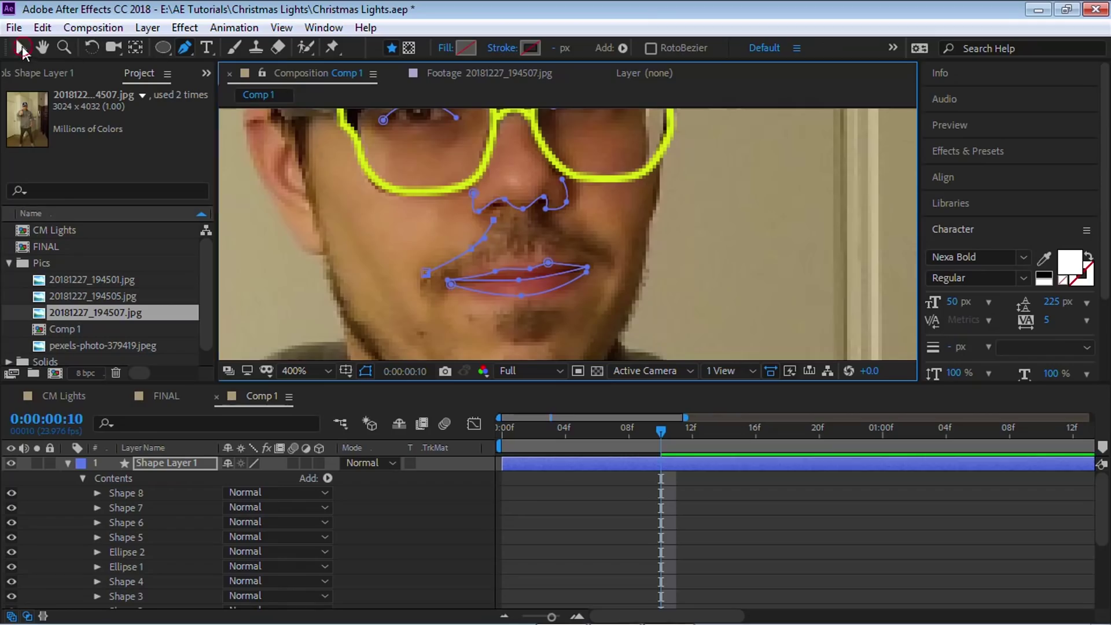
left_click(394, 217)
left_click(185, 48)
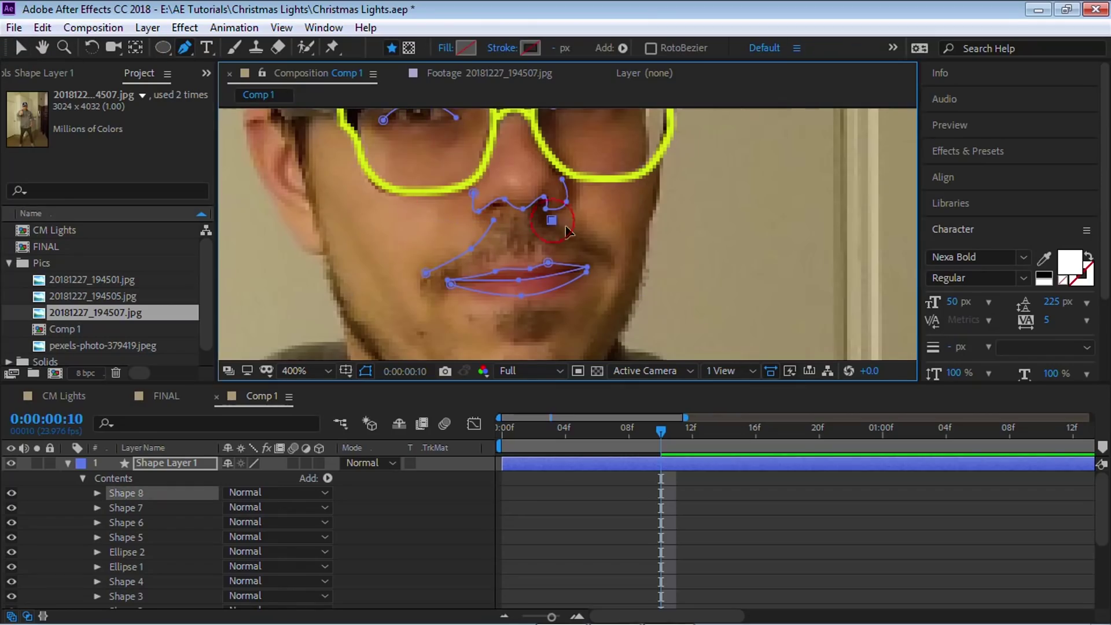
left_click(552, 220)
left_click_drag(585, 241, 598, 250)
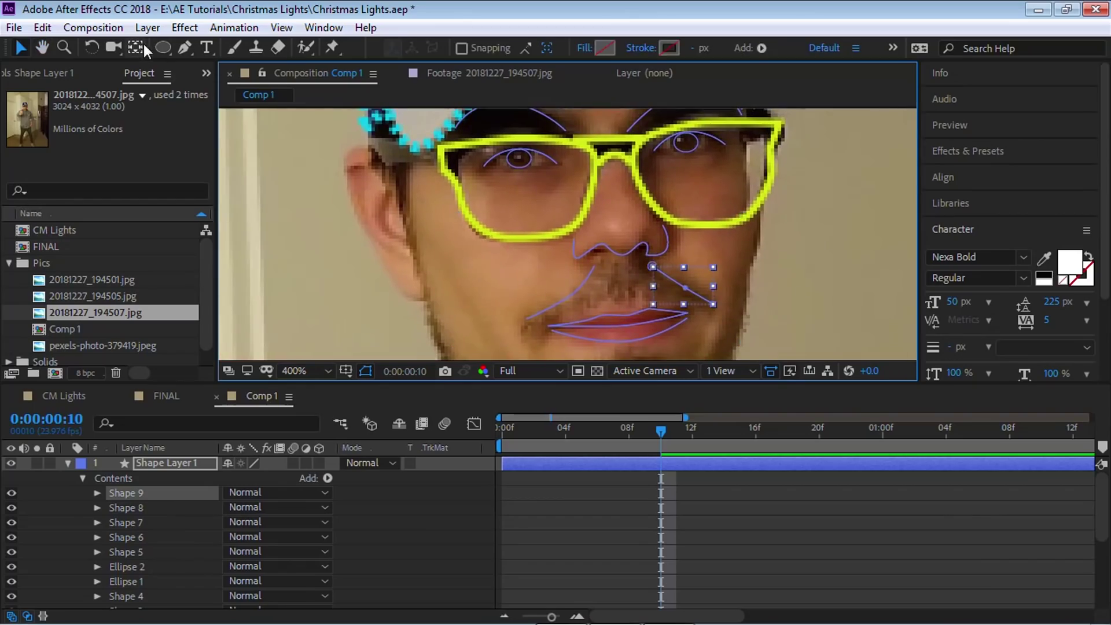
Step: Trace the outer edge of the visible ear as an open curved path from the hat down to the earlobe
left_click(185, 48)
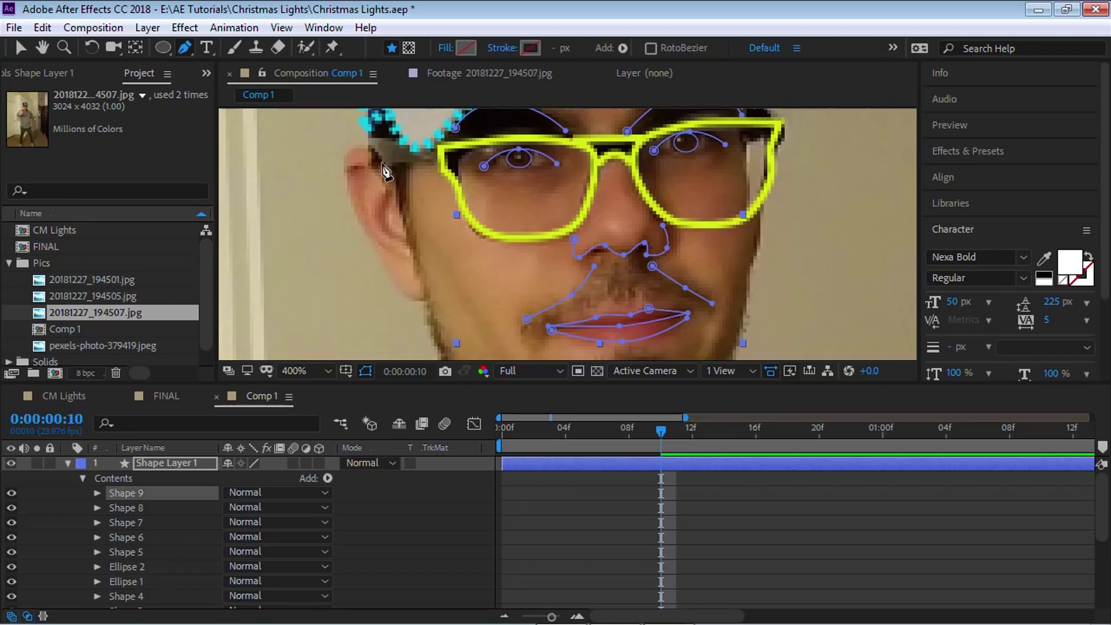
left_click(367, 148)
left_click_drag(346, 168, 348, 179)
left_click_drag(376, 245, 409, 299)
left_click(423, 300)
left_click(21, 47)
left_click(454, 240)
Step: Trace the face outline as one open path from the sideburn along the jaw, around the chin and up to the glasses' opposite edge
left_click(185, 47)
left_click(393, 168)
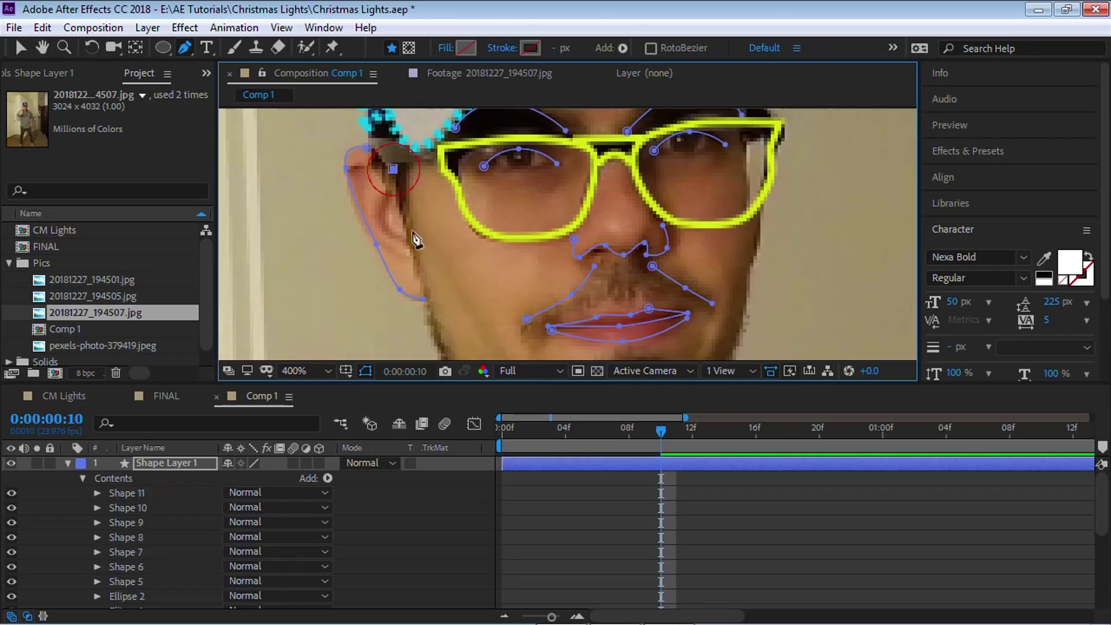
left_click_drag(419, 275, 428, 160)
key("space")
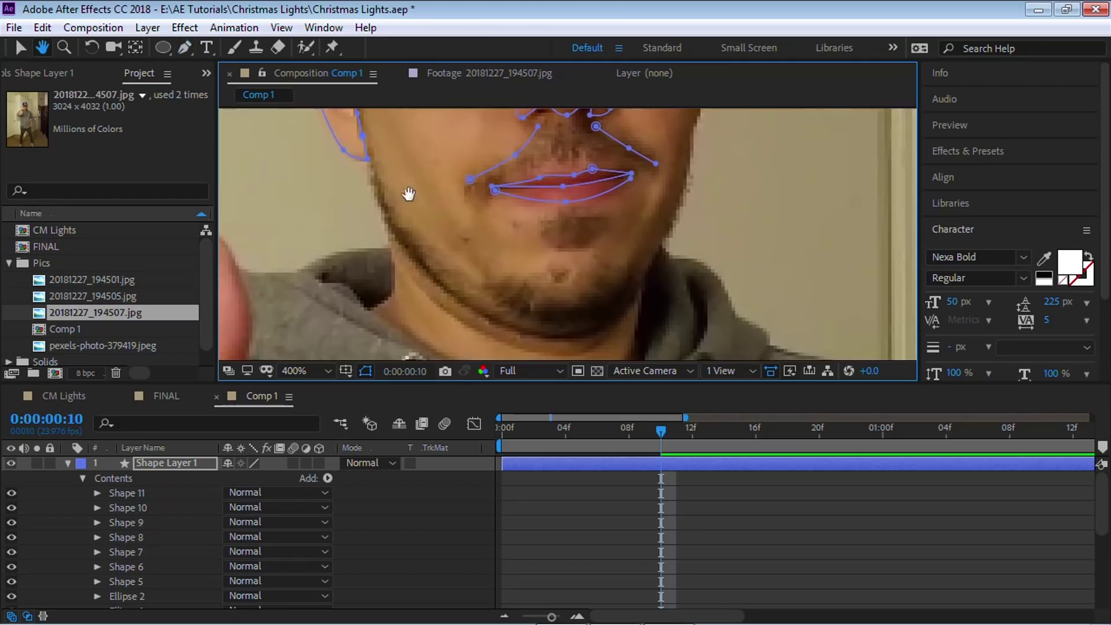
left_click_drag(399, 236, 415, 264)
left_click_drag(567, 331, 635, 326)
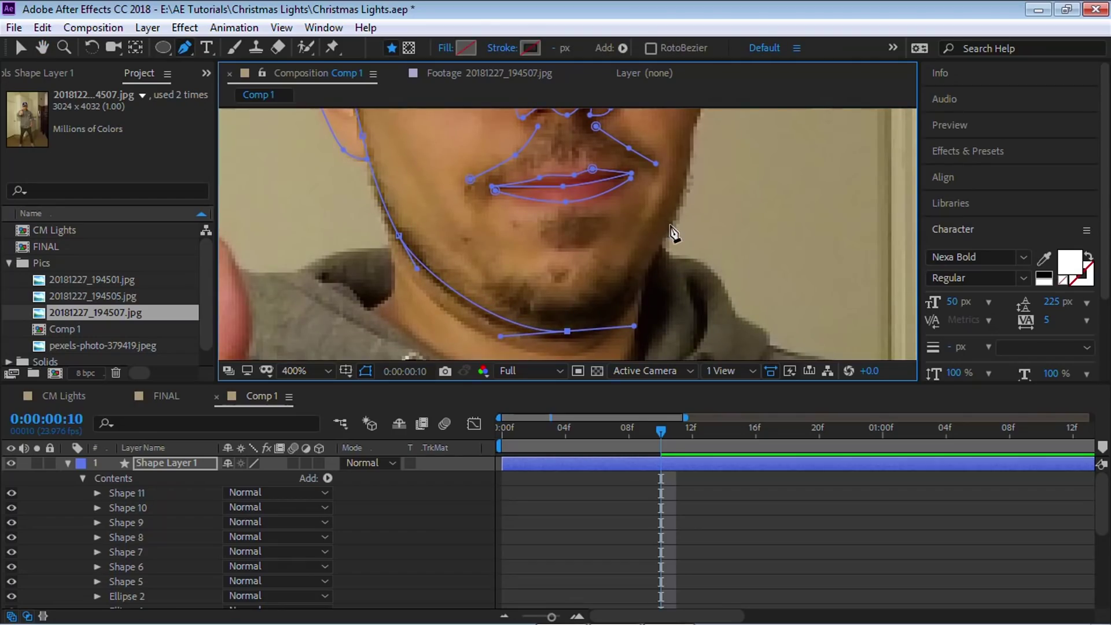
left_click_drag(669, 222, 676, 199)
key("space")
left_click_drag(702, 150, 669, 248)
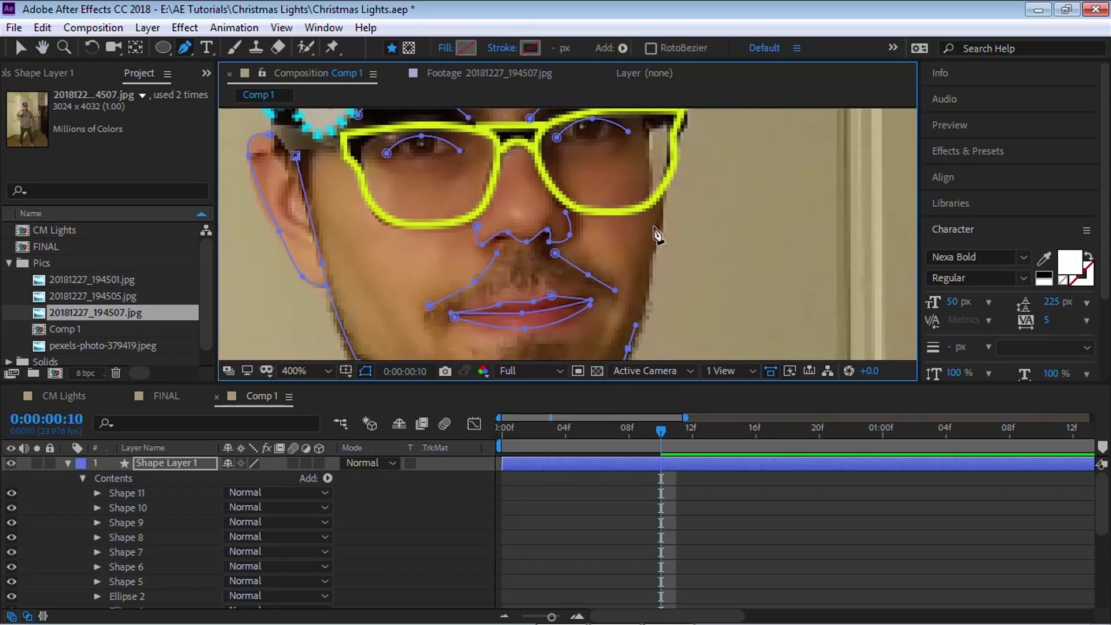
left_click_drag(652, 208, 666, 195)
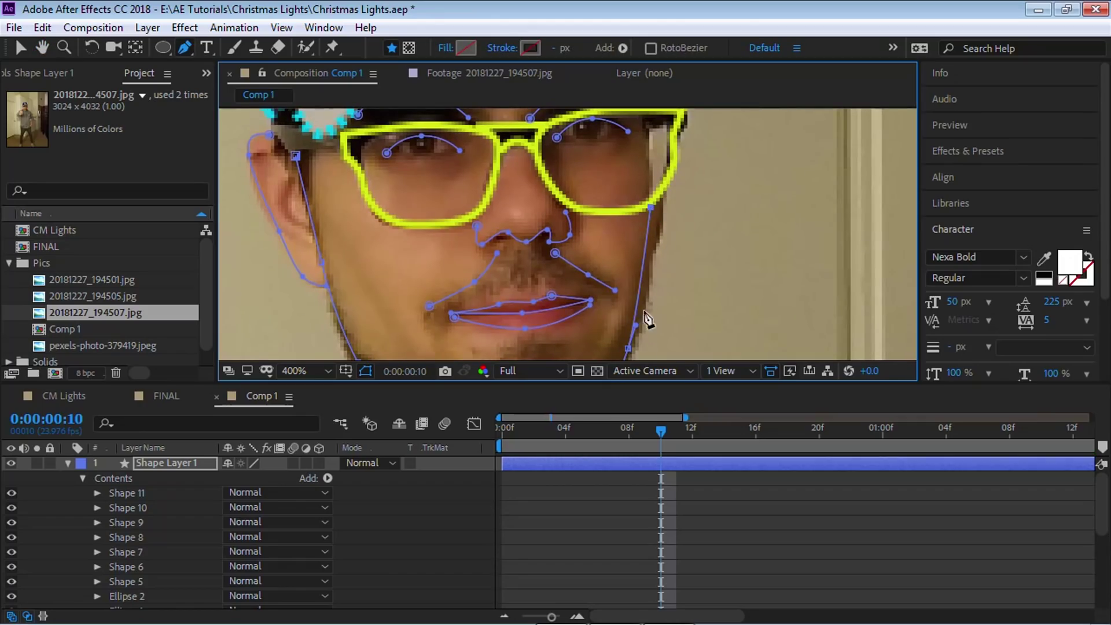
key("comma")
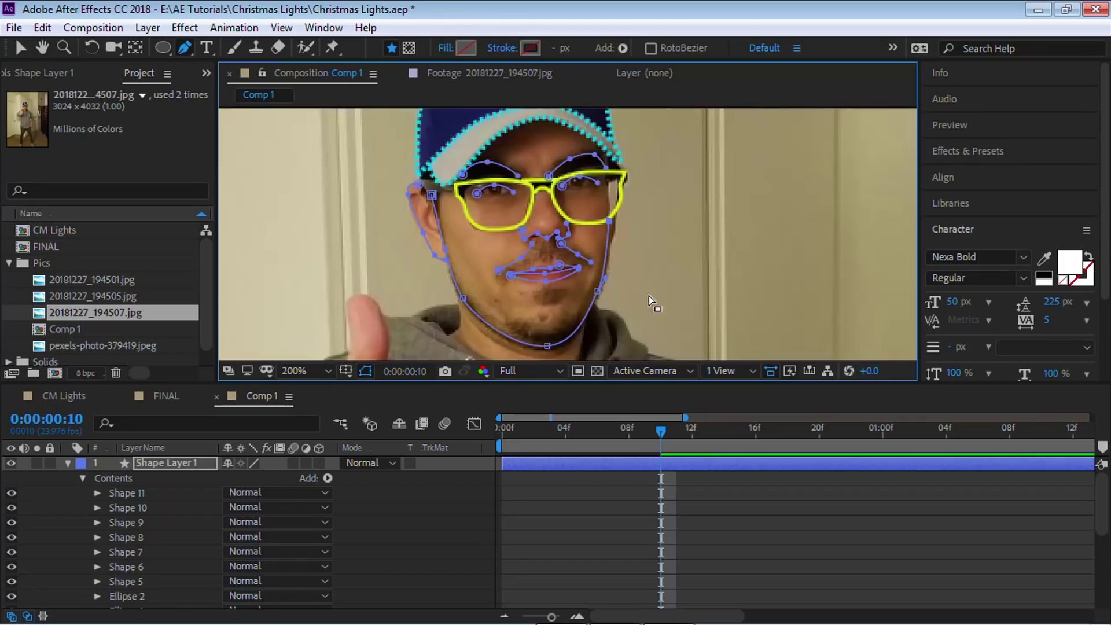
Step: Rename the shape layer holding the facial features as Face
left_click(176, 463)
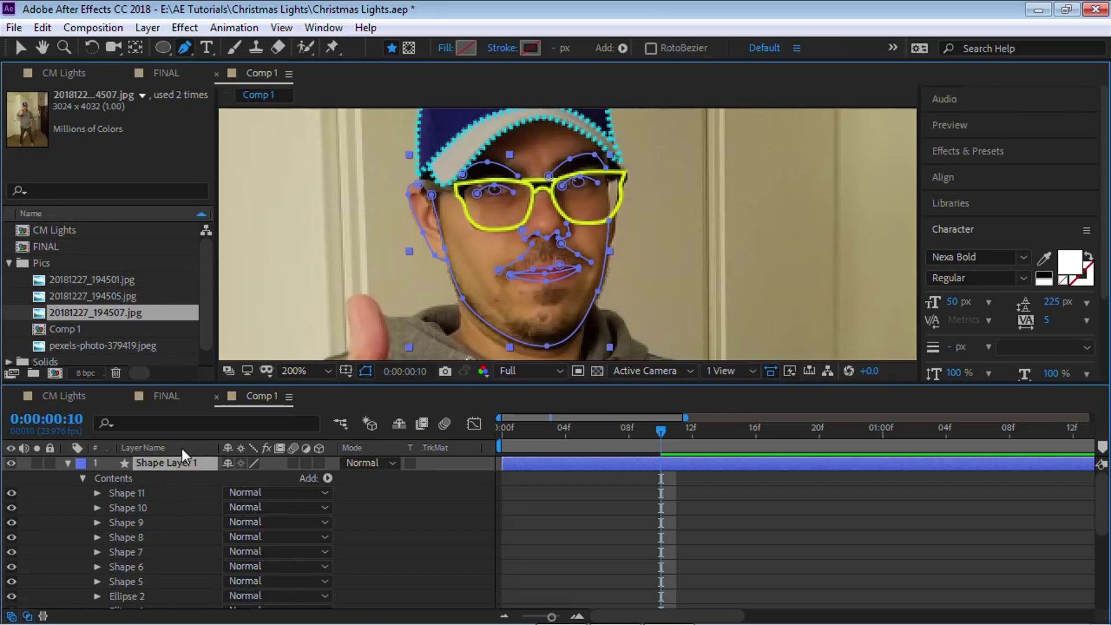
key("grave")
key("grave")
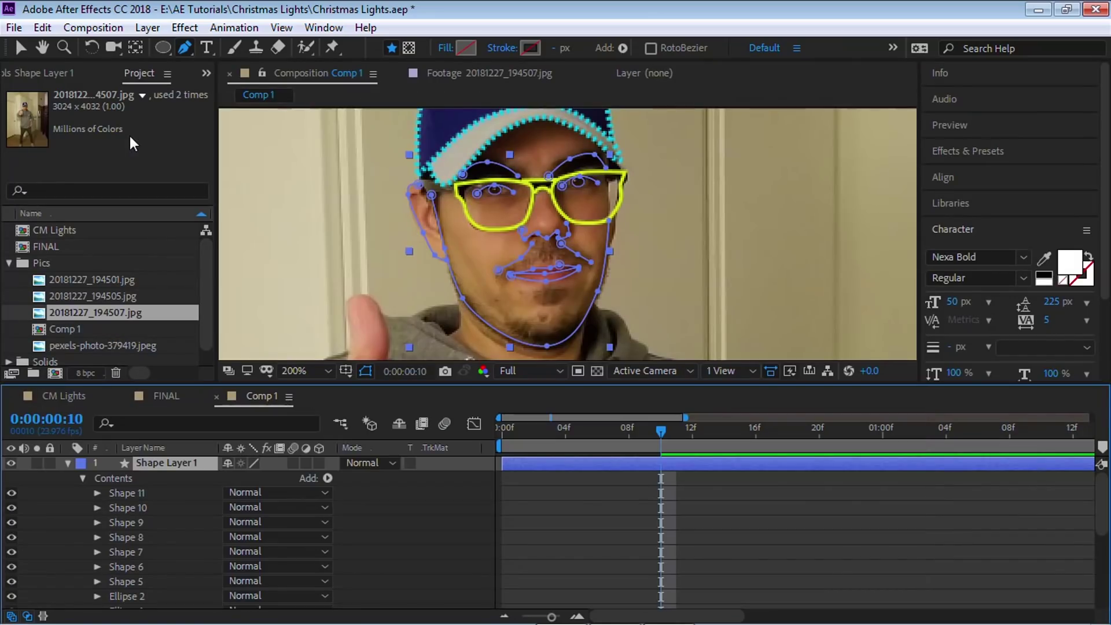
key("Return")
type("Face")
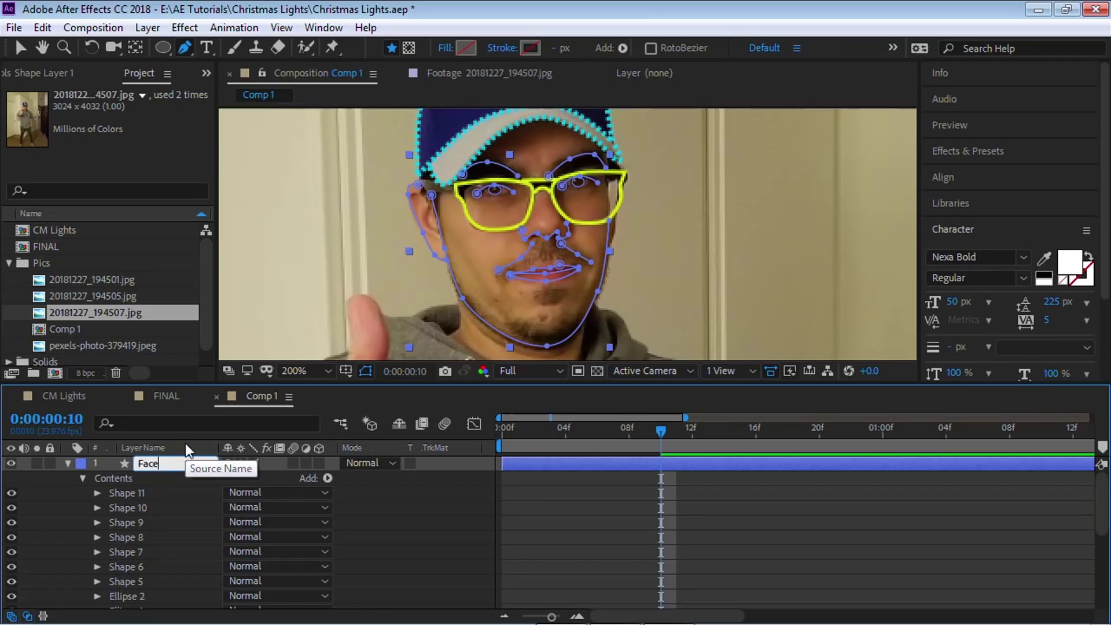
key("Return")
Step: Add one shared stroke to the Face layer's contents and set its color to light cyan 58E2F2
left_click(120, 478)
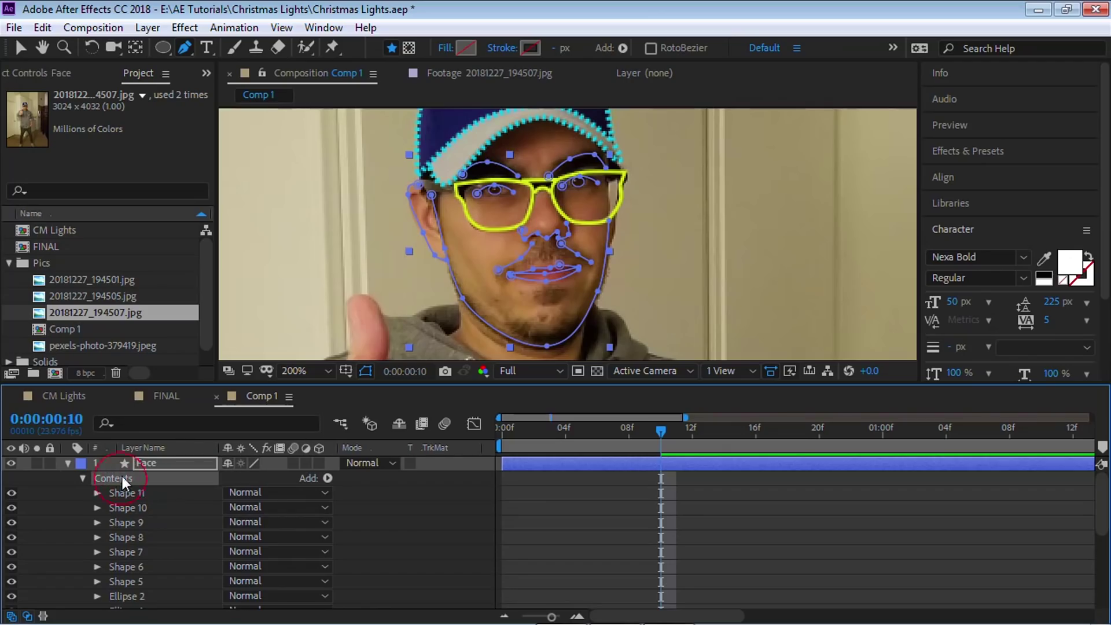
left_click(327, 478)
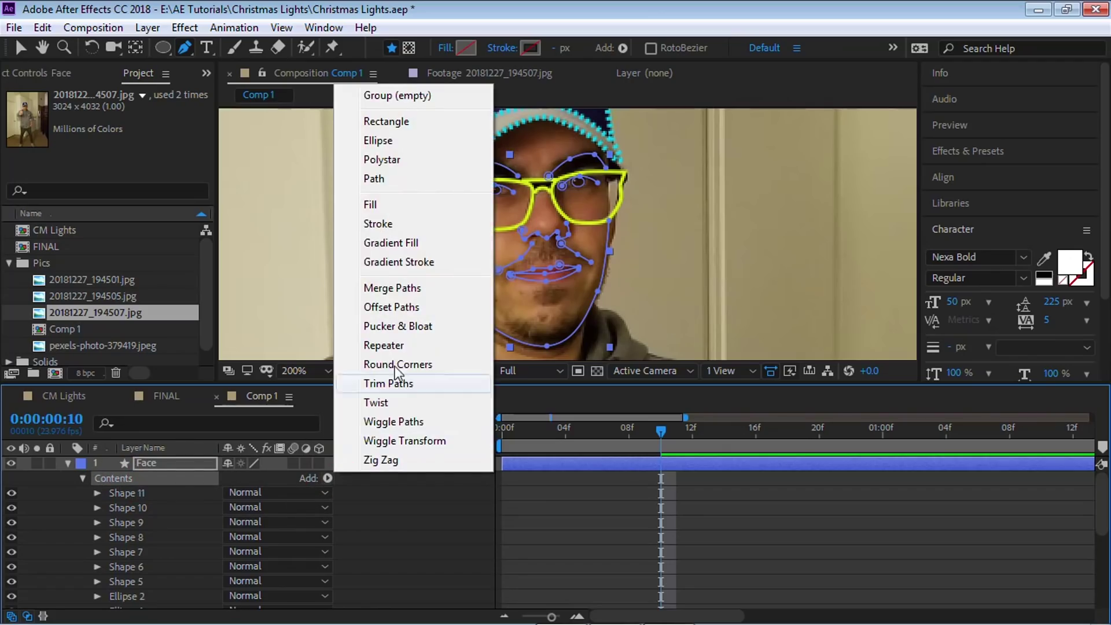
left_click(382, 223)
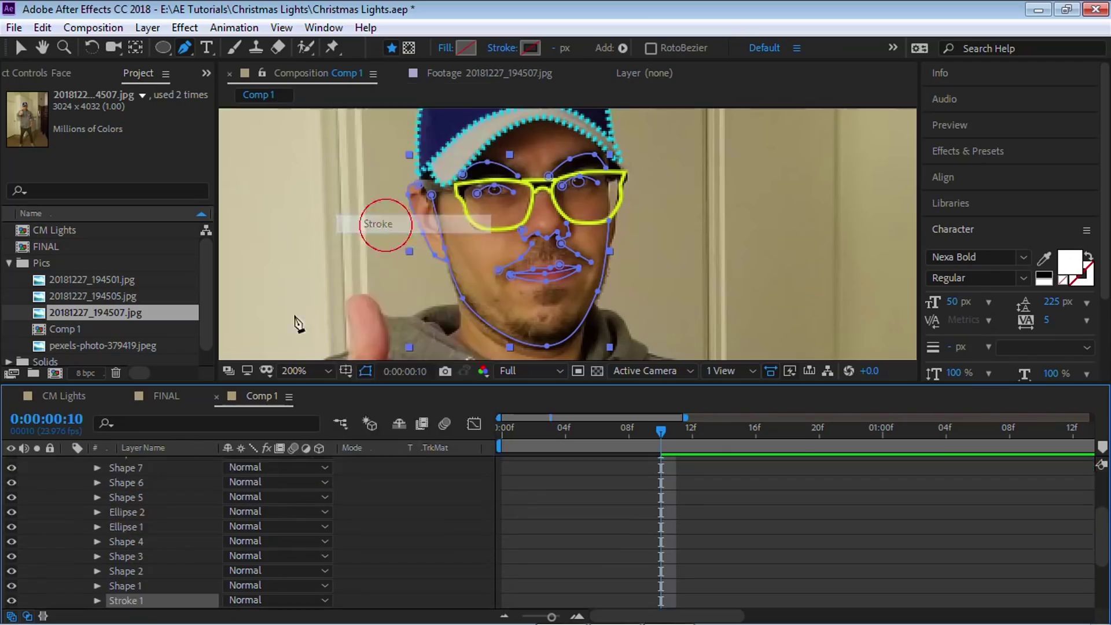
left_click(97, 600)
left_click(232, 512)
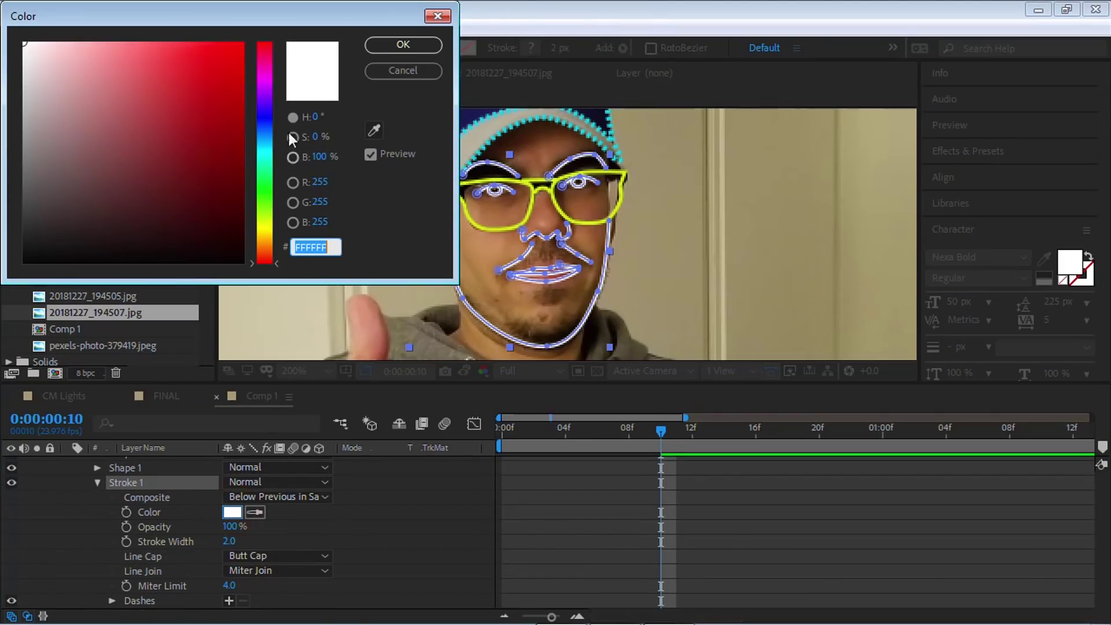
left_click(263, 151)
left_click(164, 51)
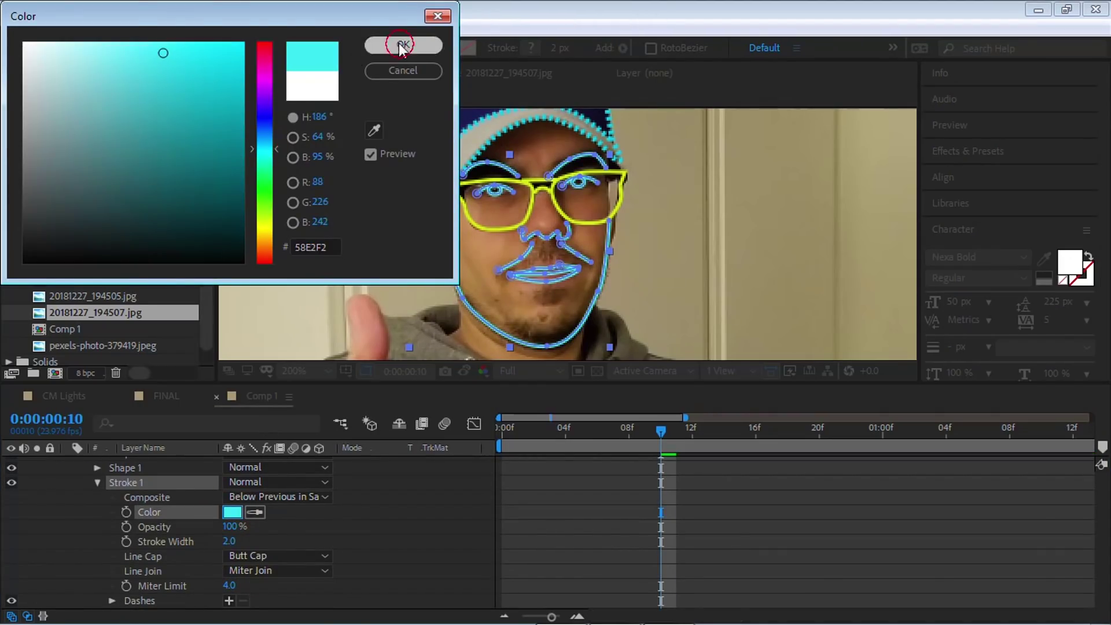
left_click(403, 45)
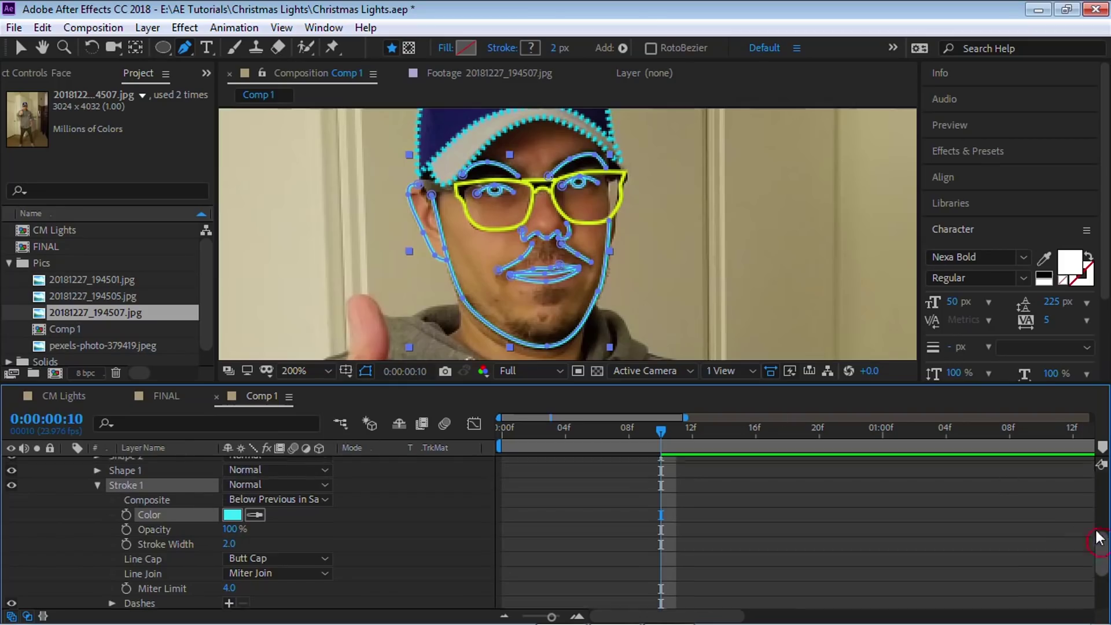
Step: Collapse the Face layer and hide the three Pose photo layers so only the traced outlines show
scroll(1094, 528, "up", 5)
left_click(68, 463)
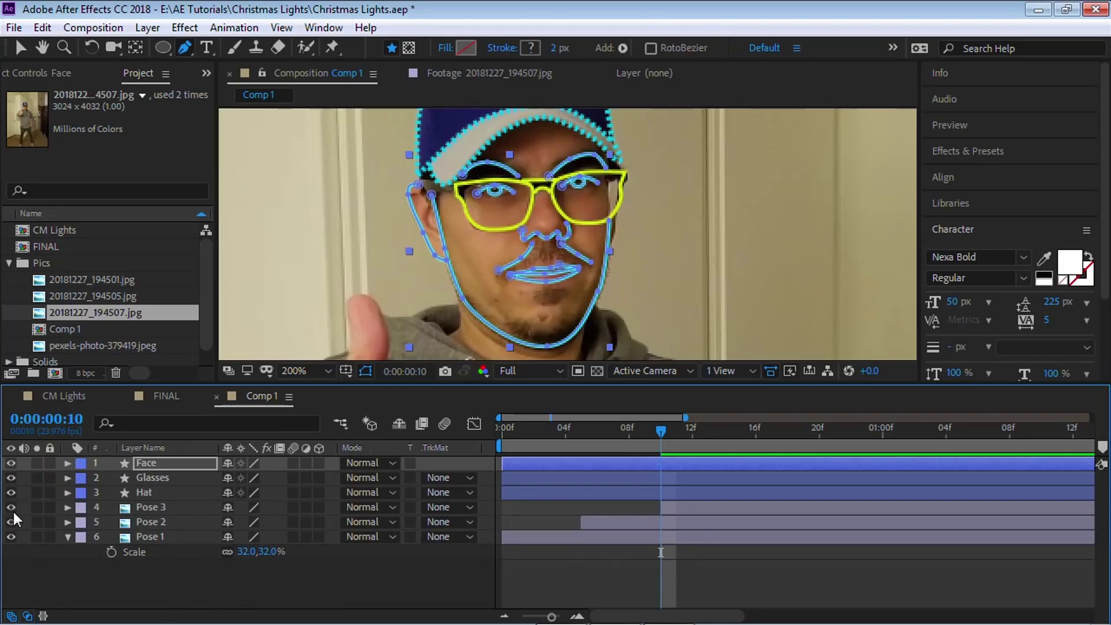
left_click_drag(12, 507, 9, 533)
key("comma")
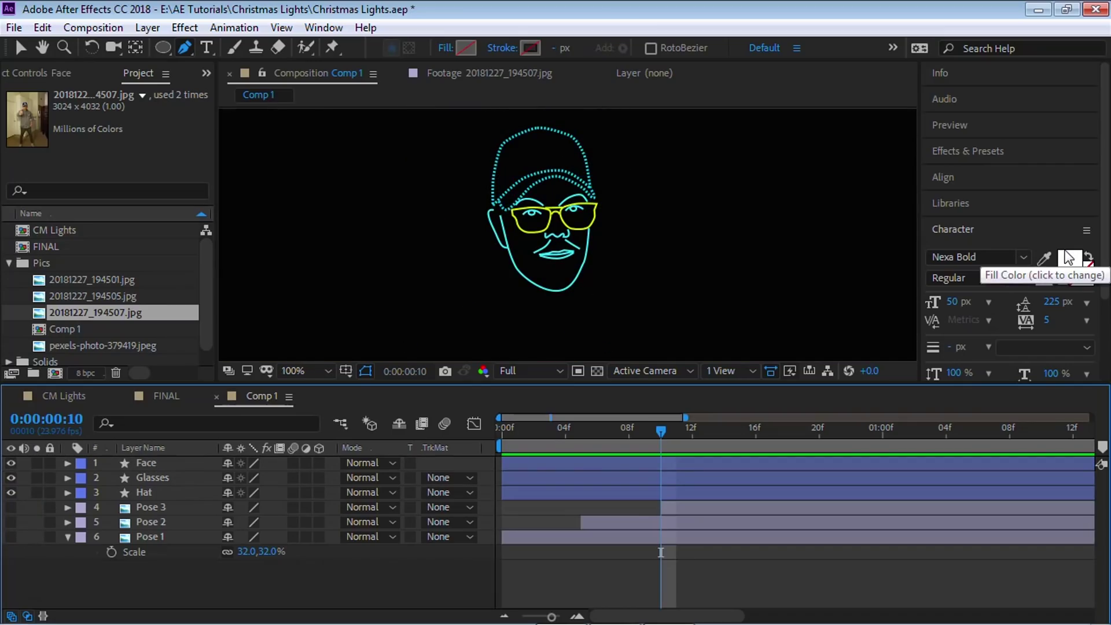
Step: Trim the start of the Face, Glasses and Hat layers to frame 10, where Pose 3 begins
left_click(148, 463)
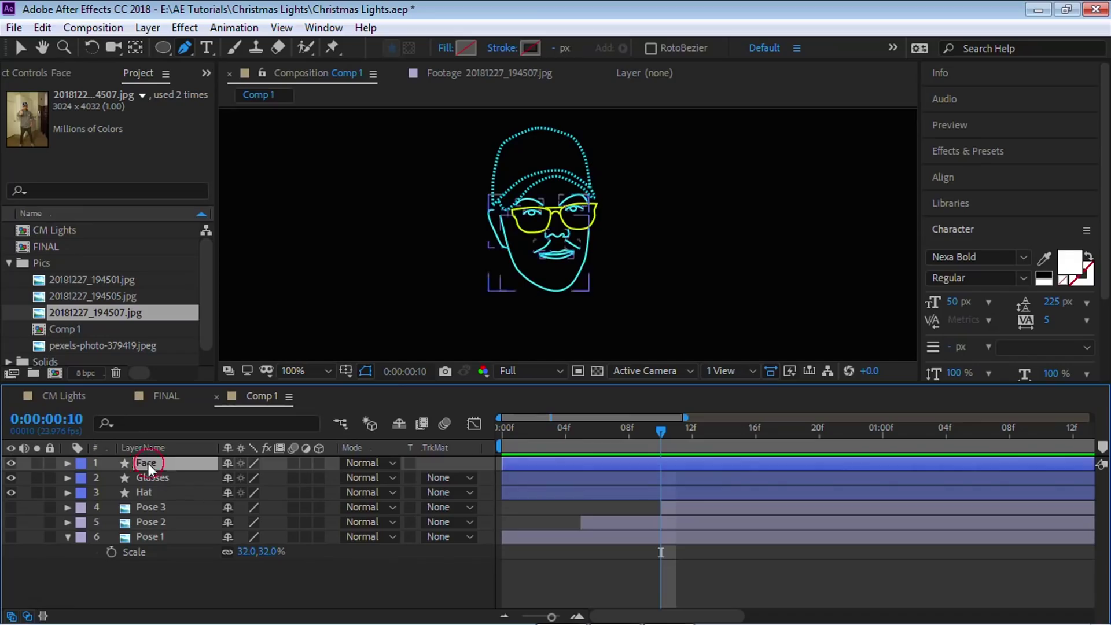
left_click(148, 493, "shift")
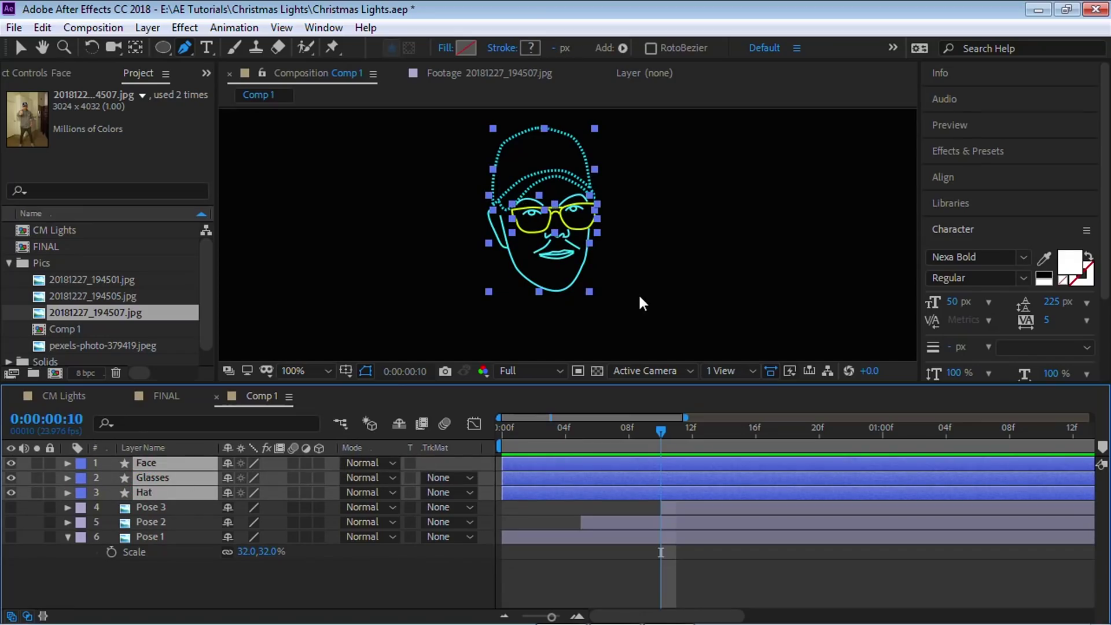
key("alt+bracketleft")
mouse_move(662, 431)
left_mouse_down()
mouse_move(553, 442)
mouse_move(677, 431)
left_mouse_up()
key("F2")
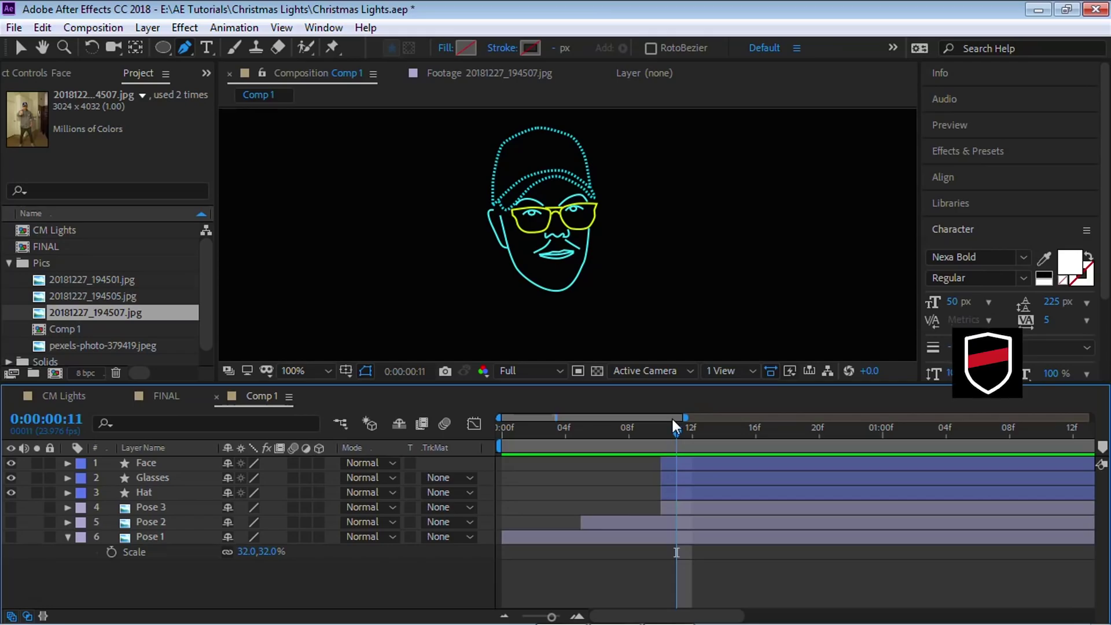
Step: Switch to the CM Lights composition and examine the Pants 2 outline, briefly isolating its layer
left_click(72, 396)
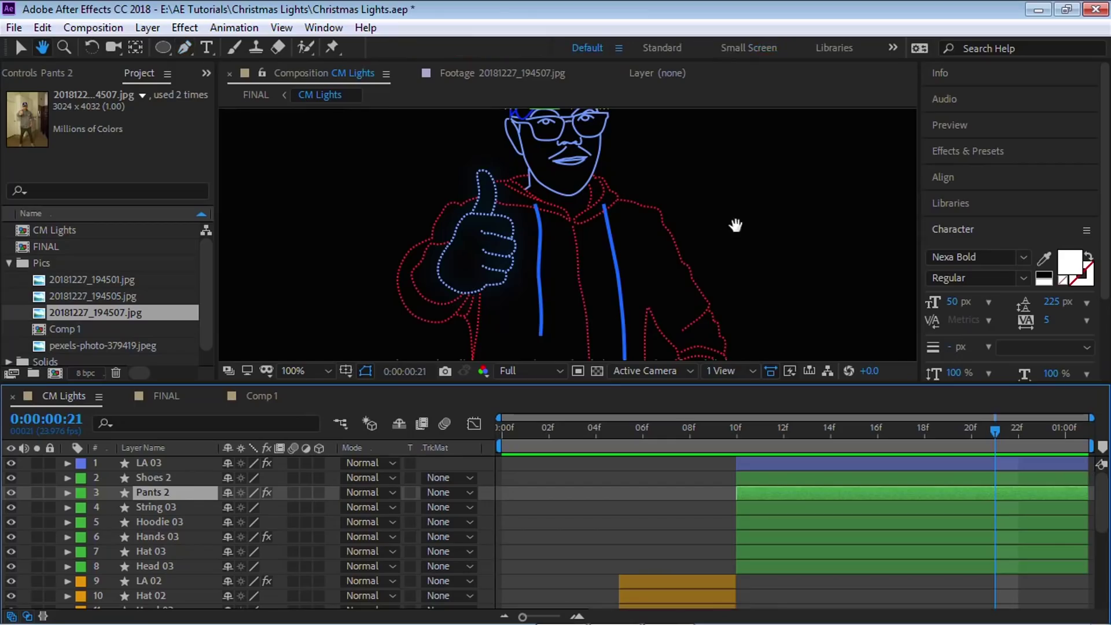
left_click_drag(733, 227, 739, 288)
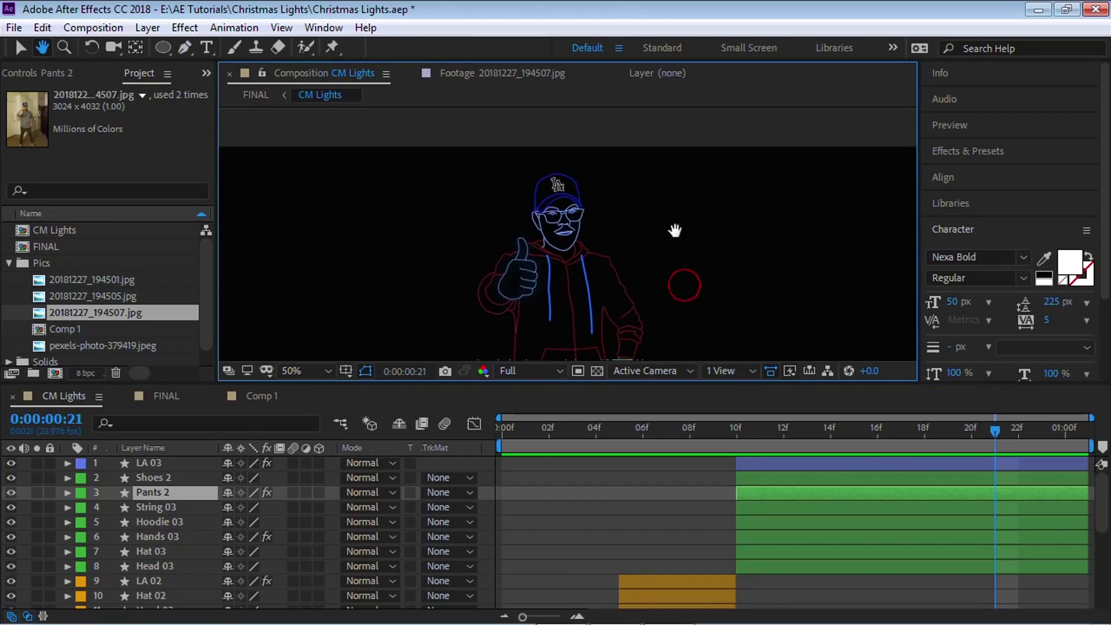
scroll(672, 191, "down", 2)
left_click_drag(647, 283, 632, 172)
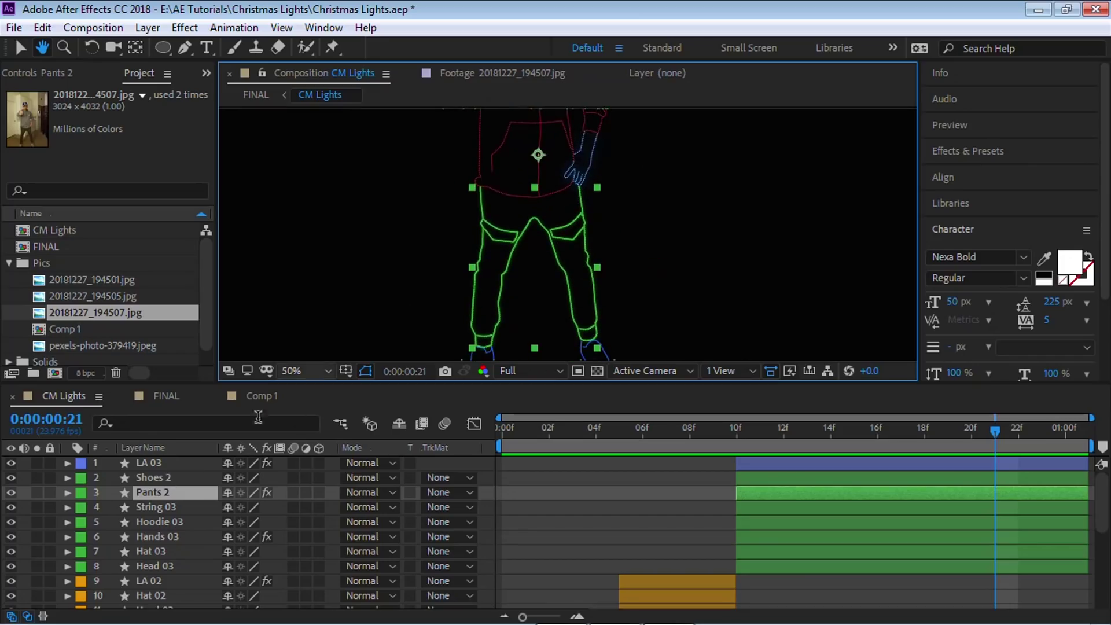
key("v")
left_click(34, 492)
left_click(34, 492)
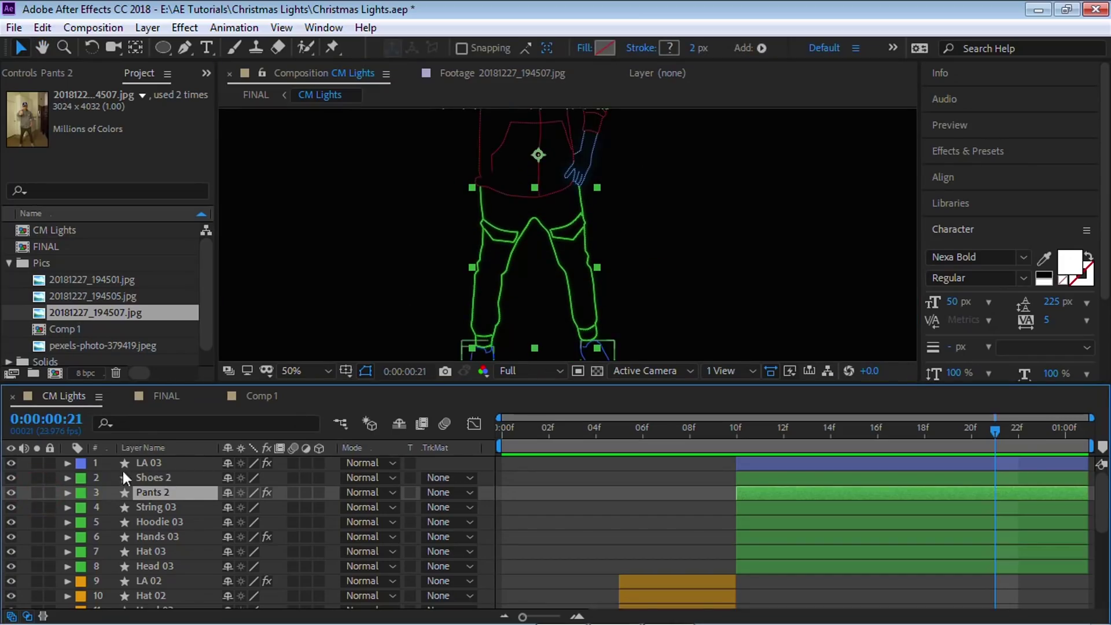
Step: Examine the Shoes 2 outline in the CM Lights composition, briefly isolating its layer
left_click(150, 477)
left_click_drag(335, 329, 316, 251)
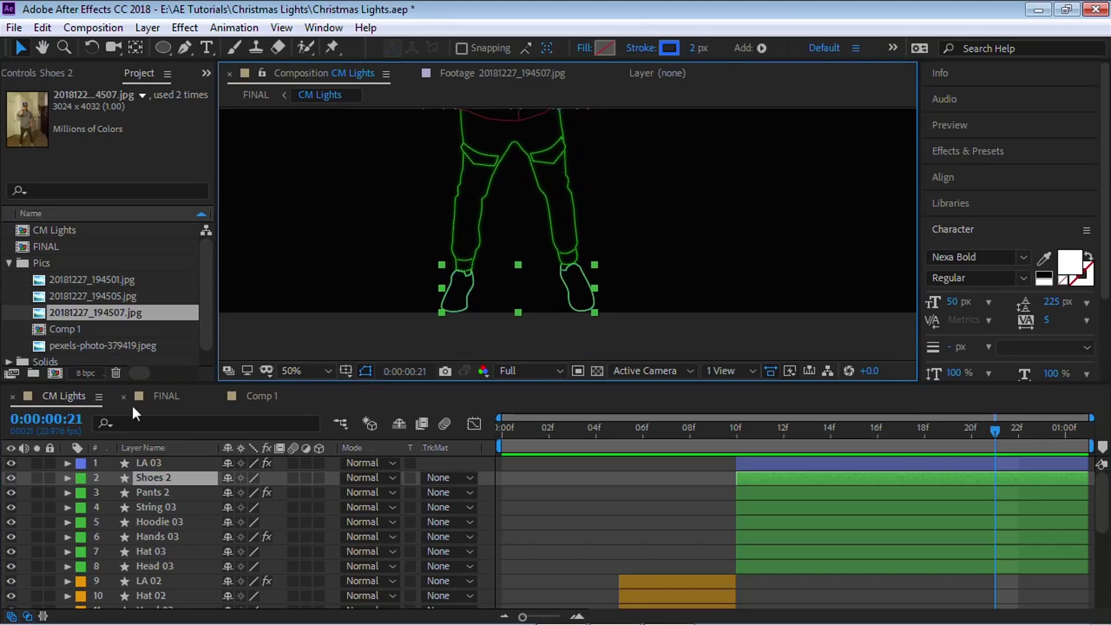
left_click(37, 478)
left_click(38, 478)
key("F2")
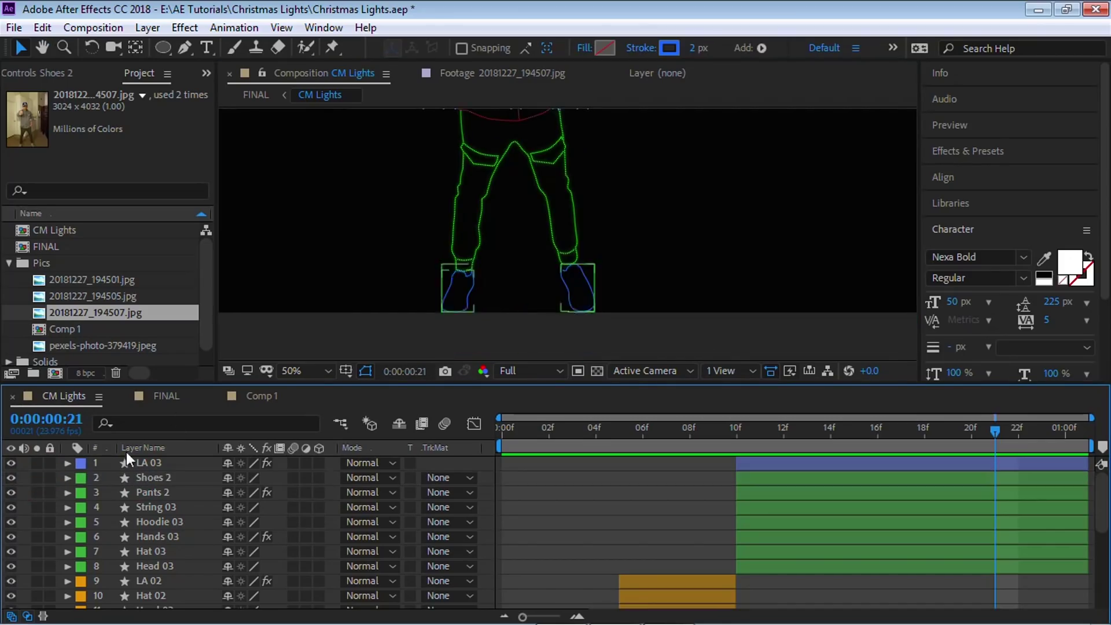
Step: Examine the Hoodie 03 outline by soloing its layer, and show all the layers again
scroll(677, 261, "up", 8)
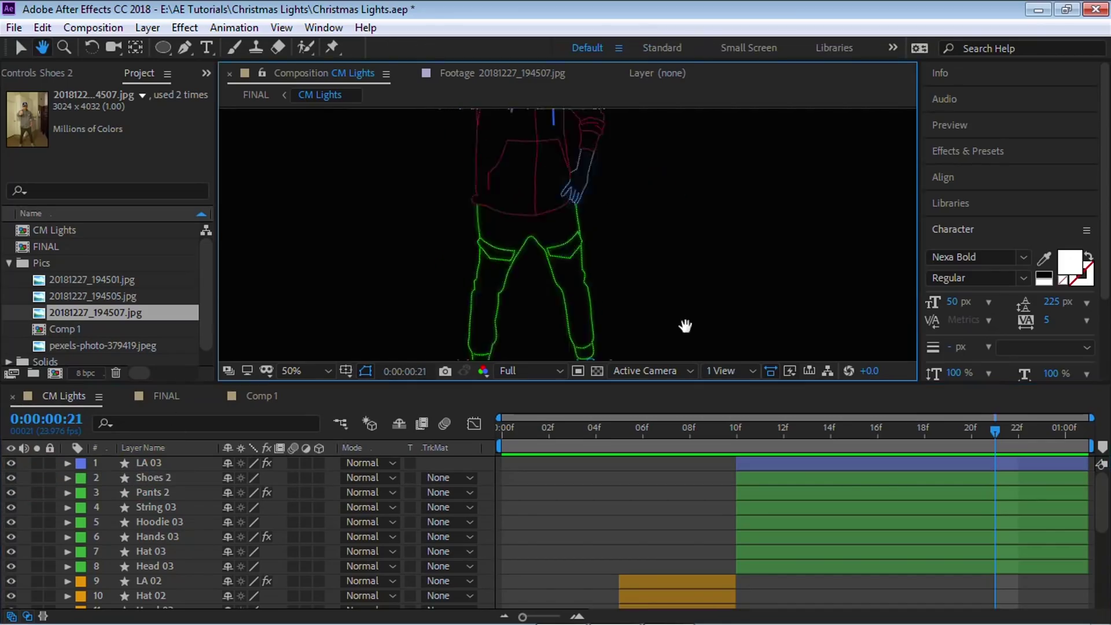
left_click(142, 521)
left_click(36, 522)
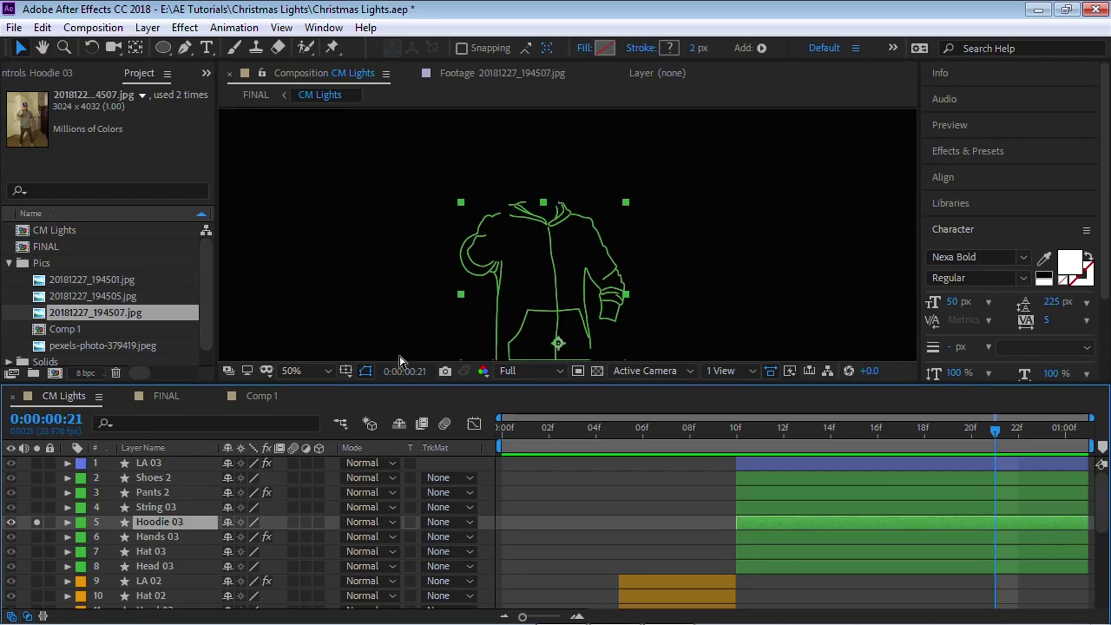
key("F2")
left_click_drag(752, 258, 743, 203)
left_click(36, 522)
Step: Examine the Head 03 outline at closer range and scrub through the timeline to review the layers of each pose
left_click(151, 566)
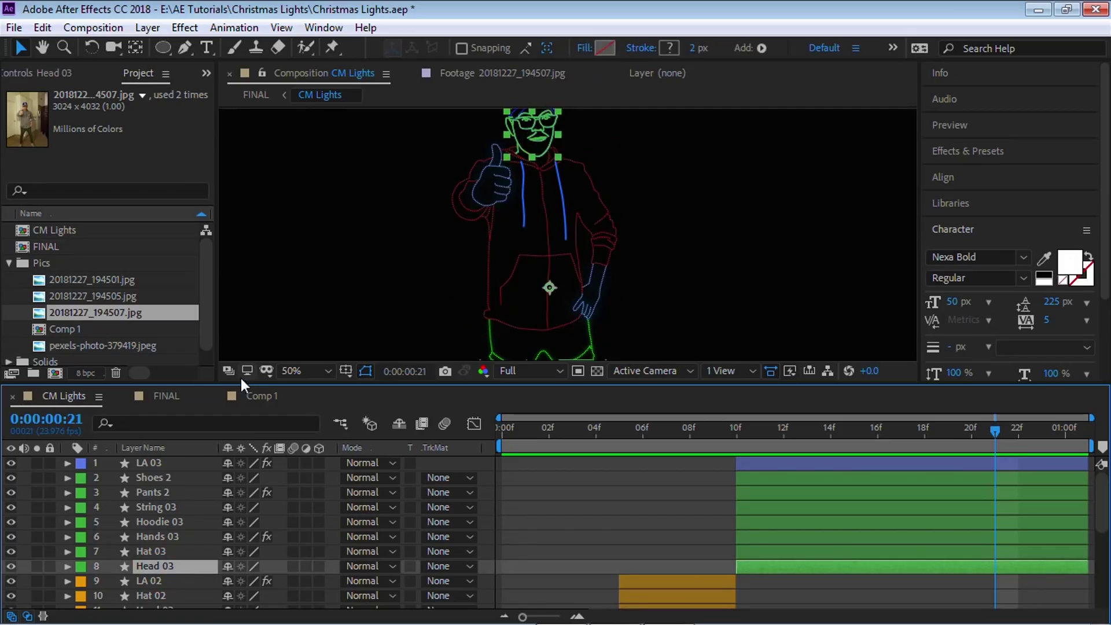
key("period")
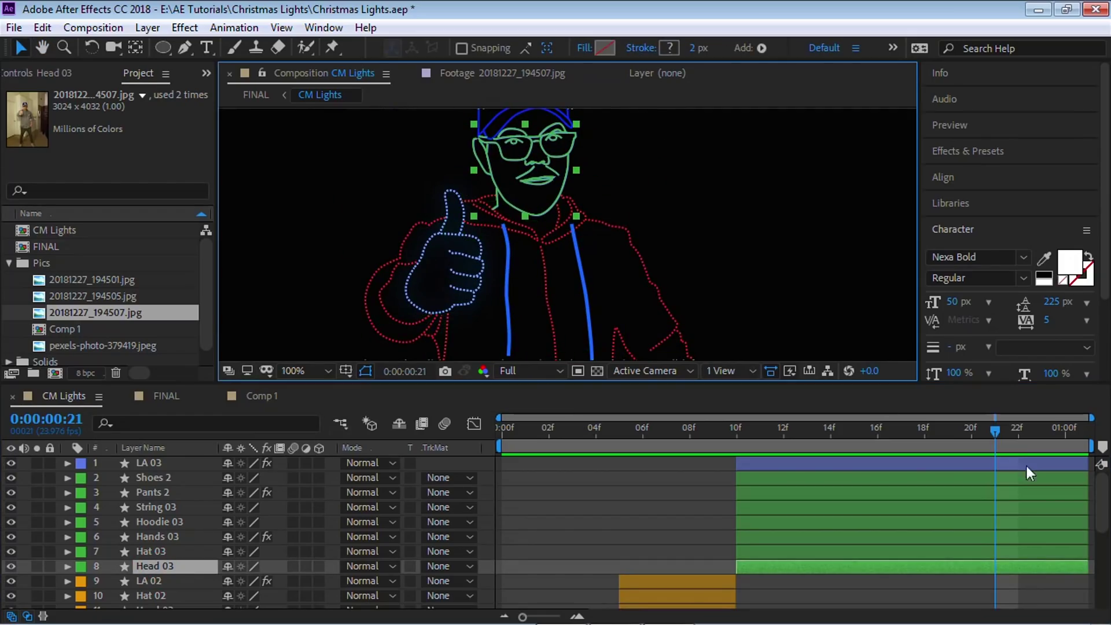
scroll(735, 463, "down", 3)
left_click_drag(521, 434, 651, 435)
left_click_drag(1103, 527, 1104, 579)
left_click_drag(628, 429, 808, 442)
left_click_drag(1103, 555, 1026, 383)
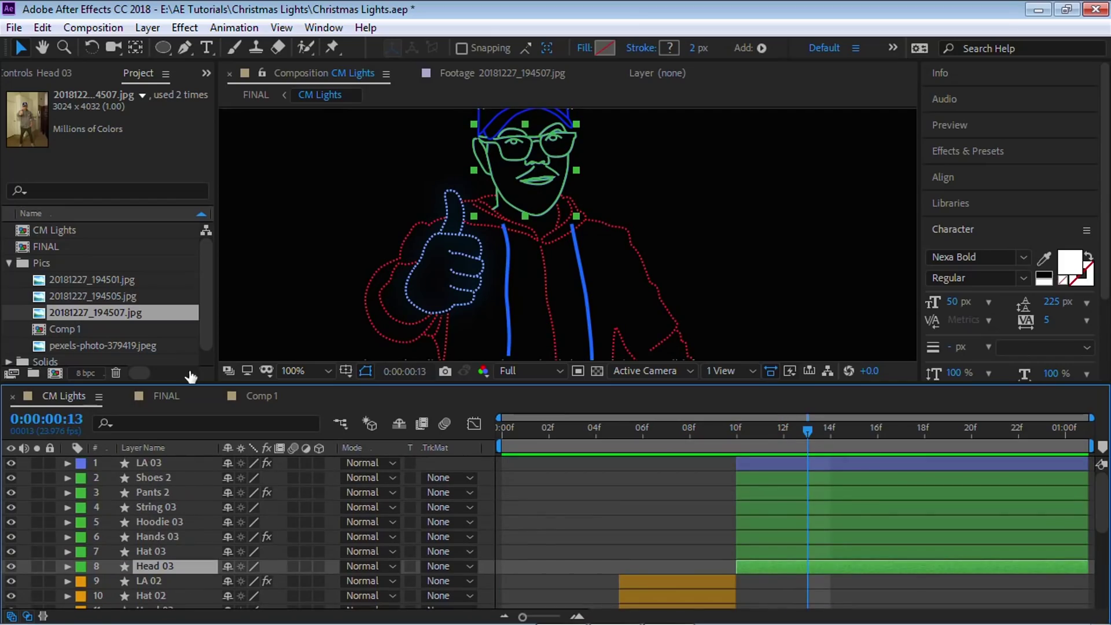